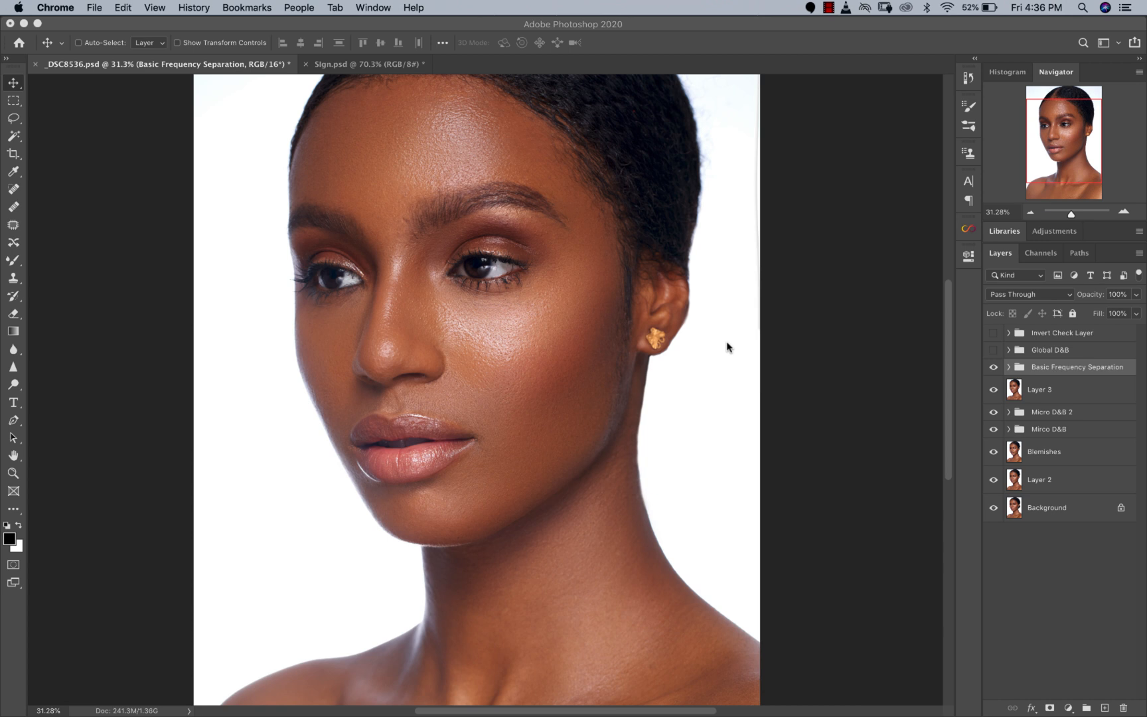
# Expand the Basic Frequency Separation group, select the Low FS Layer, and choose the Mixer Brush
pyautogui.click(1008, 367)
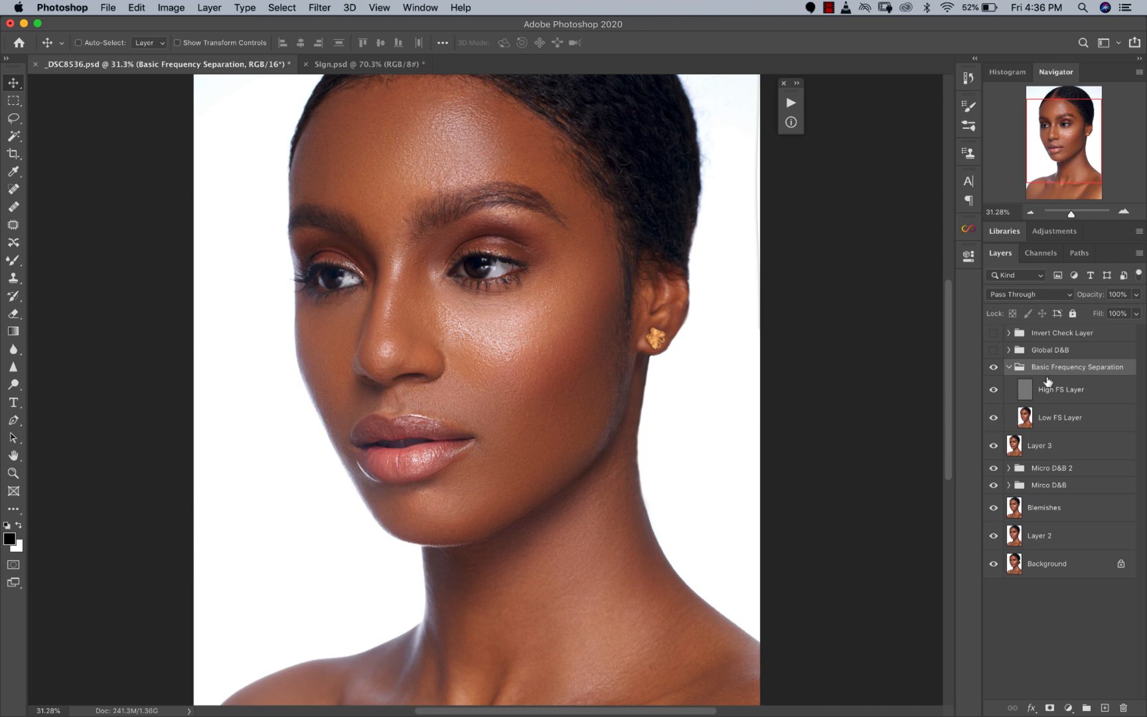
pyautogui.click(1053, 420)
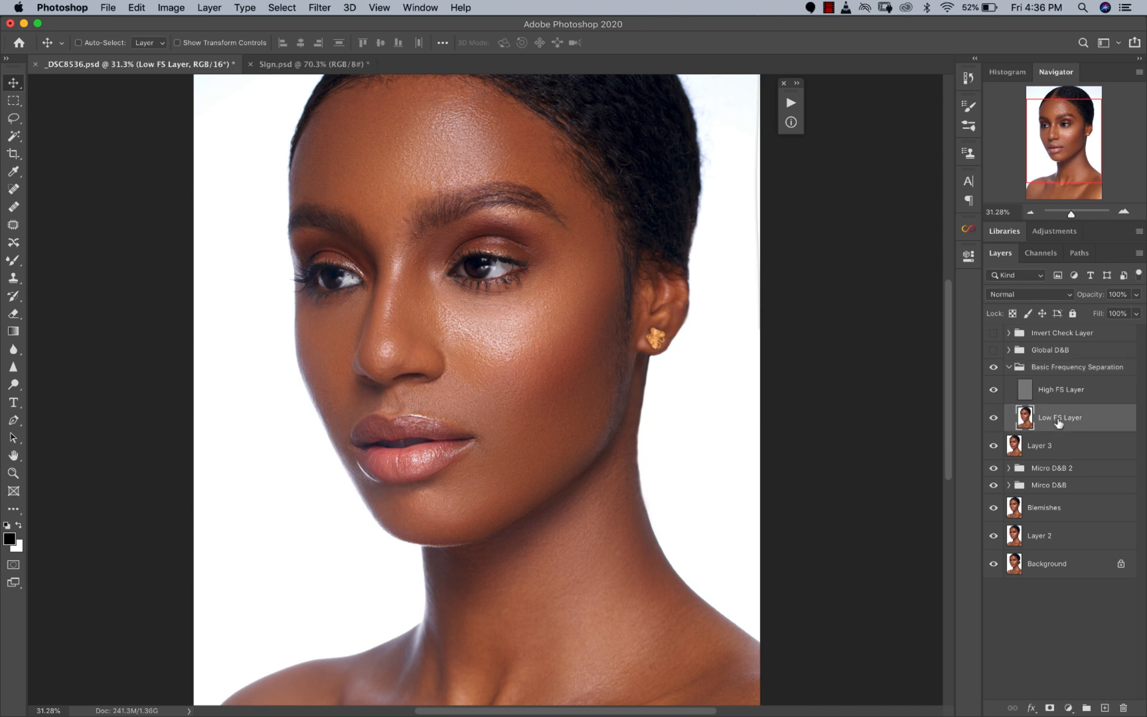
pyautogui.click(14, 260)
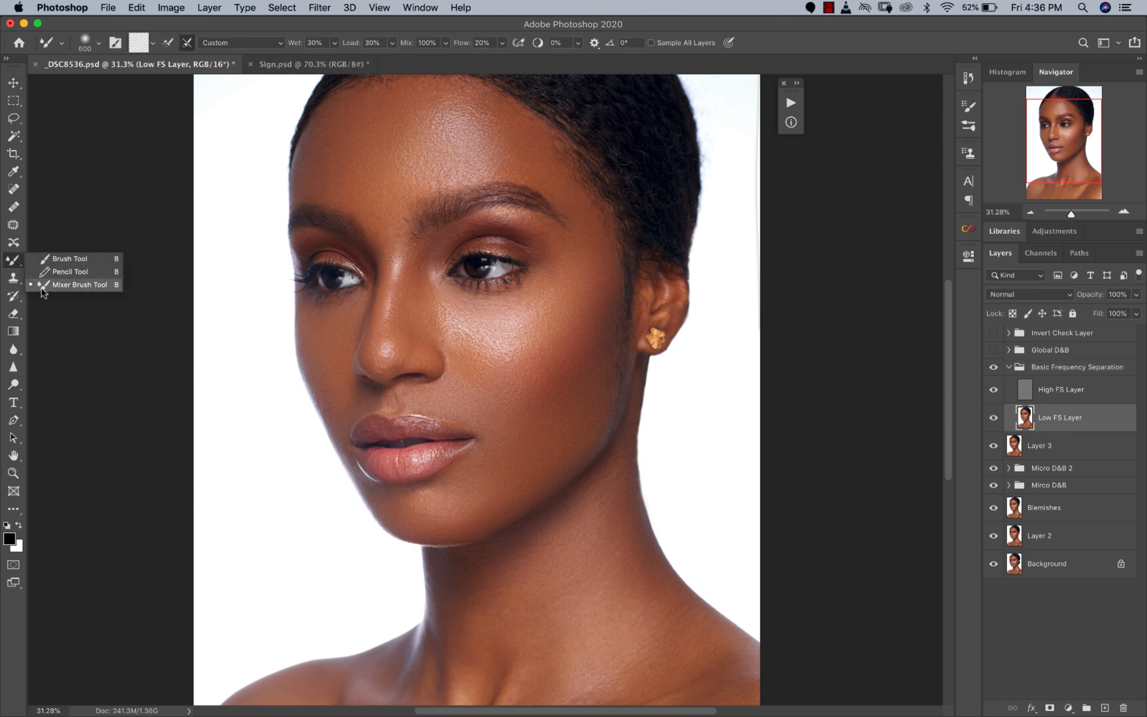
pyautogui.click(47, 285)
# Switch to the Clone Stamp and select the High FS Layer for texture retouching
pyautogui.click(12, 274)
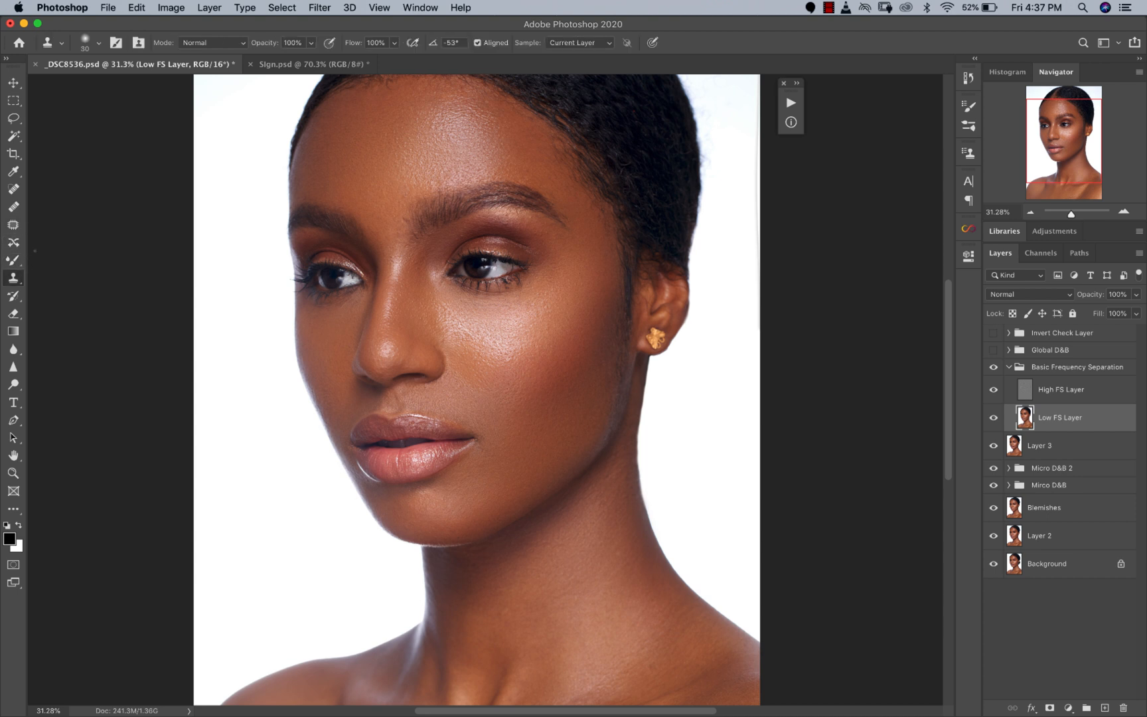
pyautogui.click(14, 279)
pyautogui.click(46, 277)
pyautogui.keyDown('super'); pyautogui.click(476, 398); pyautogui.keyUp('super')
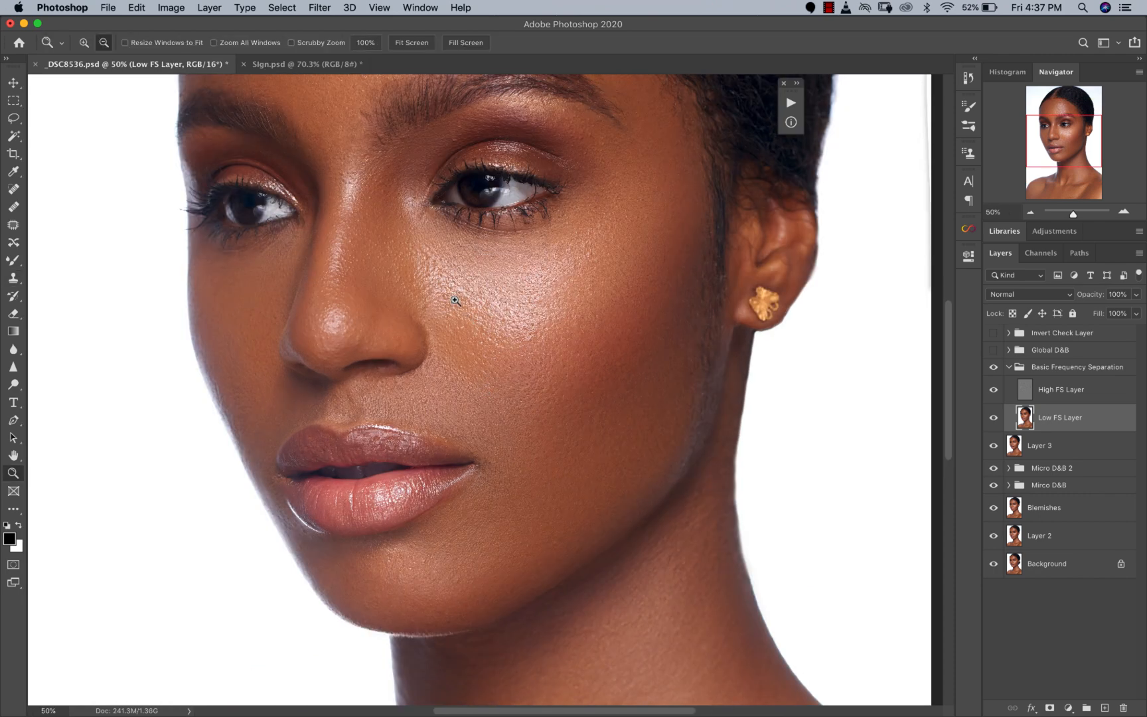
pyautogui.keyDown('super'); pyautogui.click(365, 223); pyautogui.keyUp('super')
pyautogui.keyDown('alt'); pyautogui.keyDown('super'); pyautogui.click(367, 222); pyautogui.keyUp('super'); pyautogui.keyUp('alt')
pyautogui.keyDown('alt'); pyautogui.keyDown('super'); pyautogui.click(367, 222); pyautogui.keyUp('super'); pyautogui.keyUp('alt')
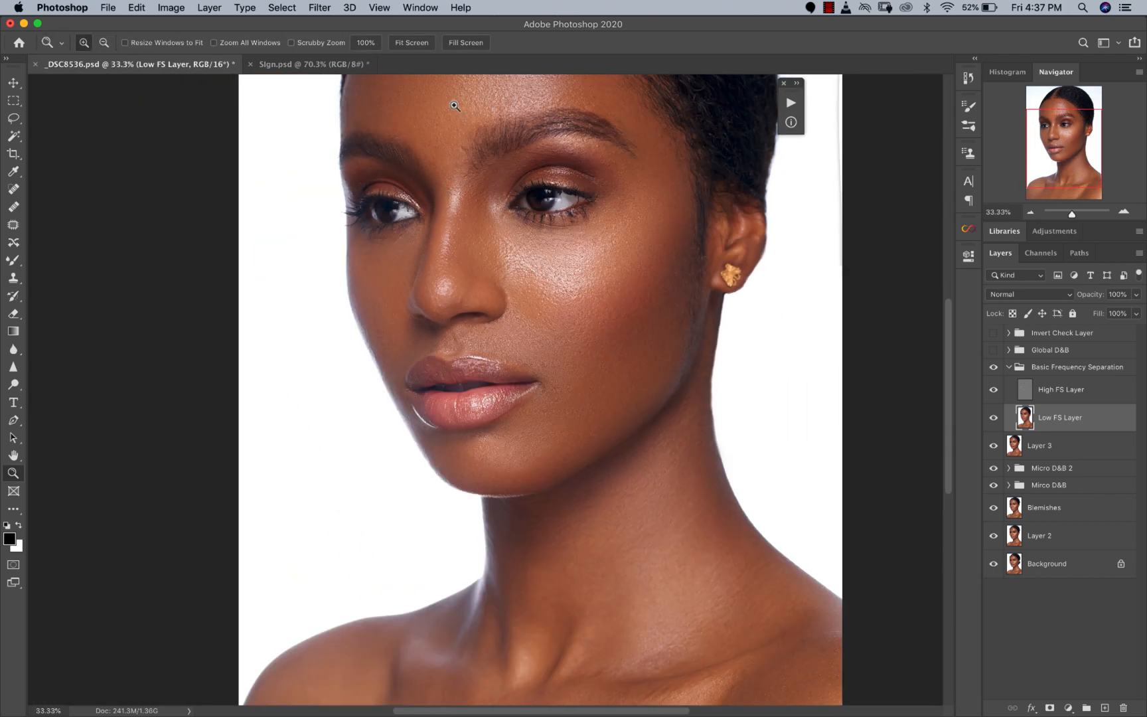
pyautogui.keyDown('super'); pyautogui.click(455, 105); pyautogui.keyUp('super')
pyautogui.keyDown('super'); pyautogui.click(456, 105); pyautogui.keyUp('super')
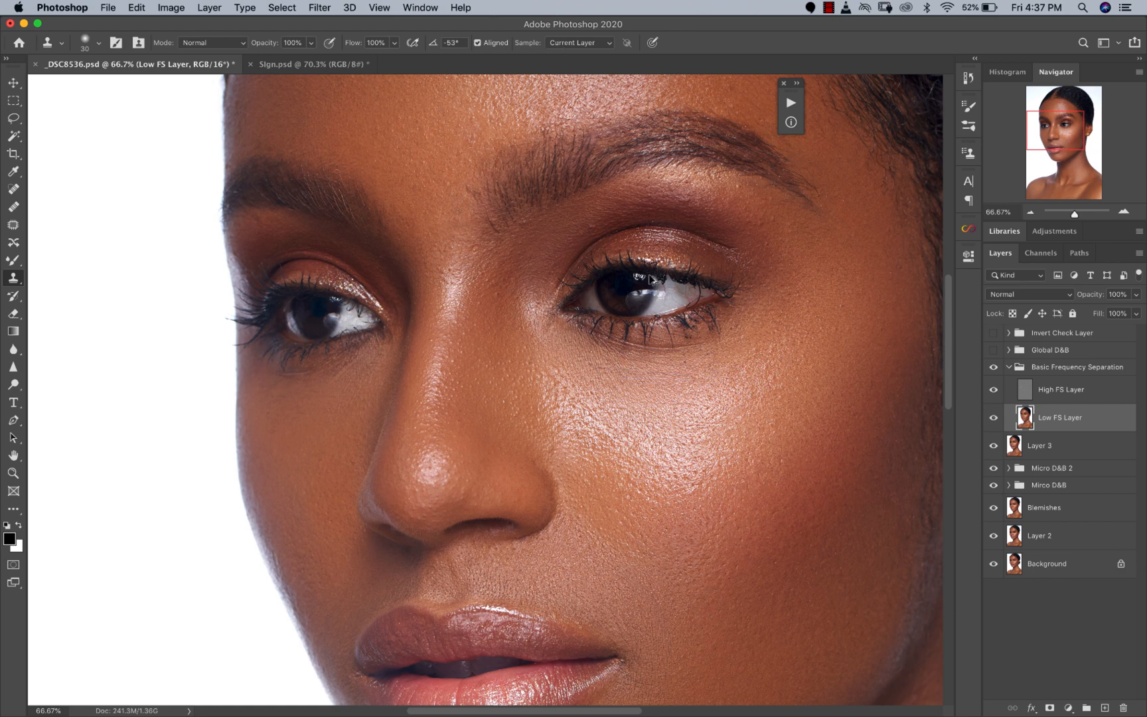
pyautogui.click(1060, 393)
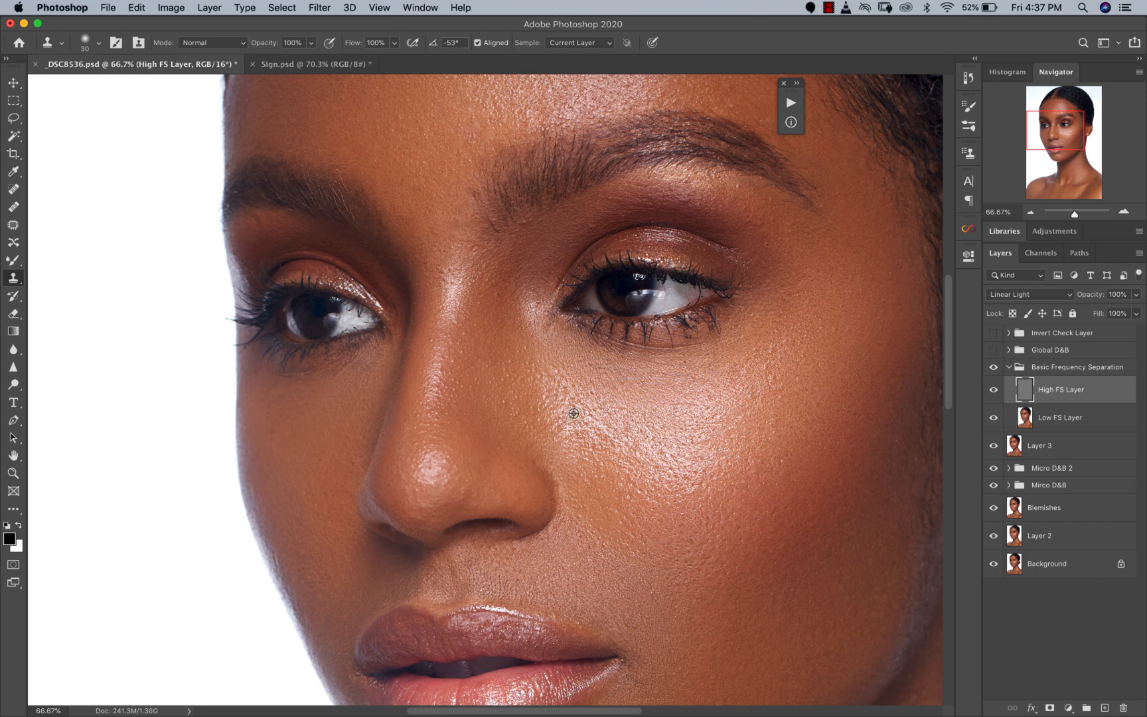
# Sample clean skin on the High FS Layer and clone it over uneven texture around the nose and below the eyes, using a size 20 brush
pyautogui.keyDown('alt'); pyautogui.click(508, 415); pyautogui.keyUp('alt')
pyautogui.press('z')
pyautogui.keyDown('alt'); pyautogui.click(666, 424); pyautogui.keyUp('alt')
pyautogui.keyDown('alt'); pyautogui.click(665, 425); pyautogui.keyUp('alt')
pyautogui.keyDown('alt'); pyautogui.click(584, 300); pyautogui.keyUp('alt')
pyautogui.click(551, 274)
pyautogui.click(551, 275)
pyautogui.press('z')
pyautogui.keyDown('alt'); pyautogui.click(522, 228); pyautogui.keyUp('alt')
pyautogui.click(470, 313)
pyautogui.click(459, 274)
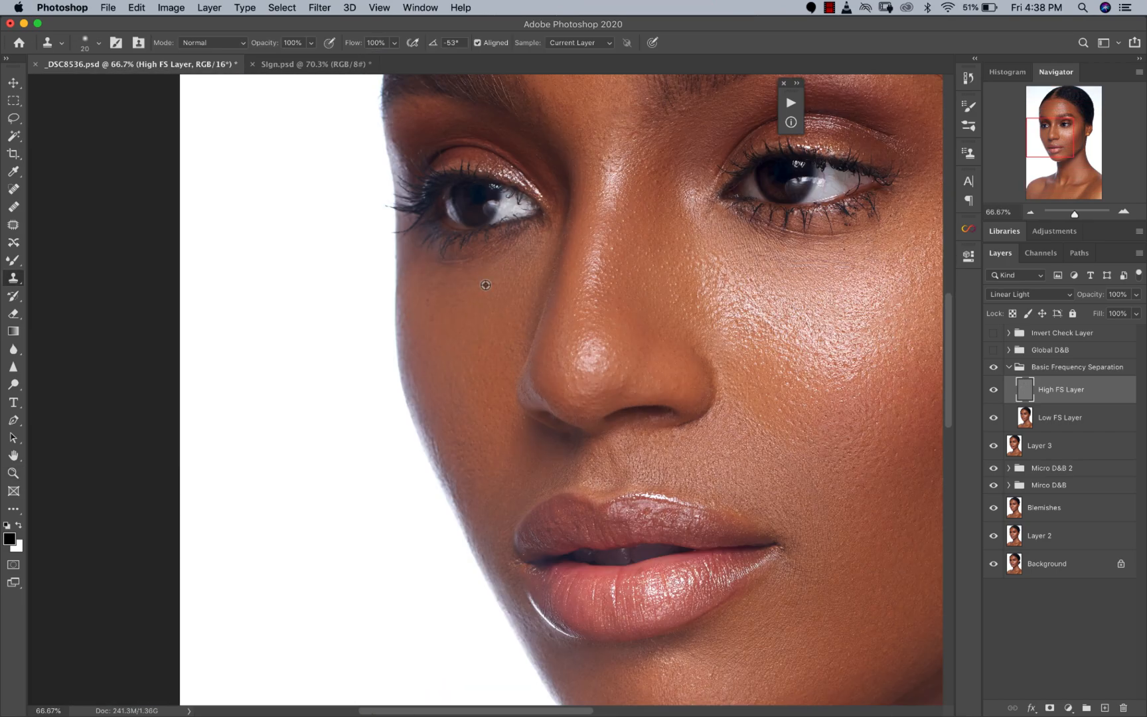
pyautogui.click(440, 316)
pyautogui.click(431, 277)
# Clone smooth skin texture over rough spots around the mouth and chin on the High FS Layer
pyautogui.press('super+space')
pyautogui.click(572, 655)
pyautogui.keyDown('alt'); pyautogui.click(527, 642); pyautogui.keyUp('alt')
pyautogui.click(507, 611)
pyautogui.press('alt+super+space')
pyautogui.moveTo(797, 523); pyautogui.dragTo(750, 520)
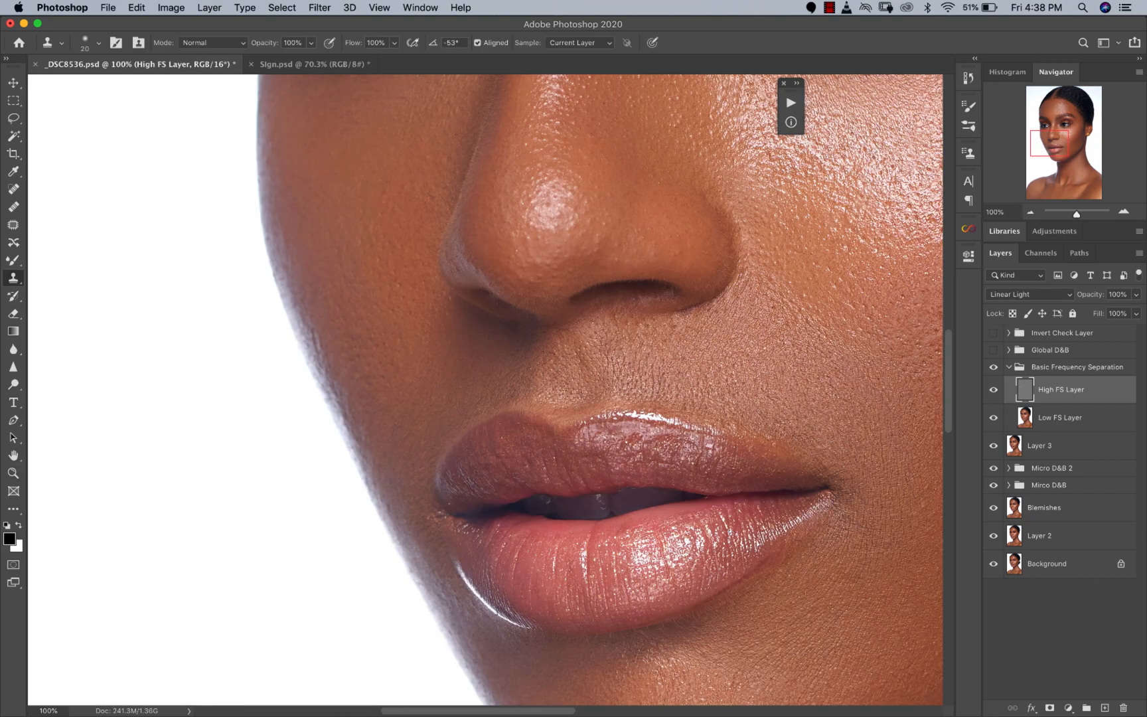
pyautogui.moveTo(613, 107); pyautogui.dragTo(774, 345)
pyautogui.keyDown('alt'); pyautogui.click(757, 322); pyautogui.keyUp('alt')
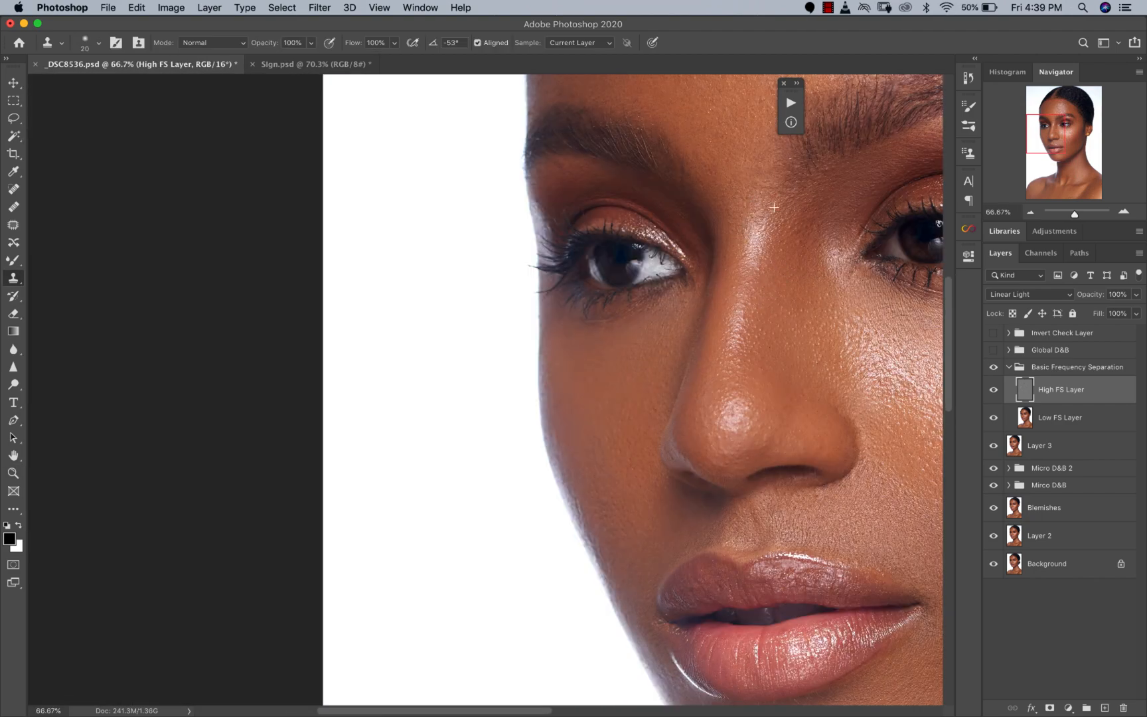
# Clone clean skin texture over the far cheek beneath the eye on the High FS Layer
pyautogui.keyDown('super'); pyautogui.click(592, 521); pyautogui.keyUp('super')
pyautogui.keyDown('super'); pyautogui.click(592, 521); pyautogui.keyUp('super')
pyautogui.moveTo(531, 466); pyautogui.dragTo(541, 496)
pyautogui.click(544, 491)
pyautogui.moveTo(756, 258)
pyautogui.mouseDown()
pyautogui.moveTo(689, 504)
pyautogui.moveTo(648, 501)
pyautogui.mouseUp()
pyautogui.keyDown('alt'); pyautogui.click(674, 499); pyautogui.keyUp('alt')
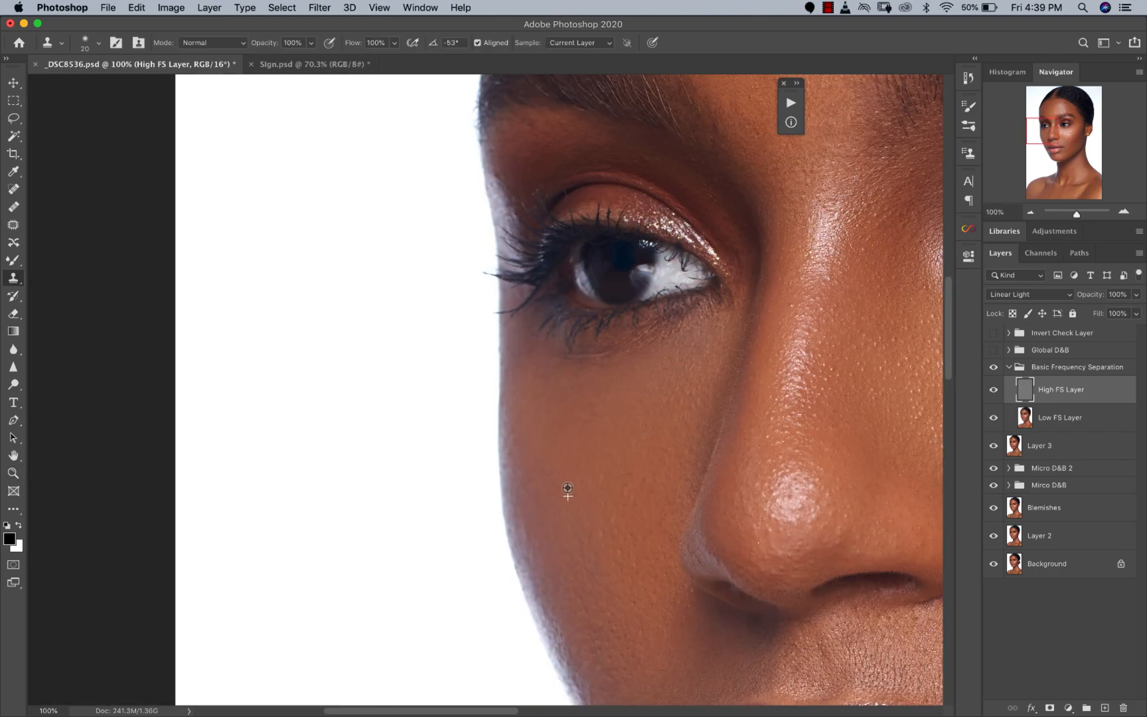
pyautogui.keyDown('alt'); pyautogui.keyDown('super'); pyautogui.click(649, 425); pyautogui.keyUp('super'); pyautogui.keyUp('alt')
# Clone clean skin texture over the temple beyond the end of the near eyebrow
pyautogui.moveTo(763, 219); pyautogui.dragTo(654, 492)
pyautogui.keyDown('alt'); pyautogui.keyDown('super'); pyautogui.click(776, 317); pyautogui.keyUp('super'); pyautogui.keyUp('alt')
pyautogui.moveTo(890, 385); pyautogui.dragTo(702, 361)
pyautogui.keyDown('super'); pyautogui.click(761, 366); pyautogui.keyUp('super')
pyautogui.keyDown('super'); pyautogui.click(767, 364); pyautogui.keyUp('super')
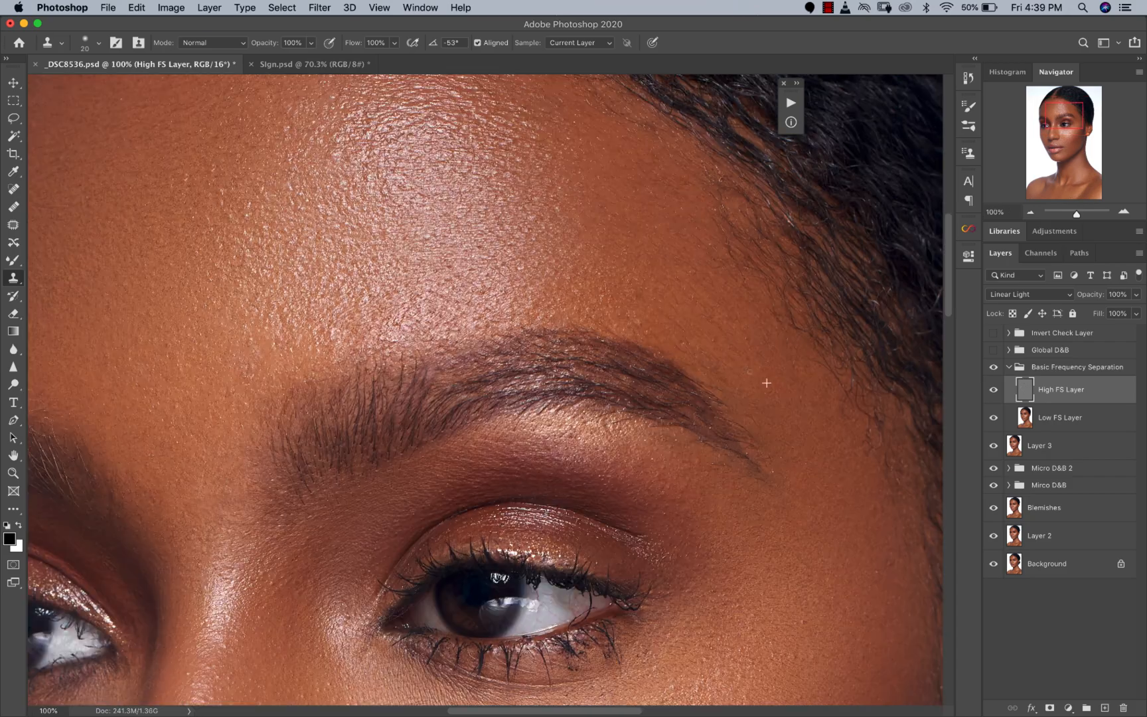
pyautogui.keyDown('alt'); pyautogui.keyDown('super'); pyautogui.click(581, 379); pyautogui.keyUp('super'); pyautogui.keyUp('alt')
pyautogui.keyDown('alt'); pyautogui.keyDown('super'); pyautogui.click(581, 379); pyautogui.keyUp('super'); pyautogui.keyUp('alt')
pyautogui.keyDown('alt'); pyautogui.keyDown('super'); pyautogui.click(582, 379); pyautogui.keyUp('super'); pyautogui.keyUp('alt')
# Retouch the fine texture around the near eye and its eyelid with the Clone Stamp
pyautogui.keyDown('super'); pyautogui.click(394, 318); pyautogui.keyUp('super')
pyautogui.keyDown('super'); pyautogui.click(394, 318); pyautogui.keyUp('super')
pyautogui.keyDown('super'); pyautogui.click(574, 546); pyautogui.keyUp('super')
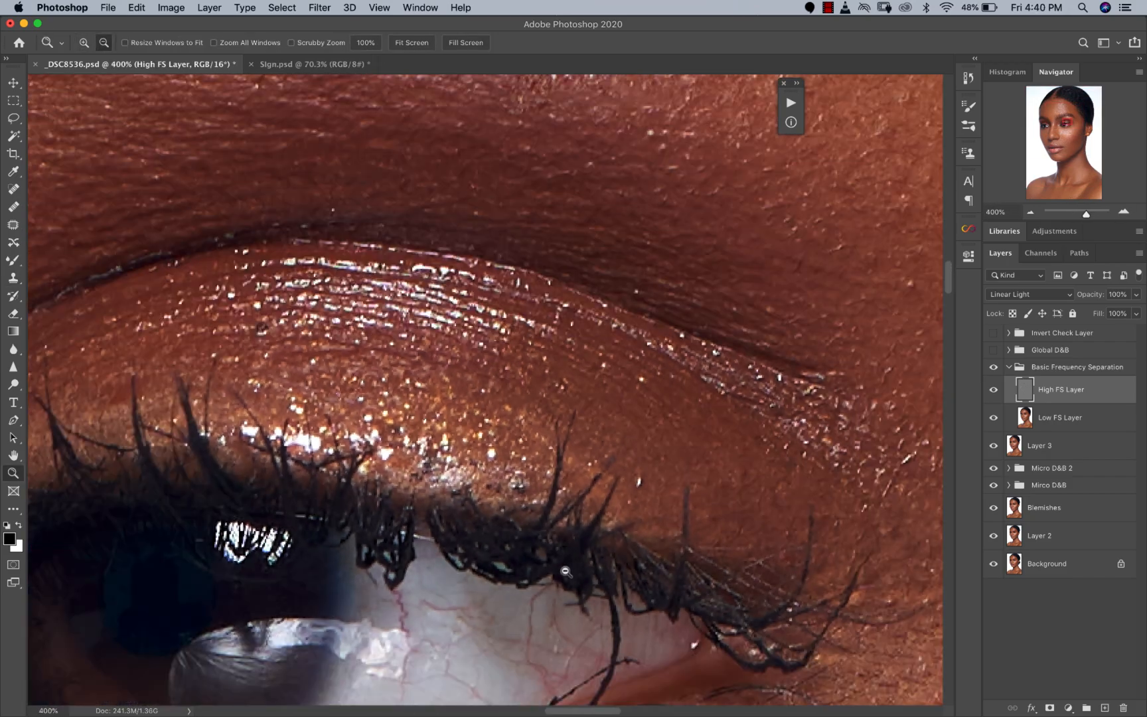
pyautogui.keyDown('alt'); pyautogui.keyDown('super'); pyautogui.click(573, 546); pyautogui.keyUp('super'); pyautogui.keyUp('alt')
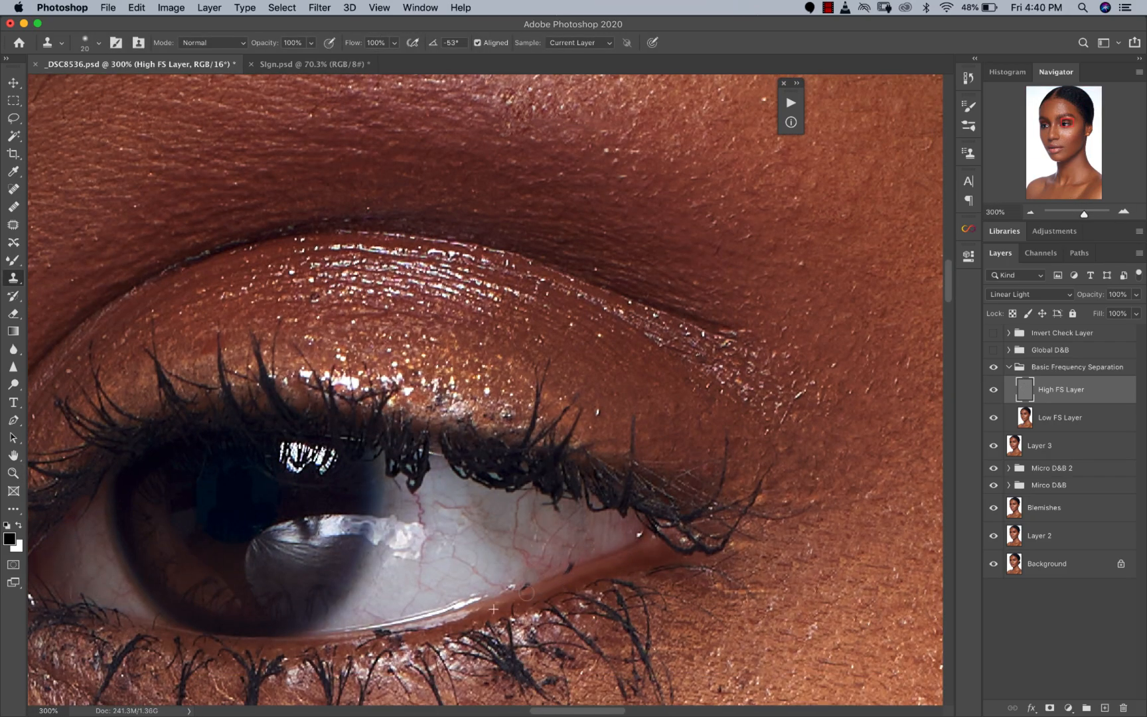
pyautogui.keyDown('alt'); pyautogui.keyDown('super'); pyautogui.click(645, 548); pyautogui.keyUp('super'); pyautogui.keyUp('alt')
pyautogui.keyDown('alt'); pyautogui.keyDown('super'); pyautogui.click(645, 548); pyautogui.keyUp('super'); pyautogui.keyUp('alt')
# Enlarge the clone brush to 40 and even out the skin texture on the outer cheek towards the ear
pyautogui.keyDown('super'); pyautogui.click(582, 542); pyautogui.keyUp('super')
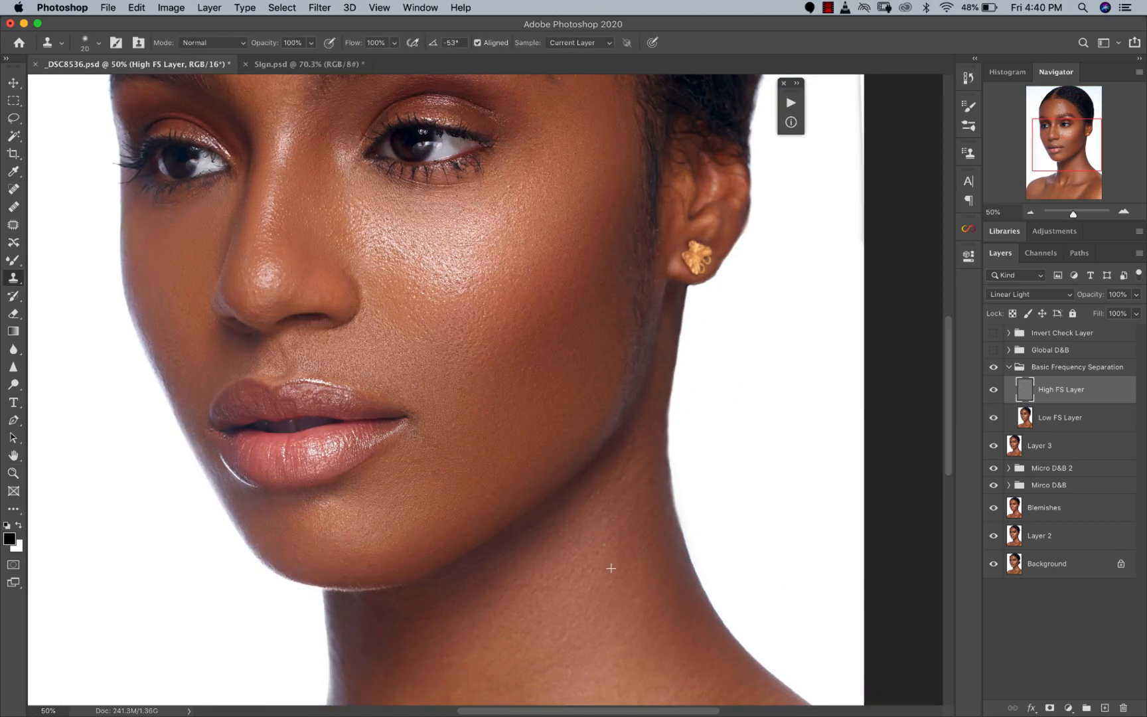
pyautogui.keyDown('super'); pyautogui.click(604, 481); pyautogui.keyUp('super')
pyautogui.press(']')
pyautogui.press(']')
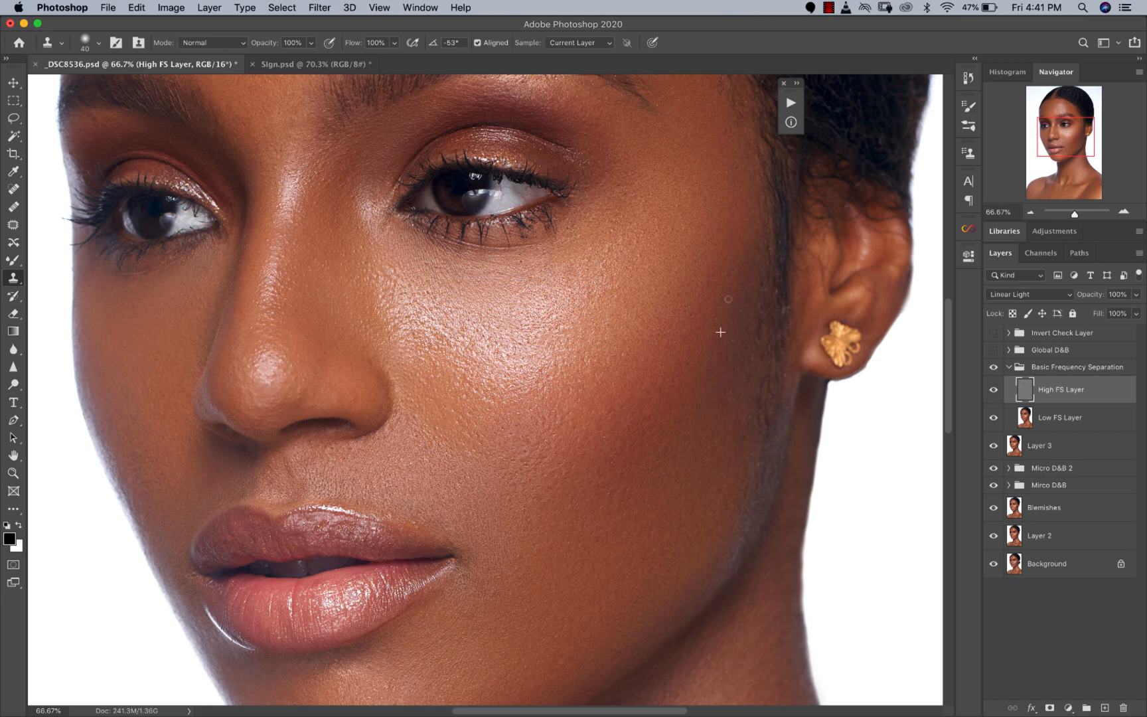
pyautogui.keyDown('alt'); pyautogui.click(638, 280); pyautogui.keyUp('alt')
pyautogui.keyDown('alt'); pyautogui.click(639, 279); pyautogui.keyUp('alt')
pyautogui.moveTo(536, 106); pyautogui.dragTo(493, 233)
pyautogui.keyDown('super'); pyautogui.click(493, 233); pyautogui.keyUp('super')
pyautogui.keyDown('super'); pyautogui.click(494, 233); pyautogui.keyUp('super')
pyautogui.keyDown('alt'); pyautogui.click(396, 460); pyautogui.keyUp('alt')
pyautogui.keyDown('alt'); pyautogui.click(396, 460); pyautogui.keyUp('alt')
pyautogui.moveTo(503, 523); pyautogui.dragTo(530, 350)
pyautogui.keyDown('super'); pyautogui.click(530, 350); pyautogui.keyUp('super')
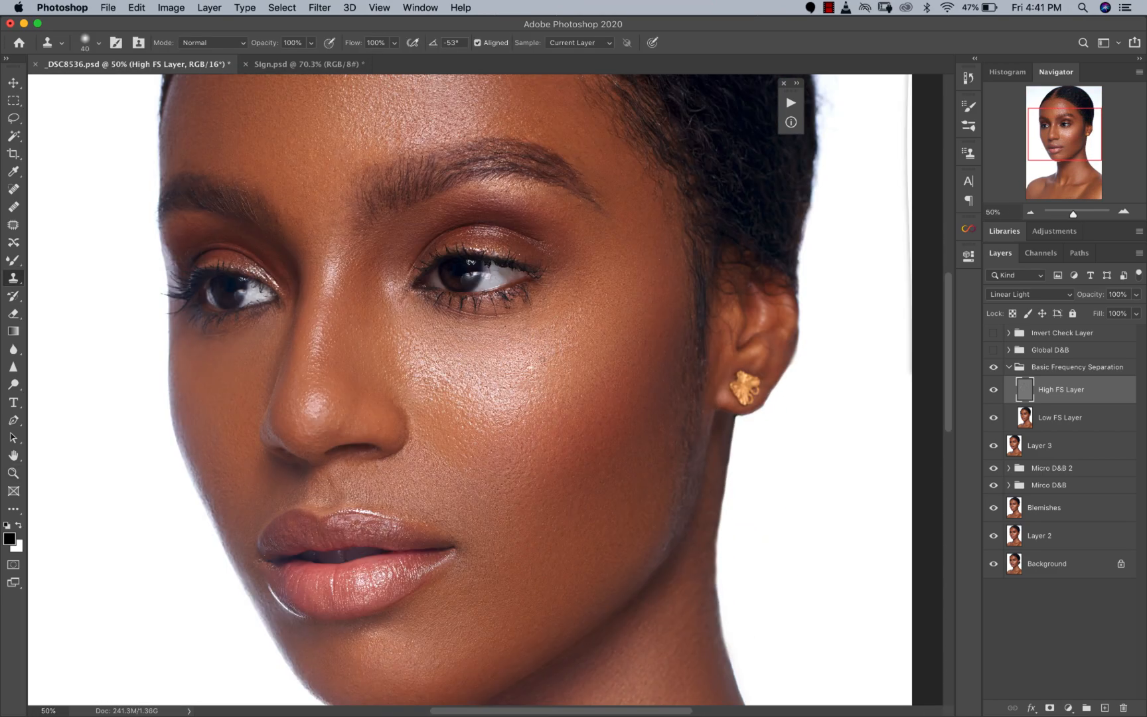
# Reduce the clone brush to 10 and clean small texture flaws on the lower cheek beside the mouth
pyautogui.keyDown('alt'); pyautogui.click(542, 356); pyautogui.keyUp('alt')
pyautogui.moveTo(511, 477); pyautogui.dragTo(448, 373)
pyautogui.keyDown('super'); pyautogui.click(449, 372); pyautogui.keyUp('super')
pyautogui.keyDown('super'); pyautogui.click(450, 372); pyautogui.keyUp('super')
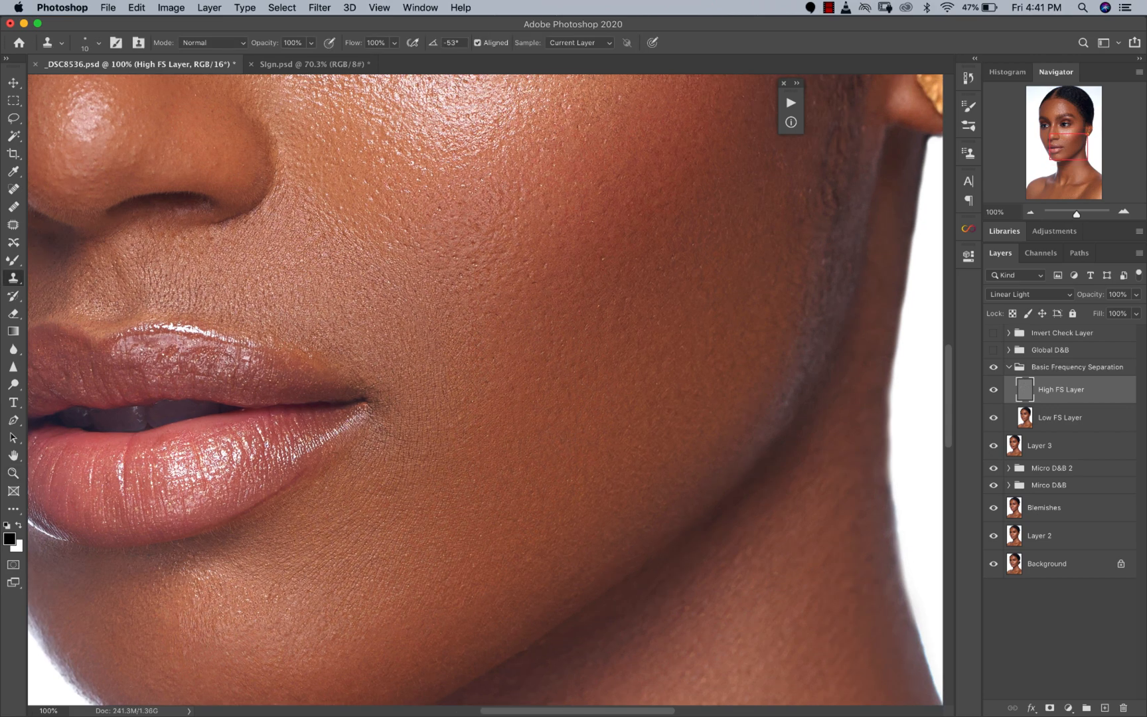
pyautogui.keyDown('alt'); pyautogui.click(434, 406); pyautogui.keyUp('alt')
pyautogui.keyDown('alt'); pyautogui.click(434, 406); pyautogui.keyUp('alt')
pyautogui.keyDown('alt'); pyautogui.click(434, 406); pyautogui.keyUp('alt')
pyautogui.keyDown('alt'); pyautogui.click(434, 406); pyautogui.keyUp('alt')
pyautogui.keyDown('alt'); pyautogui.click(434, 407); pyautogui.keyUp('alt')
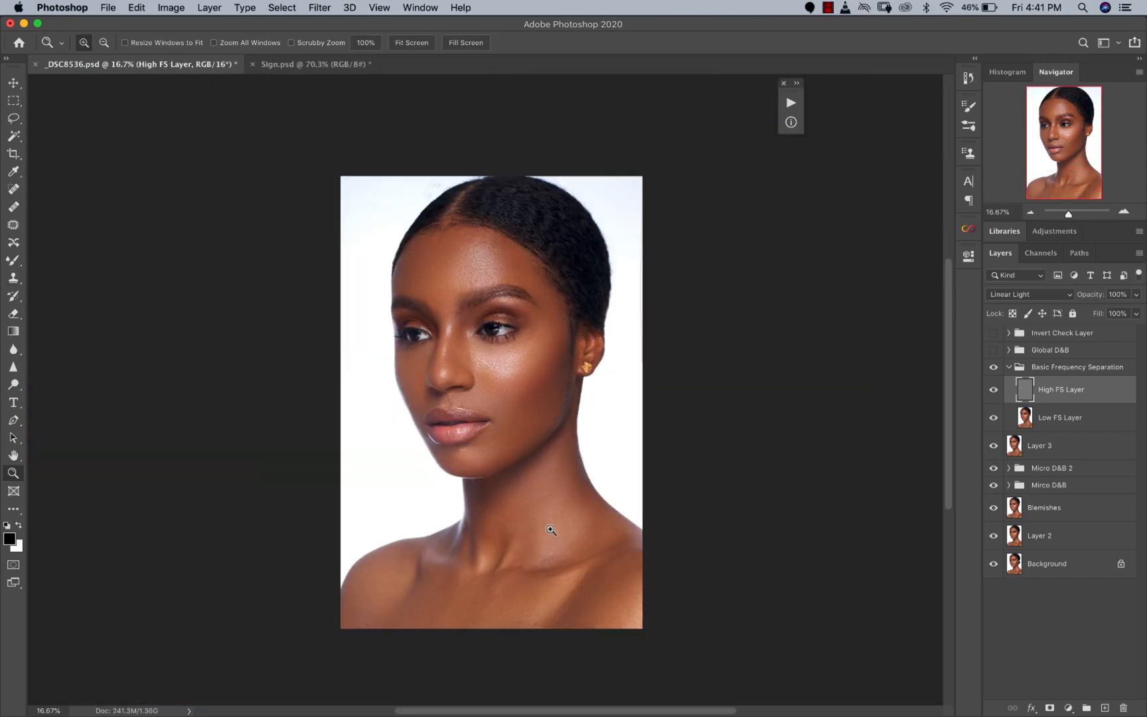
# Enlarge the clone brush to 50 and clone smooth skin texture over the neck below the jaw
pyautogui.keyDown('super'); pyautogui.click(563, 606); pyautogui.keyUp('super')
pyautogui.keyDown('super'); pyautogui.click(563, 605); pyautogui.keyUp('super')
pyautogui.press(']')
pyautogui.press(']')
pyautogui.press(']')
pyautogui.press(']')
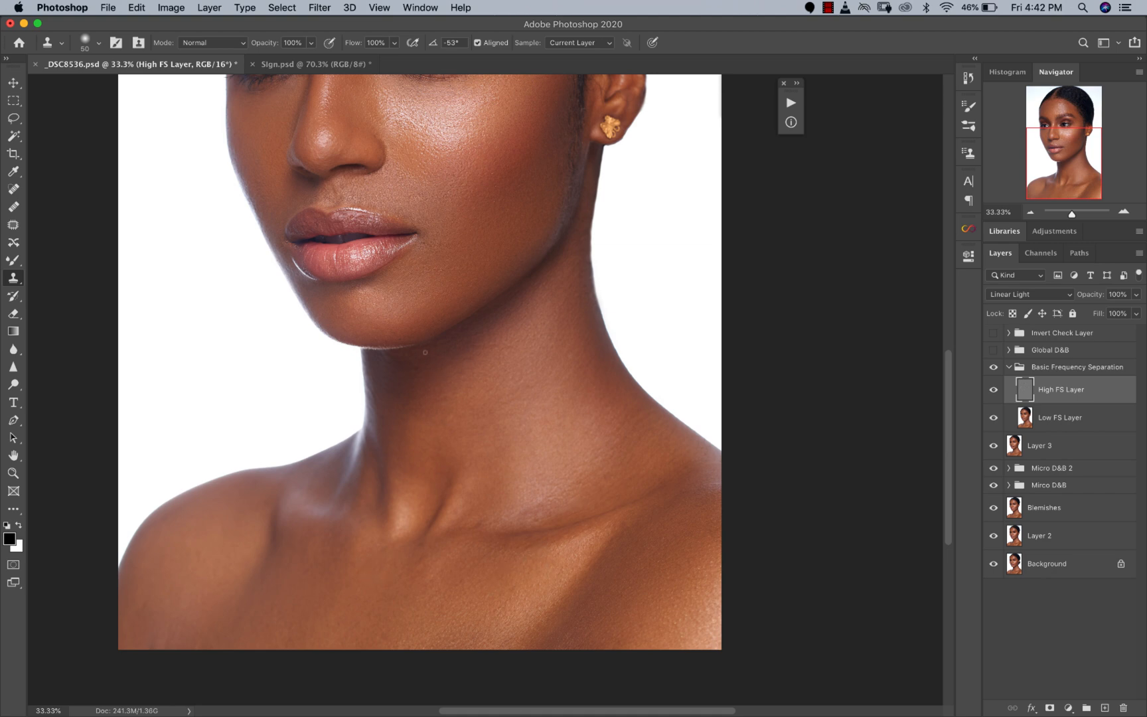
pyautogui.keyDown('alt'); pyautogui.click(471, 331); pyautogui.keyUp('alt')
pyautogui.keyDown('alt'); pyautogui.click(471, 331); pyautogui.keyUp('alt')
# Sample skin beside the nostril and clone it over uneven texture on the cheek next to the nose
pyautogui.keyDown('super'); pyautogui.click(486, 348); pyautogui.keyUp('super')
pyautogui.keyDown('super'); pyautogui.click(485, 348); pyautogui.keyUp('super')
pyautogui.keyDown('super'); pyautogui.click(486, 349); pyautogui.keyUp('super')
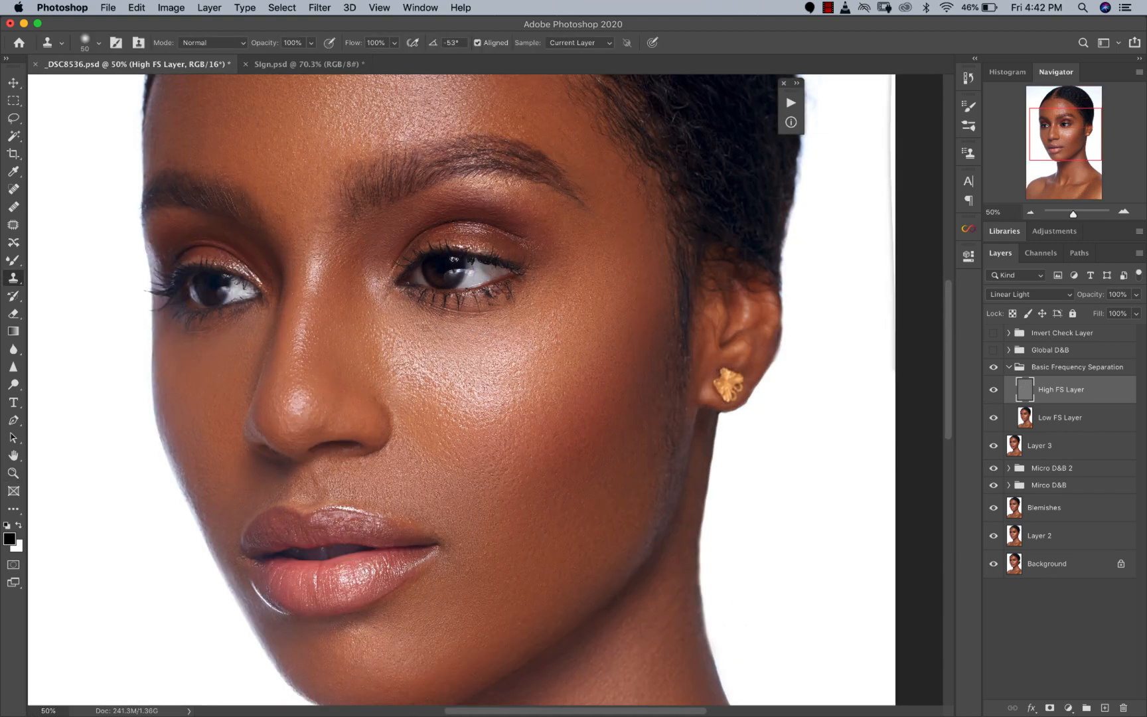
pyautogui.keyDown('super'); pyautogui.click(430, 372); pyautogui.keyUp('super')
pyautogui.keyDown('super'); pyautogui.click(431, 371); pyautogui.keyUp('super')
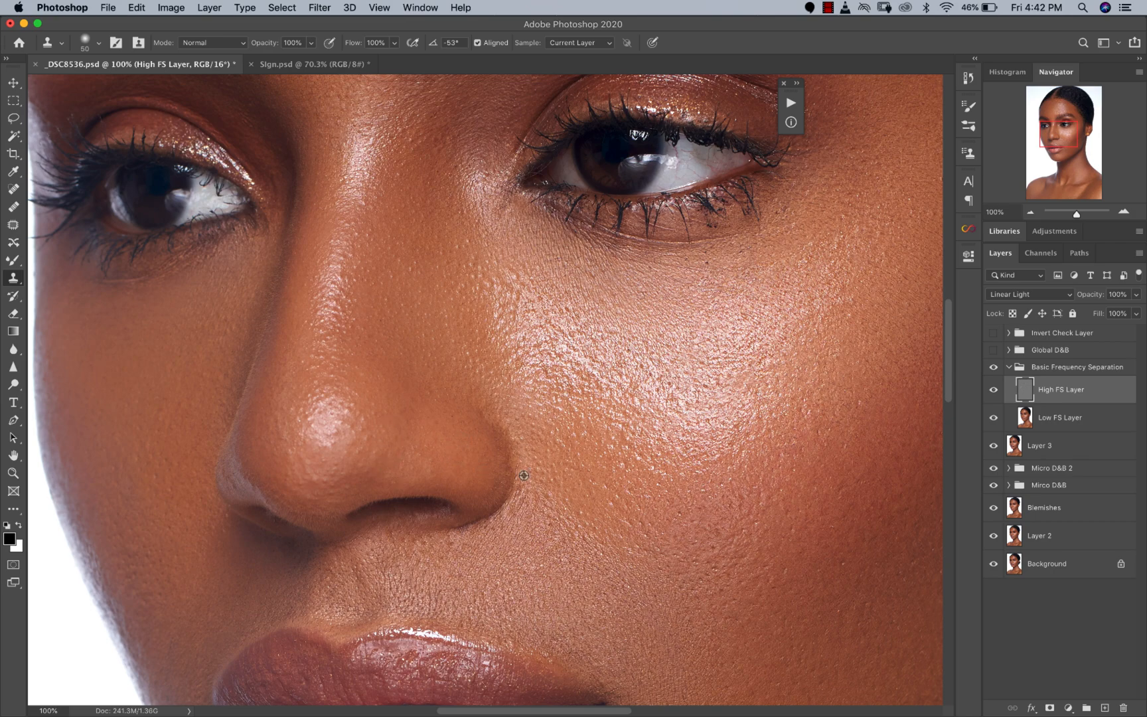
pyautogui.scroll(-5, 303, 439)
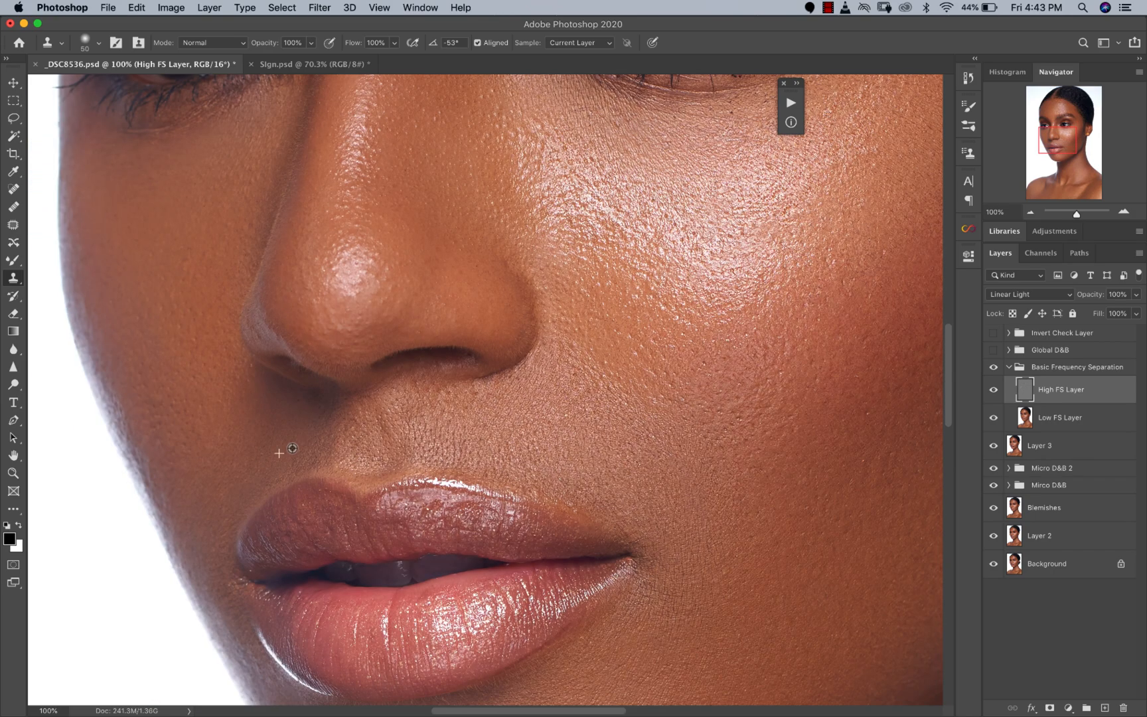
# Clone clean skin texture over the area between the nose and the upper lip
pyautogui.press('z')
pyautogui.keyDown('alt'); pyautogui.click(447, 398); pyautogui.keyUp('alt')
pyautogui.press('b')
pyautogui.press('z')
pyautogui.click(479, 409)
pyautogui.press('s')
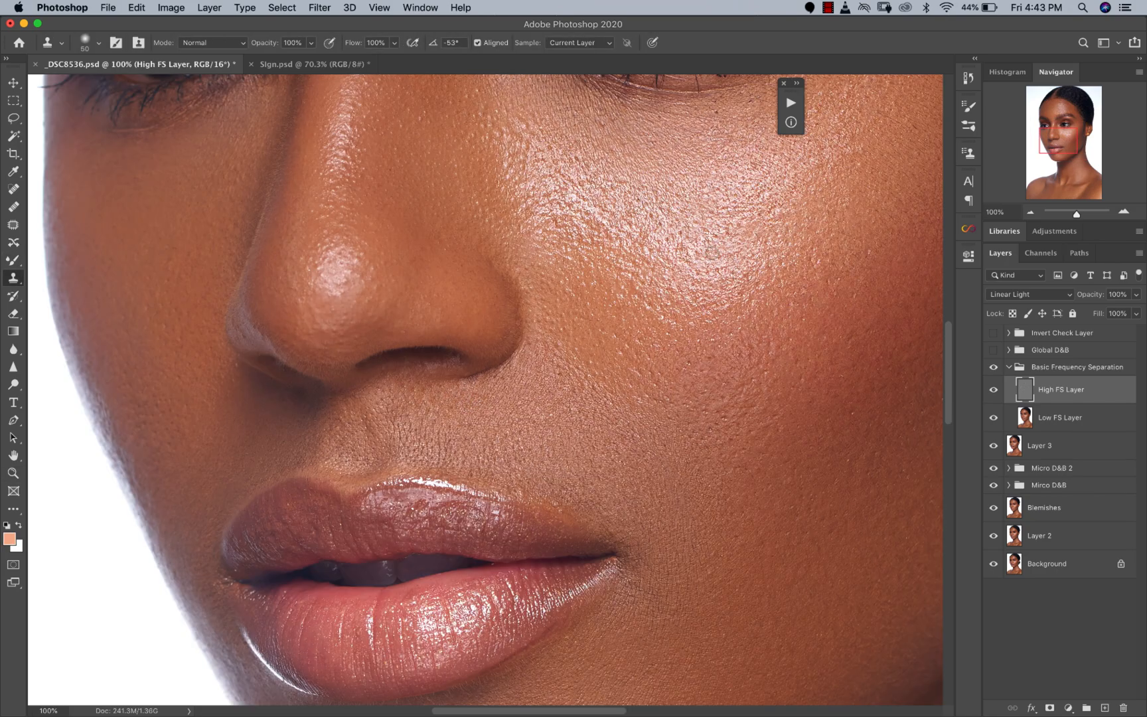
# Clone clean skin texture over the remaining uneven spots on the forehead
pyautogui.press('z')
pyautogui.keyDown('alt'); pyautogui.click(724, 174); pyautogui.keyUp('alt')
pyautogui.keyDown('alt'); pyautogui.click(612, 269); pyautogui.keyUp('alt')
pyautogui.keyDown('alt'); pyautogui.click(612, 268); pyautogui.keyUp('alt')
pyautogui.click(613, 269)
pyautogui.press('s')
pyautogui.press('z')
pyautogui.keyDown('alt'); pyautogui.click(570, 364); pyautogui.keyUp('alt')
pyautogui.click(551, 189)
pyautogui.press('s')
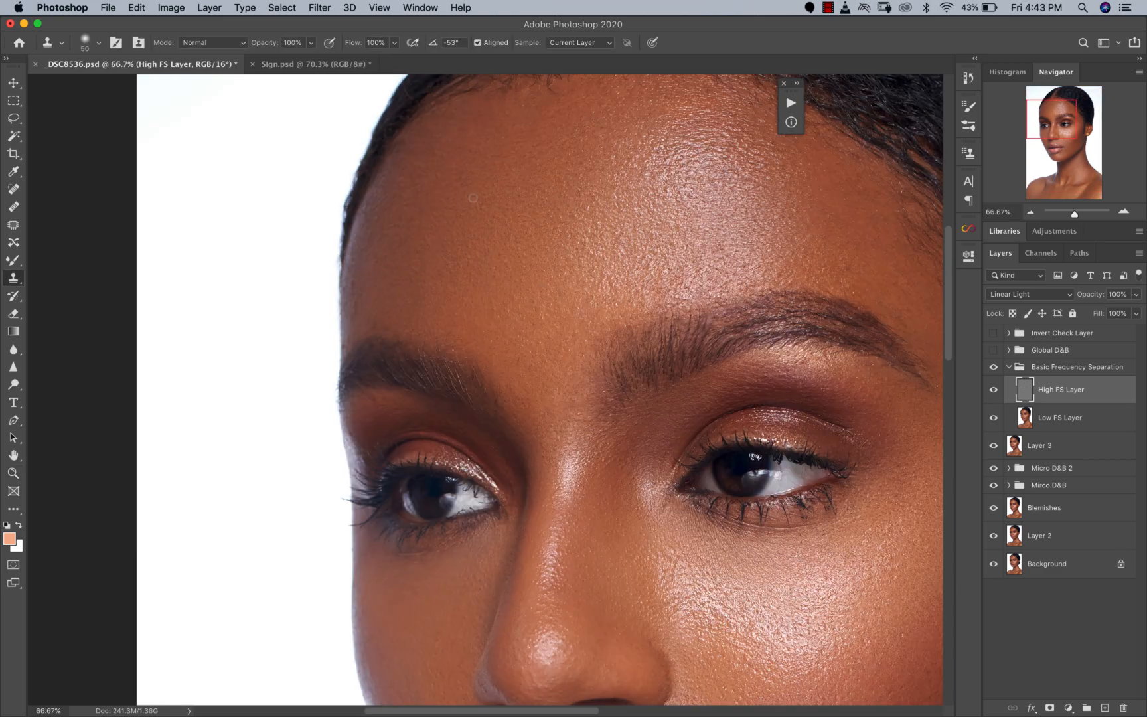
# Touch up the skin texture on the near cheek below the eye with the Clone Stamp
pyautogui.press('z')
pyautogui.keyDown('alt'); pyautogui.click(432, 494); pyautogui.keyUp('alt')
pyautogui.click(468, 564)
pyautogui.press('s')
pyautogui.press('z')
pyautogui.keyDown('alt'); pyautogui.click(515, 356); pyautogui.keyUp('alt')
pyautogui.click(543, 340)
pyautogui.press('s')
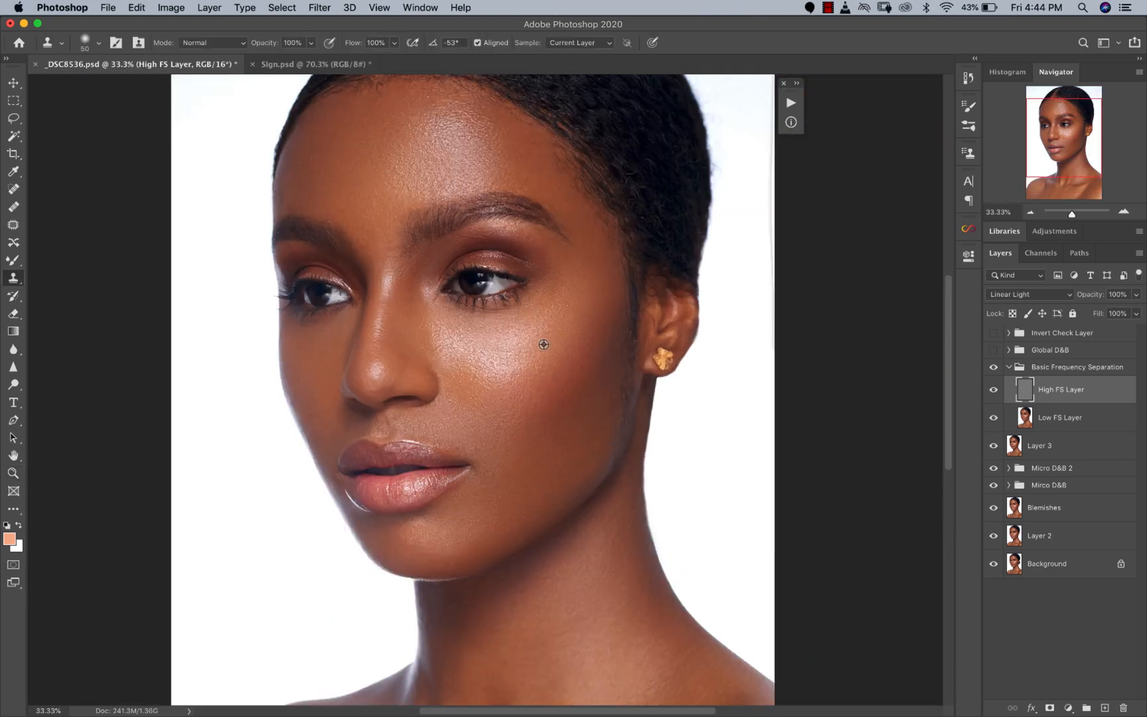
# Review the whole portrait with the Basic Frequency Separation group hidden and shown to compare before and after
pyautogui.press('z')
pyautogui.keyDown('alt'); pyautogui.click(497, 348); pyautogui.keyUp('alt')
pyautogui.click(451, 458)
pyautogui.keyDown('alt'); pyautogui.click(532, 528); pyautogui.keyUp('alt')
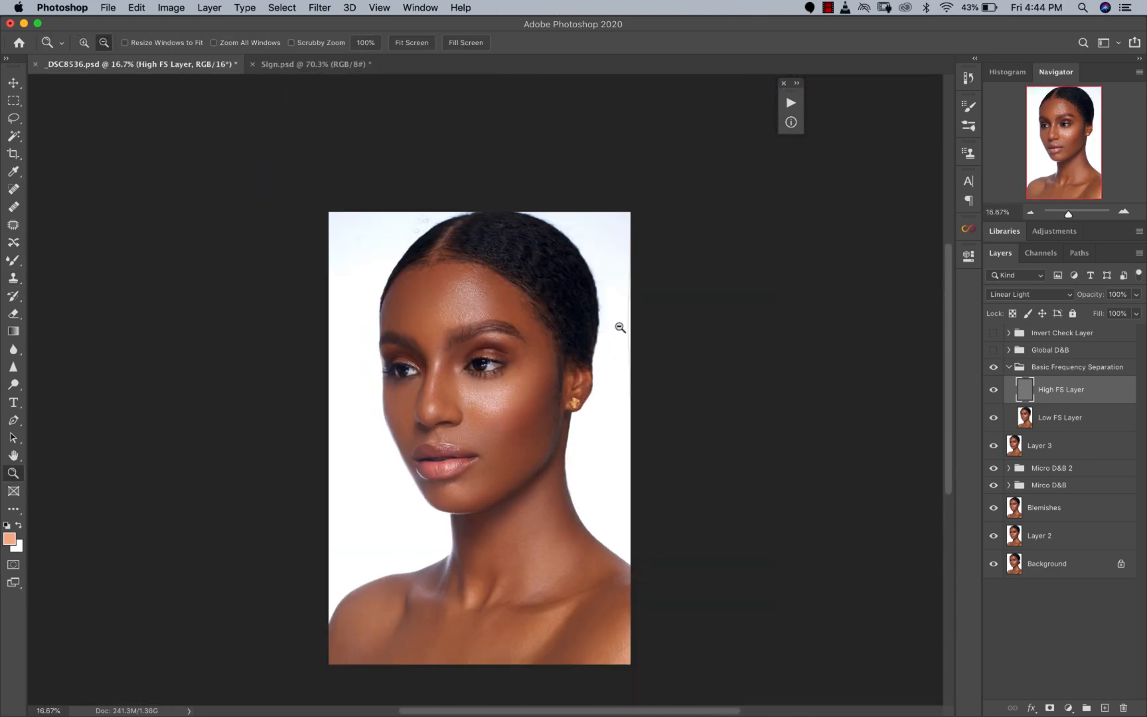
pyautogui.click(490, 410)
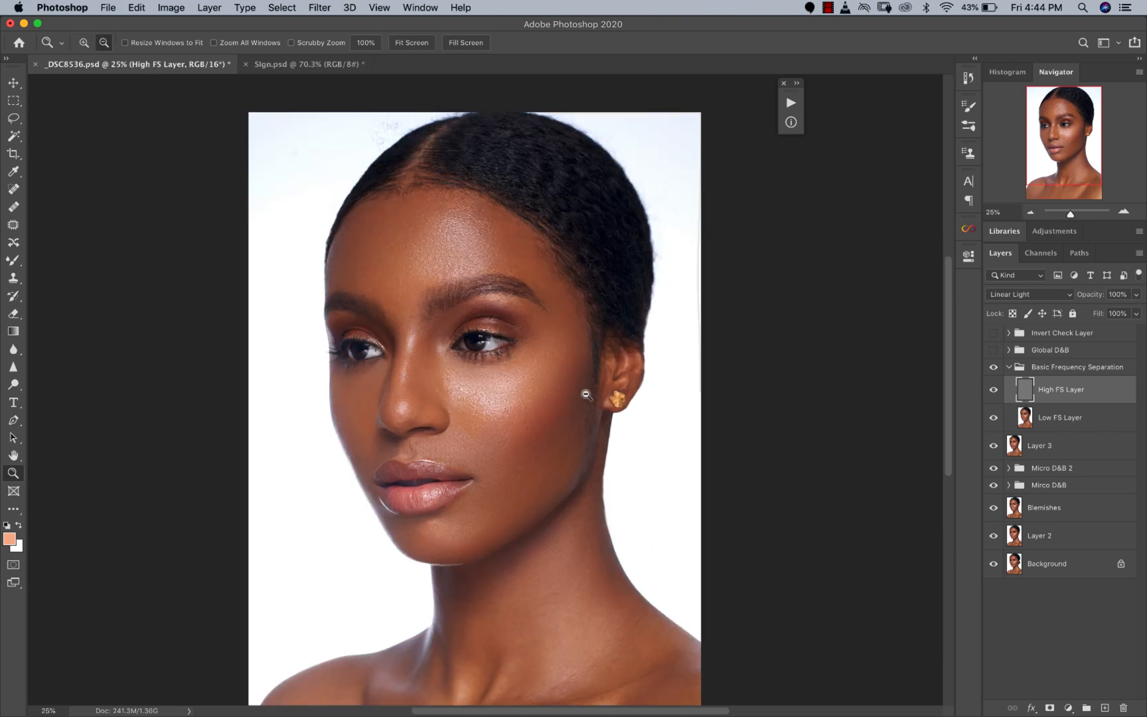
pyautogui.click(994, 368)
pyautogui.click(993, 368)
pyautogui.scroll(-3, 546, 439)
pyautogui.hscroll(-2, 545, 439)
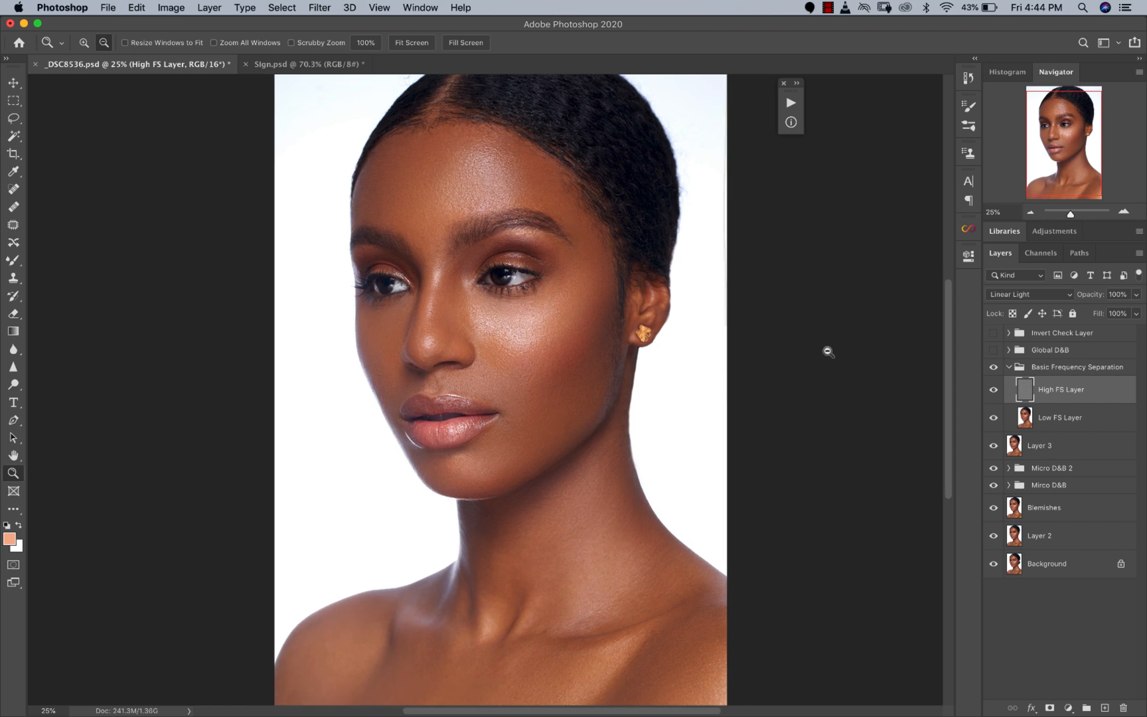
pyautogui.click(994, 369)
pyautogui.click(993, 369)
# Collapse the group, hide the retouching layers down to Blemishes, and show them again one by one up to Layer 3
pyautogui.click(1010, 369)
pyautogui.moveTo(994, 367); pyautogui.dragTo(992, 469)
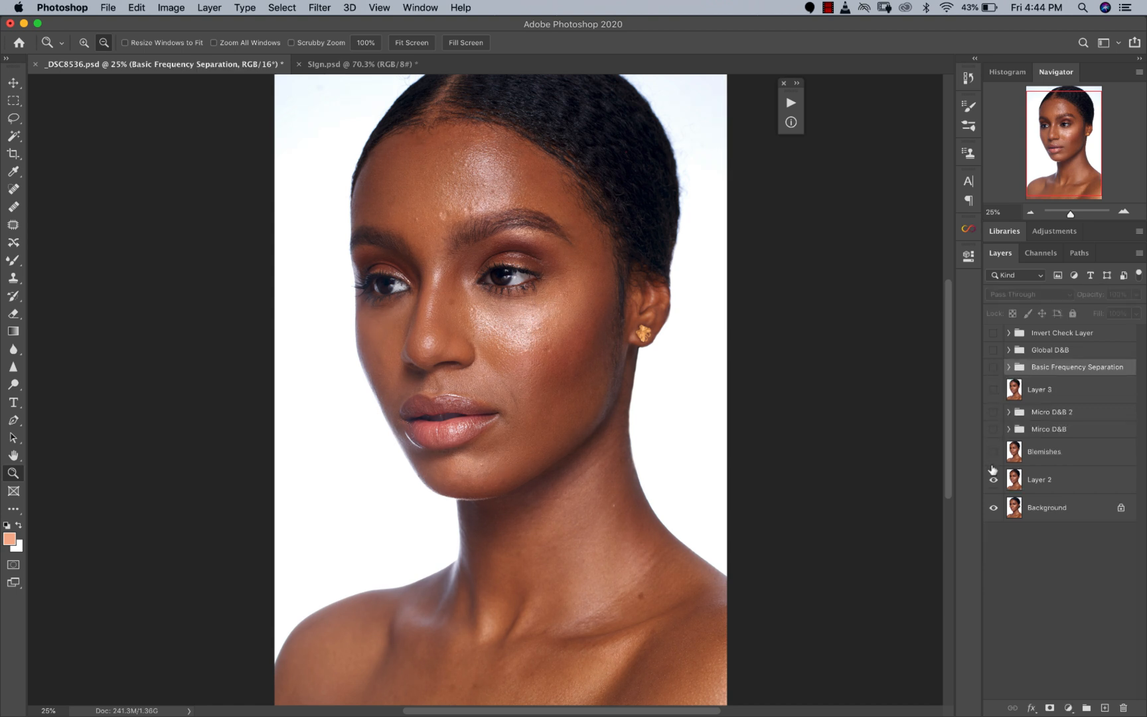
pyautogui.click(993, 452)
pyautogui.click(994, 430)
pyautogui.click(993, 411)
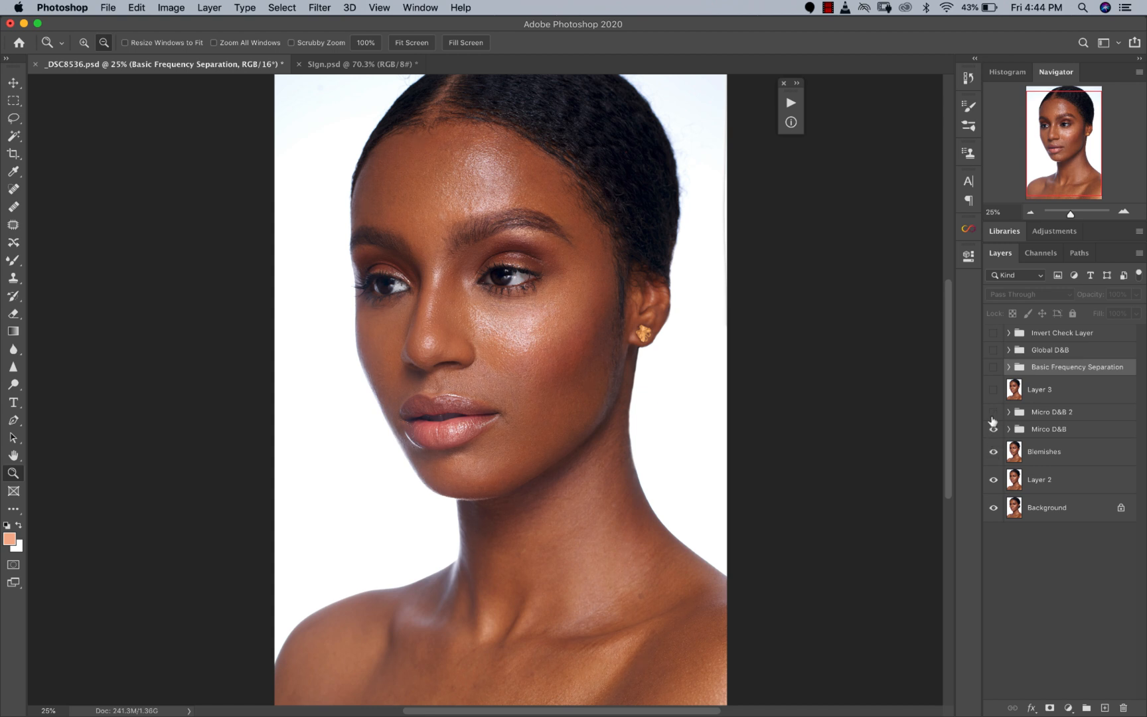
pyautogui.click(993, 389)
pyautogui.click(1054, 391)
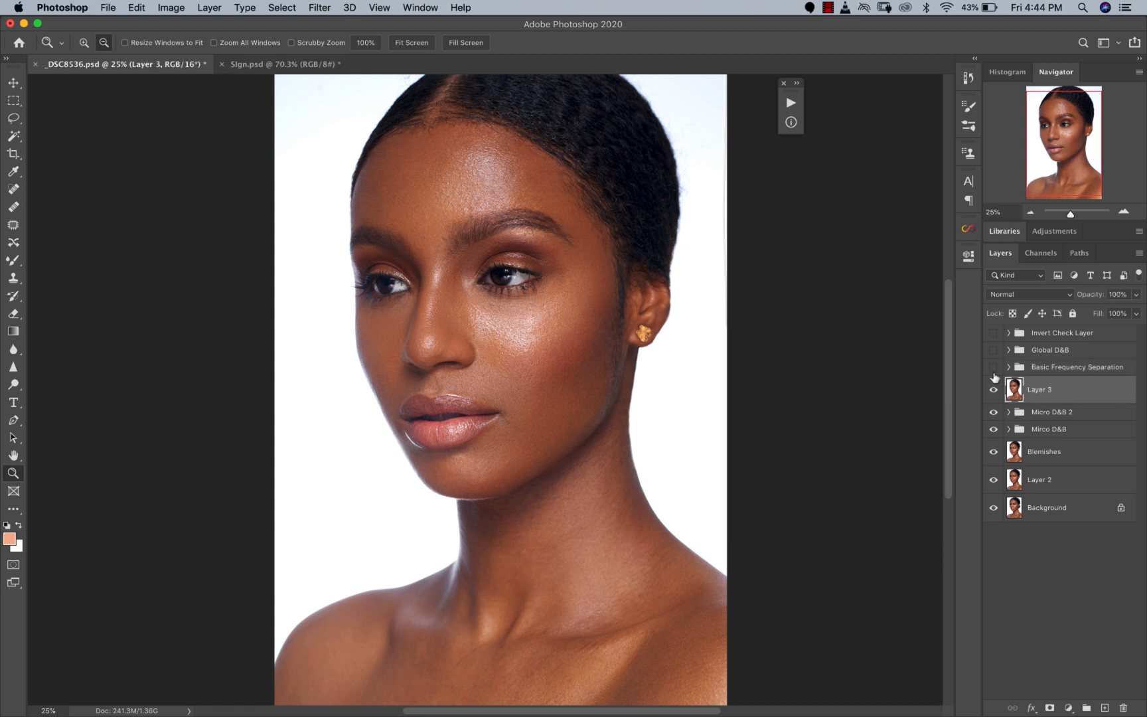
# Compare the face with the Basic Frequency Separation group off and on, leave it shown, and inspect the skin close up
pyautogui.click(993, 367)
pyautogui.click(993, 370)
pyautogui.click(993, 371)
pyautogui.click(526, 351)
pyautogui.click(527, 351)
pyautogui.keyDown('alt'); pyautogui.click(478, 401); pyautogui.keyUp('alt')
pyautogui.keyDown('alt'); pyautogui.click(478, 401); pyautogui.keyUp('alt')
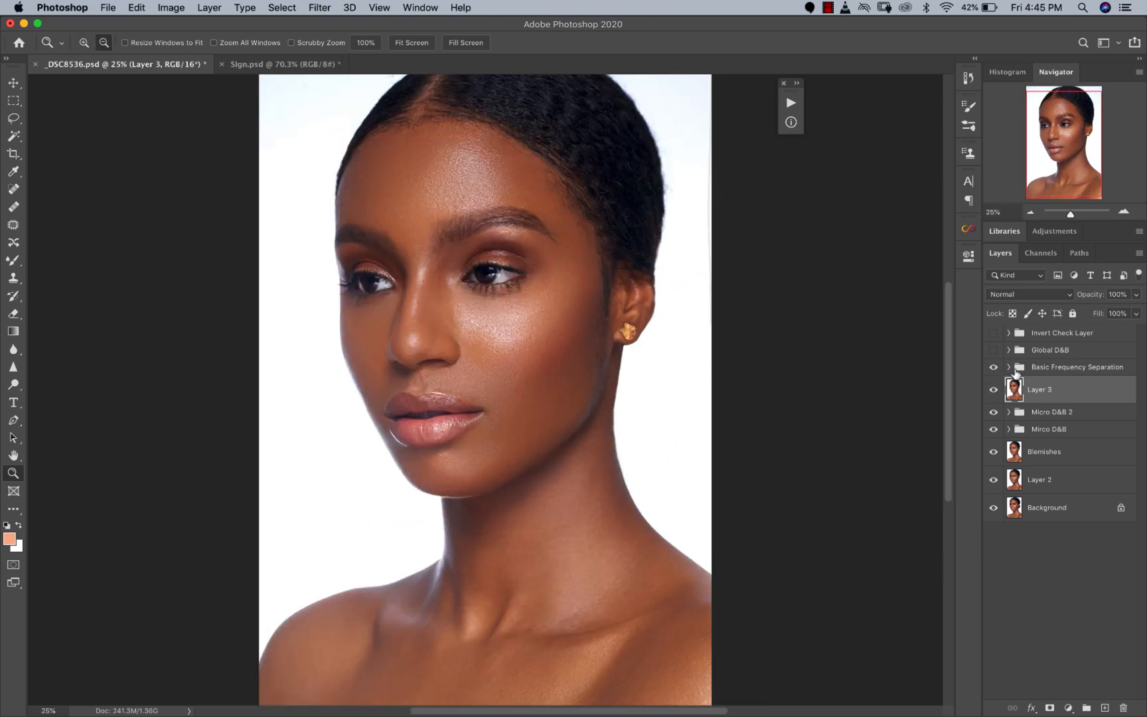
# Show and expand the Global D&B group, and ready the Brush at 100% opacity on the Burn mask
pyautogui.click(993, 349)
pyautogui.click(1008, 349)
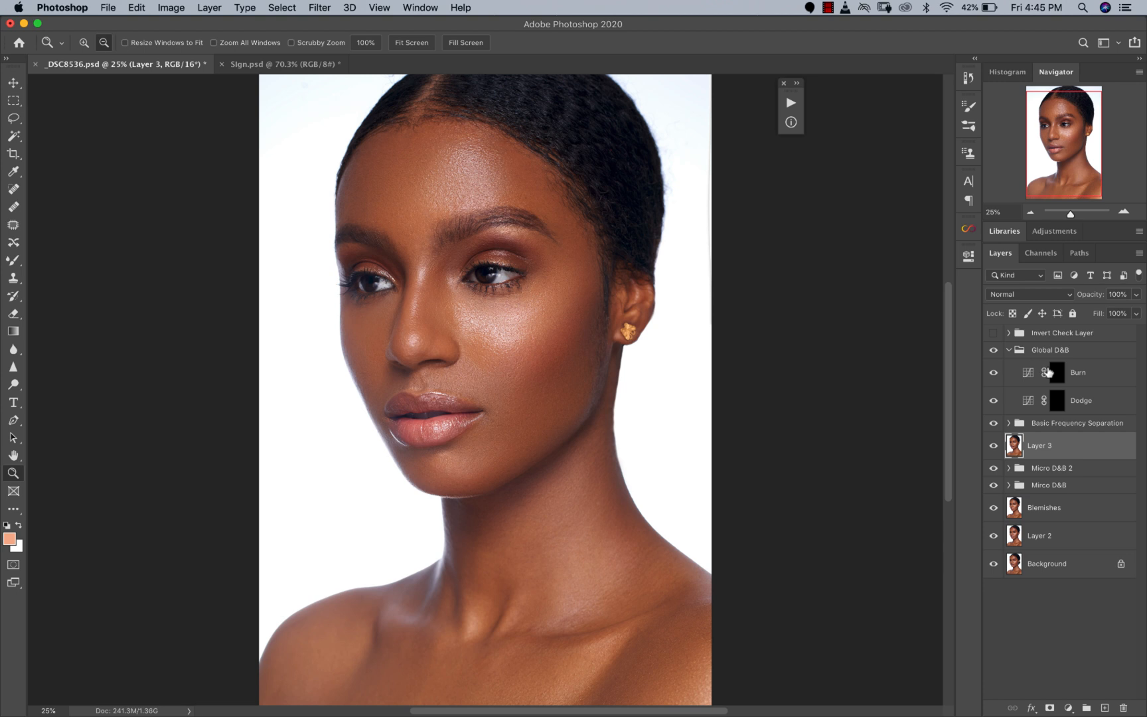
pyautogui.click(1032, 371)
pyautogui.click(13, 261)
pyautogui.click(51, 266)
pyautogui.click(312, 43)
pyautogui.moveTo(312, 60); pyautogui.dragTo(345, 46)
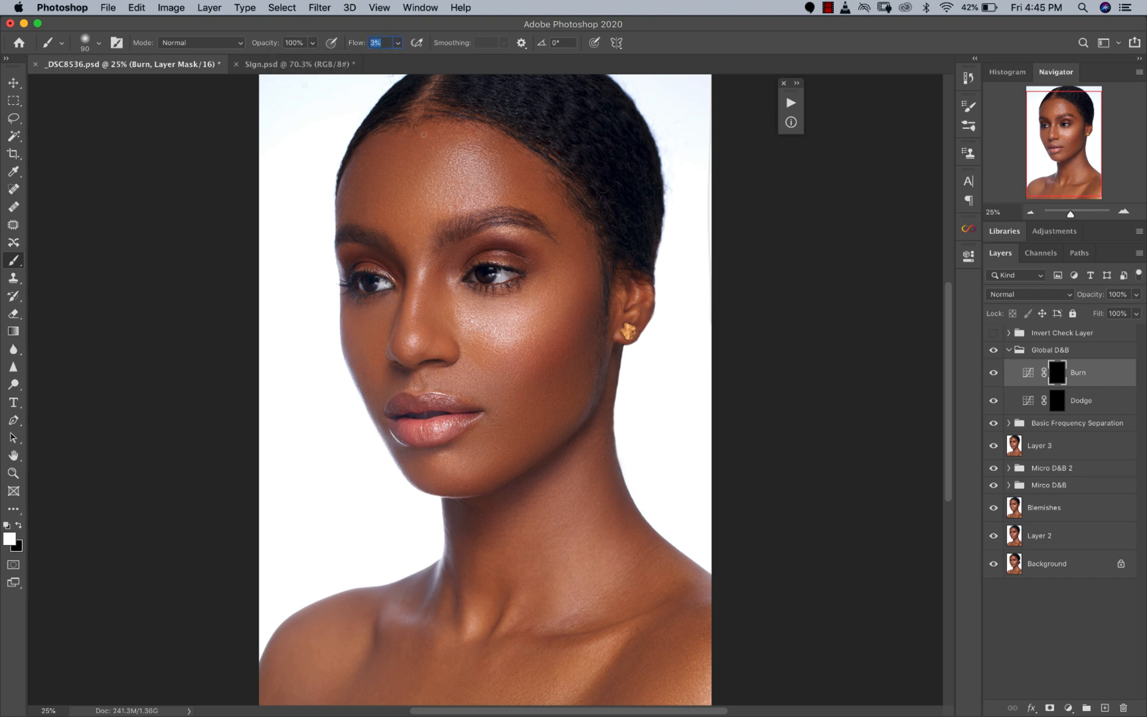
# Set the Brush flow to 2% and target the Dodge layer mask
pyautogui.click(398, 42)
pyautogui.moveTo(398, 58); pyautogui.dragTo(399, 59)
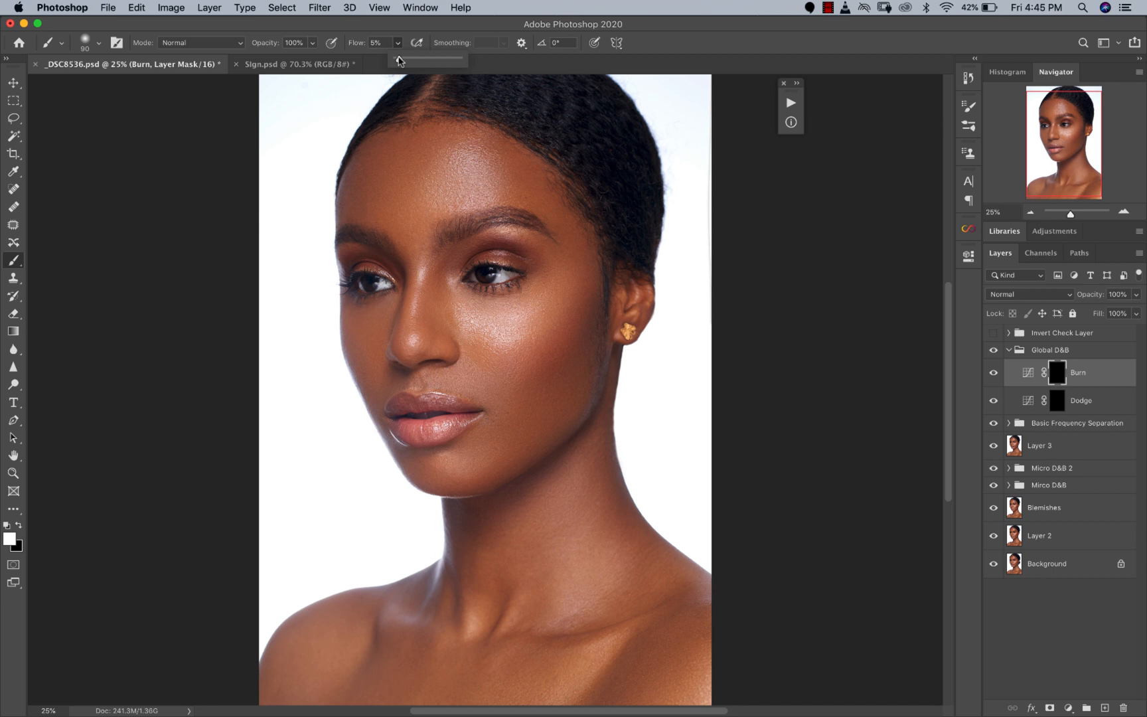
pyautogui.moveTo(398, 60); pyautogui.dragTo(398, 60)
pyautogui.click(332, 60)
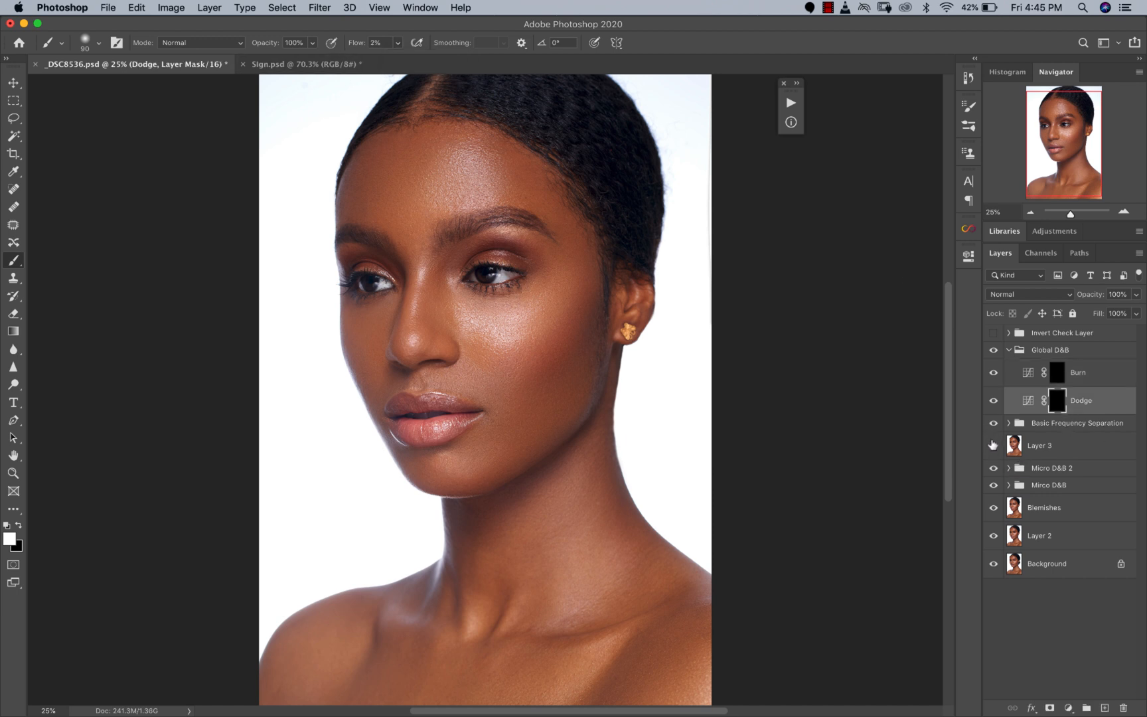
# Hide the layers from Basic Frequency Separation down to Mirco D&B, and enlarge the Soft Round brush with 0% hardness
pyautogui.moveTo(993, 424); pyautogui.dragTo(994, 498)
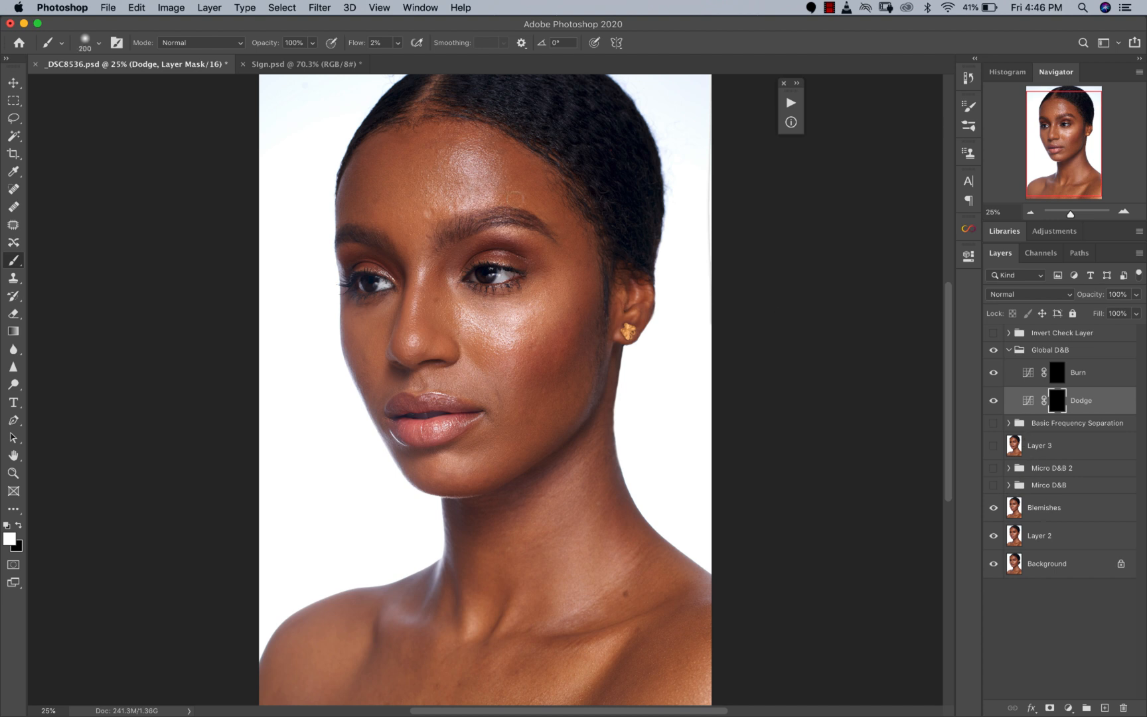
pyautogui.click(99, 43)
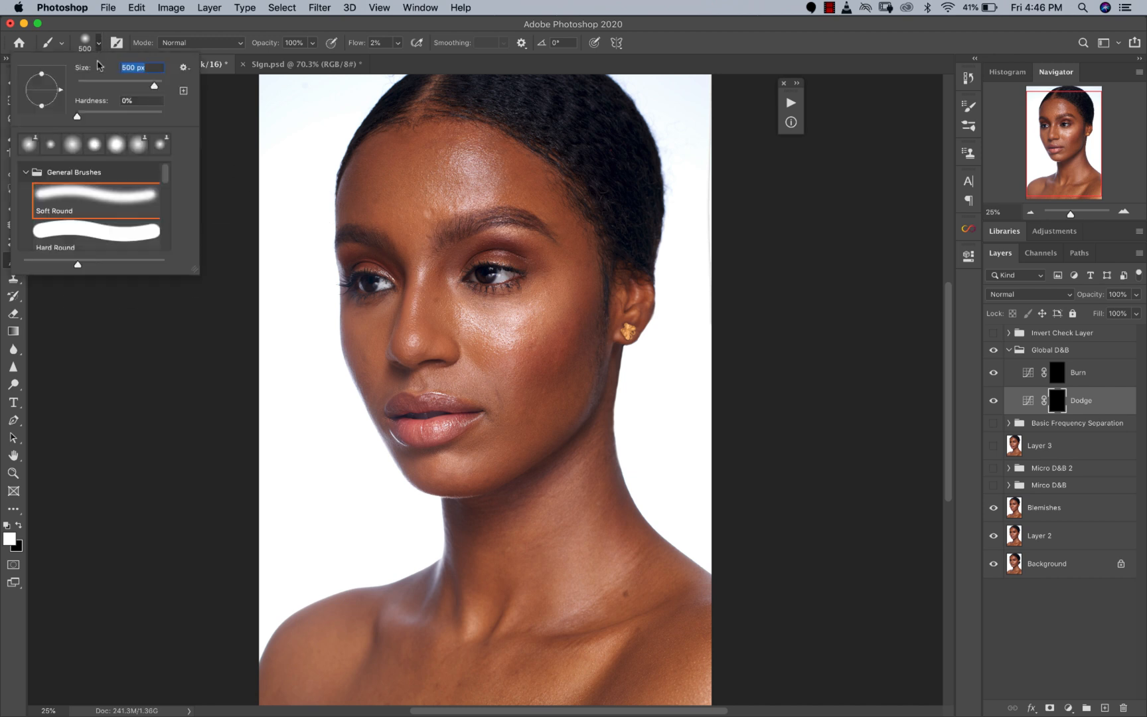
pyautogui.click(229, 126)
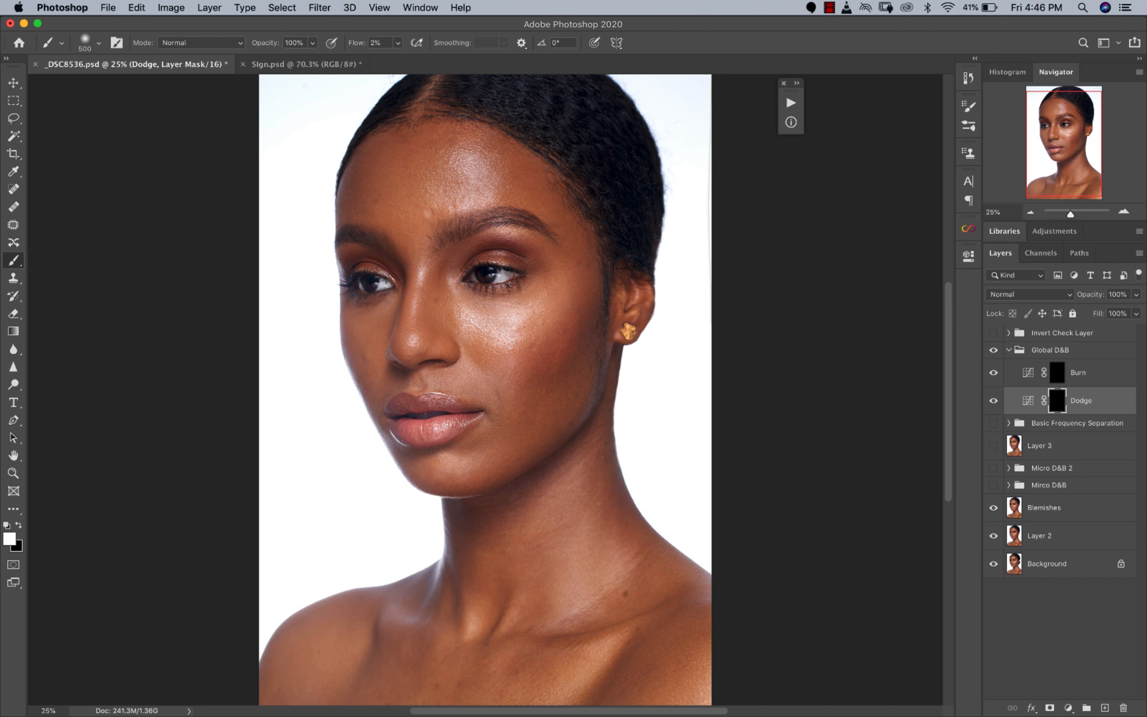
pyautogui.press(']')
pyautogui.press(']')
# Examine the highlight on the near cheek close up and return to the Brush
pyautogui.press('z')
pyautogui.moveTo(518, 333); pyautogui.dragTo(522, 339)
pyautogui.keyDown('alt'); pyautogui.click(521, 339); pyautogui.keyUp('alt')
pyautogui.click(514, 342)
pyautogui.keyDown('alt'); pyautogui.click(512, 343); pyautogui.keyUp('alt')
pyautogui.keyDown('alt'); pyautogui.click(512, 343); pyautogui.keyUp('alt')
pyautogui.press('b')
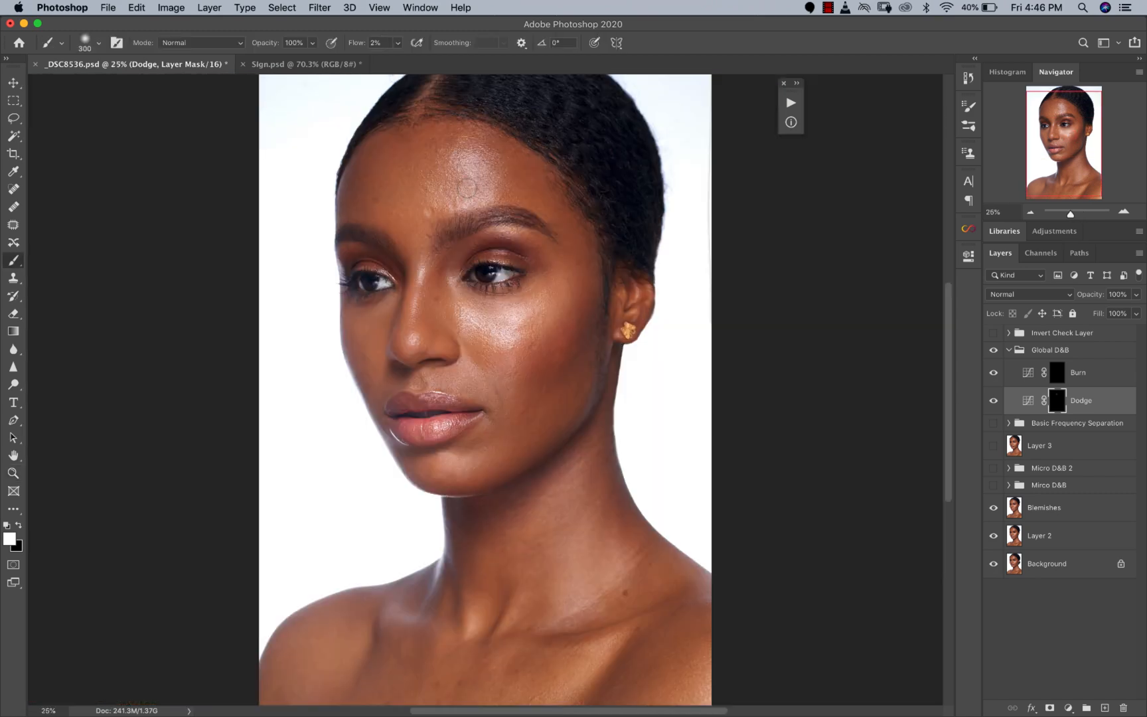
# Paint white on the Dodge mask to brighten the forehead and near cheekbone highlights, resizing the brush to suit each area
pyautogui.press(']')
pyautogui.press(']')
pyautogui.press(']')
pyautogui.press(']')
pyautogui.press('[')
pyautogui.press('[')
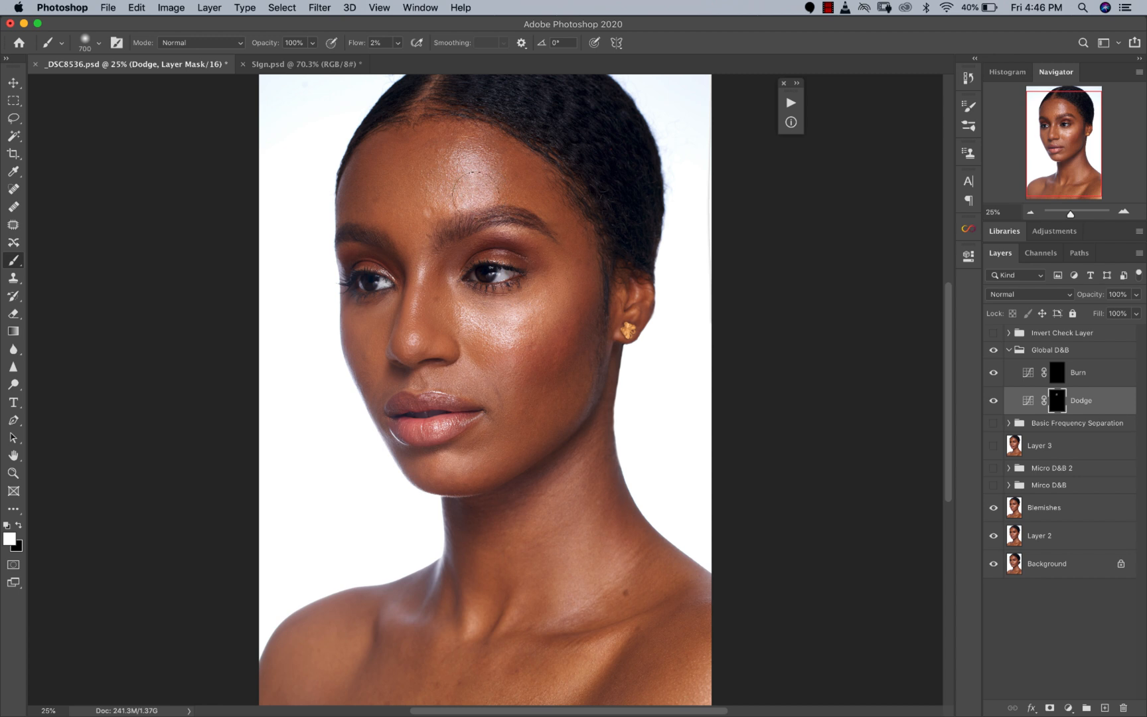
pyautogui.press('[')
pyautogui.press(']')
pyautogui.moveTo(512, 323)
pyautogui.mouseDown()
pyautogui.moveTo(526, 319)
pyautogui.moveTo(470, 313)
pyautogui.moveTo(526, 313)
pyautogui.mouseUp()
pyautogui.press('[')
pyautogui.press('[')
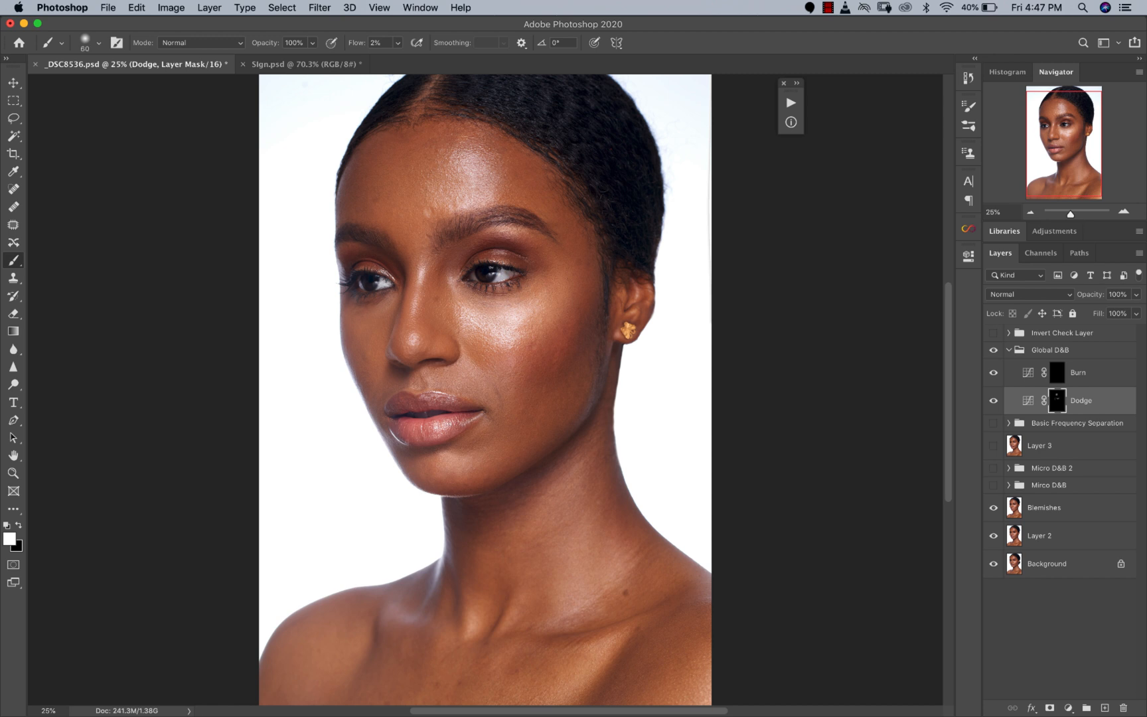
# Dodge the finer facial highlights on the Dodge mask, varying the brush size and ending at 125 px
pyautogui.press(']')
pyautogui.press(']')
pyautogui.press(']')
pyautogui.press(']')
pyautogui.press(']')
pyautogui.press(']')
pyautogui.press(']')
pyautogui.press(']')
pyautogui.press(']')
pyautogui.press('[')
pyautogui.press('[')
pyautogui.press('[')
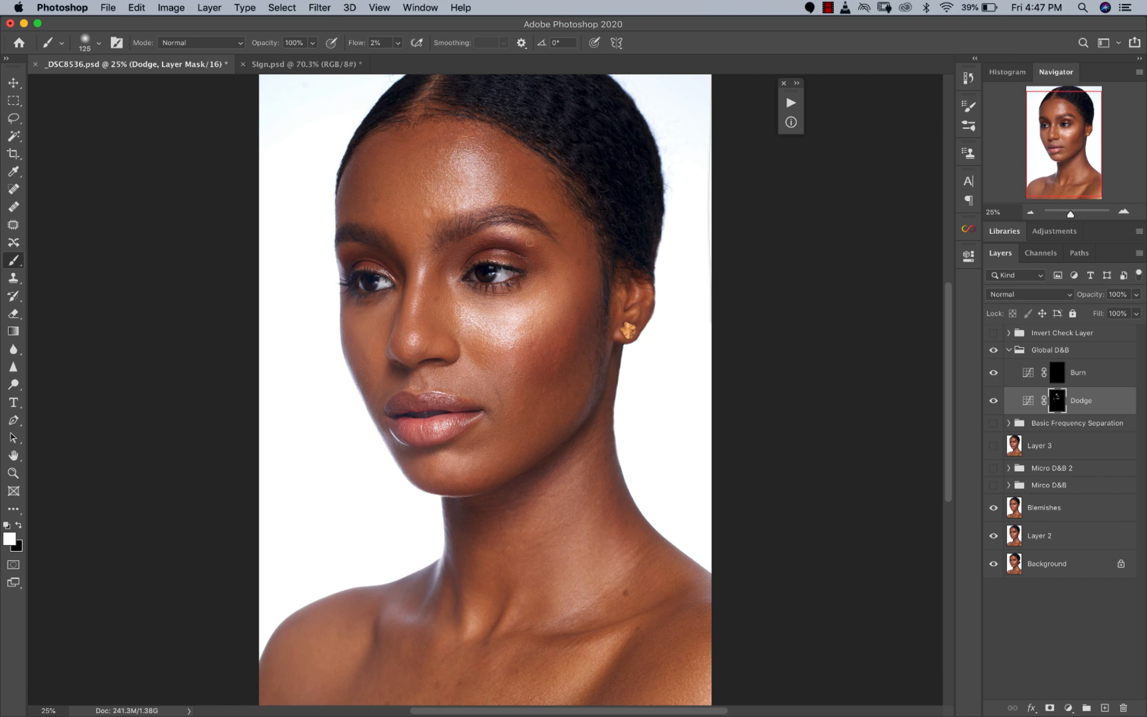
# Brighten the chin highlight on the Dodge mask with a soft brush of 250 px
pyautogui.press(']')
pyautogui.press(']')
pyautogui.press(']')
pyautogui.press(']')
pyautogui.press(']')
pyautogui.press(']')
pyautogui.press(']')
pyautogui.press('[')
pyautogui.press('[')
pyautogui.press('[')
pyautogui.press('[')
pyautogui.press('[')
pyautogui.moveTo(440, 467)
pyautogui.mouseDown()
pyautogui.moveTo(464, 469)
pyautogui.moveTo(443, 464)
pyautogui.moveTo(468, 430)
pyautogui.moveTo(457, 463)
pyautogui.mouseUp()
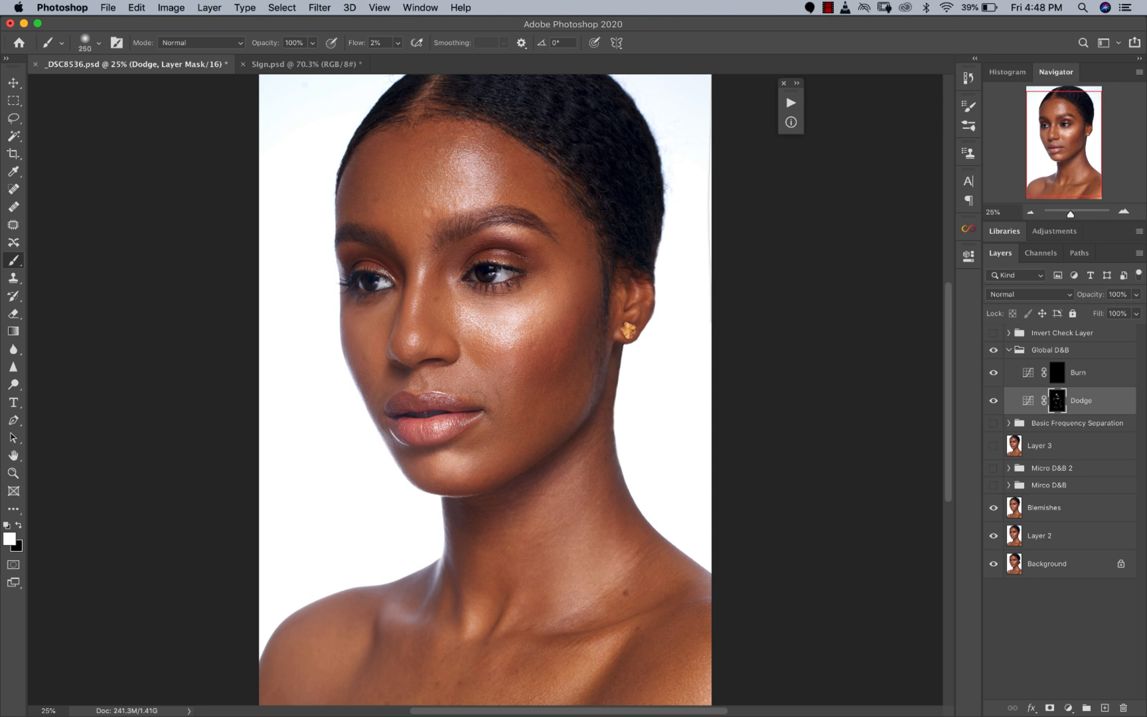
# Dodge the highlights on the shoulders and chest with a large soft brush of about 600 px
pyautogui.press(']')
pyautogui.press(']')
pyautogui.press(']')
pyautogui.scroll(-5, 594, 385)
pyautogui.hscroll(-4, 594, 385)
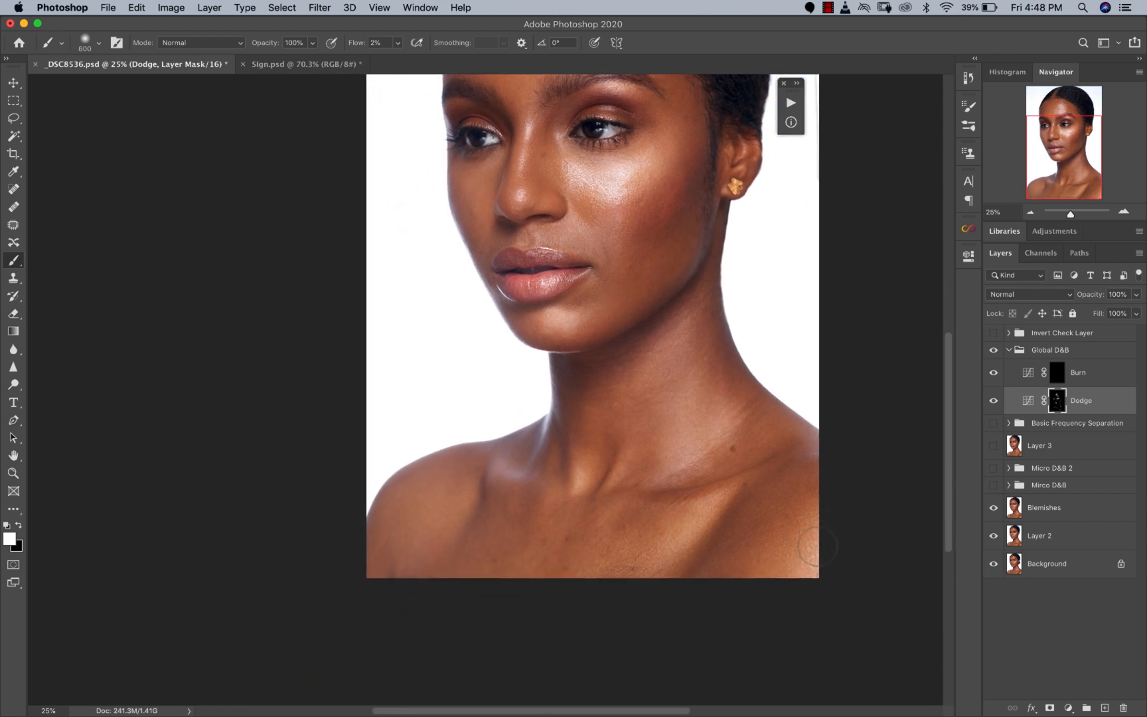
pyautogui.press('[')
pyautogui.press('[')
pyautogui.press(']')
pyautogui.press(']')
pyautogui.press(']')
pyautogui.press(']')
pyautogui.press(']')
pyautogui.press(']')
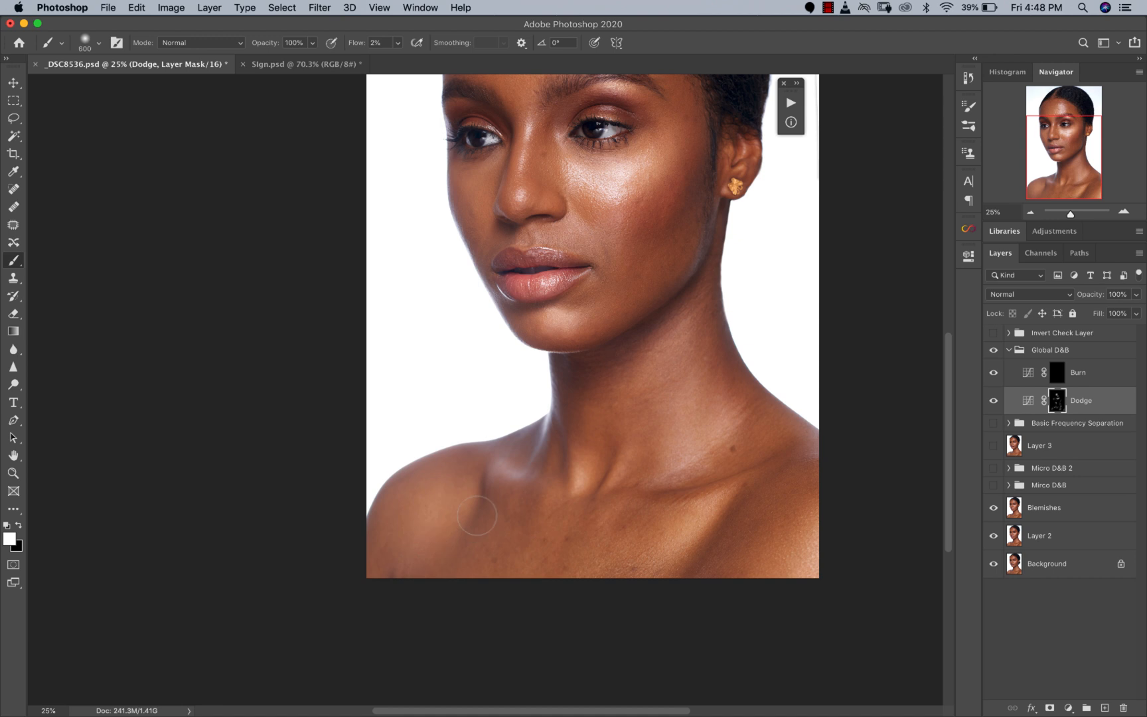
# Review the whole portrait with Basic Frequency Separation shown, comparing the Dodge layer off and on
pyautogui.keyDown('alt'); pyautogui.click(618, 449); pyautogui.keyUp('alt')
pyautogui.keyDown('alt'); pyautogui.click(606, 446); pyautogui.keyUp('alt')
pyautogui.keyDown('alt'); pyautogui.click(380, 251); pyautogui.keyUp('alt')
pyautogui.click(475, 368)
pyautogui.press('b')
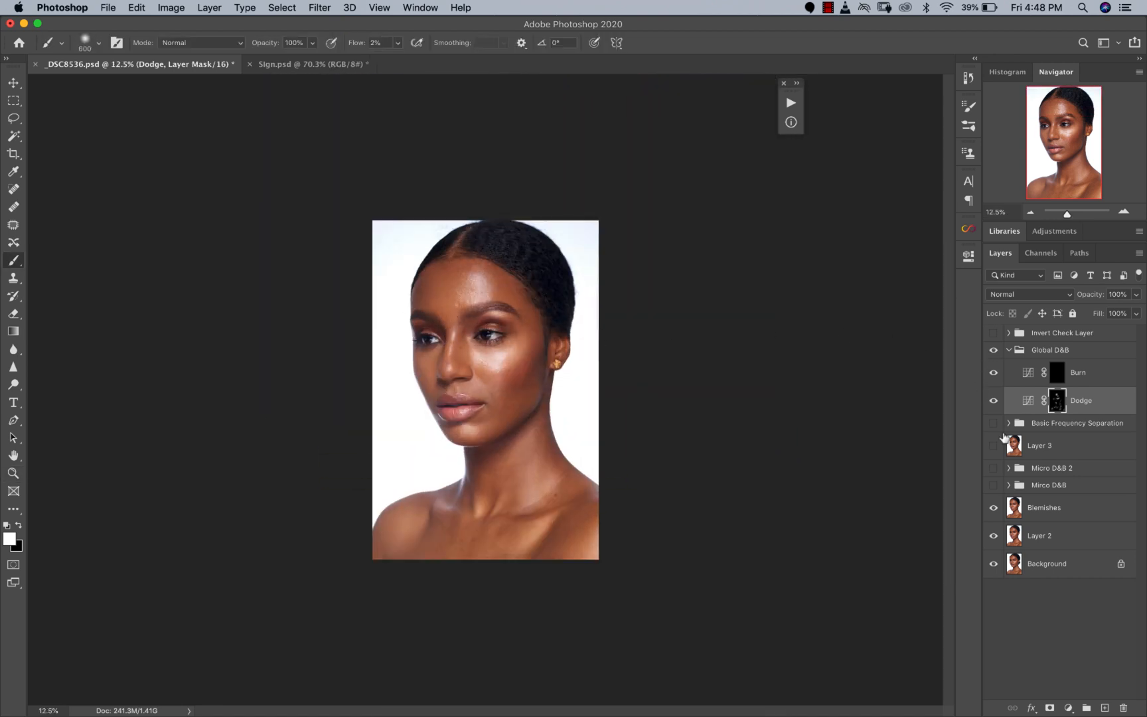
pyautogui.click(993, 423)
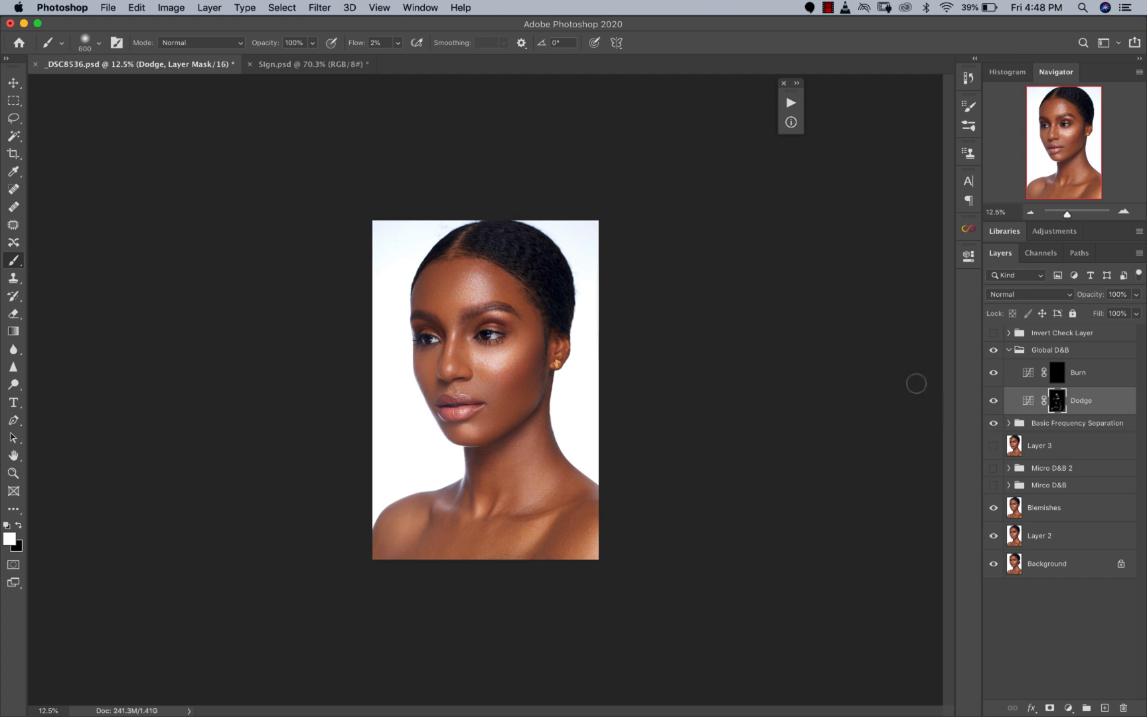
pyautogui.keyDown('super'); pyautogui.click(482, 394); pyautogui.keyUp('super')
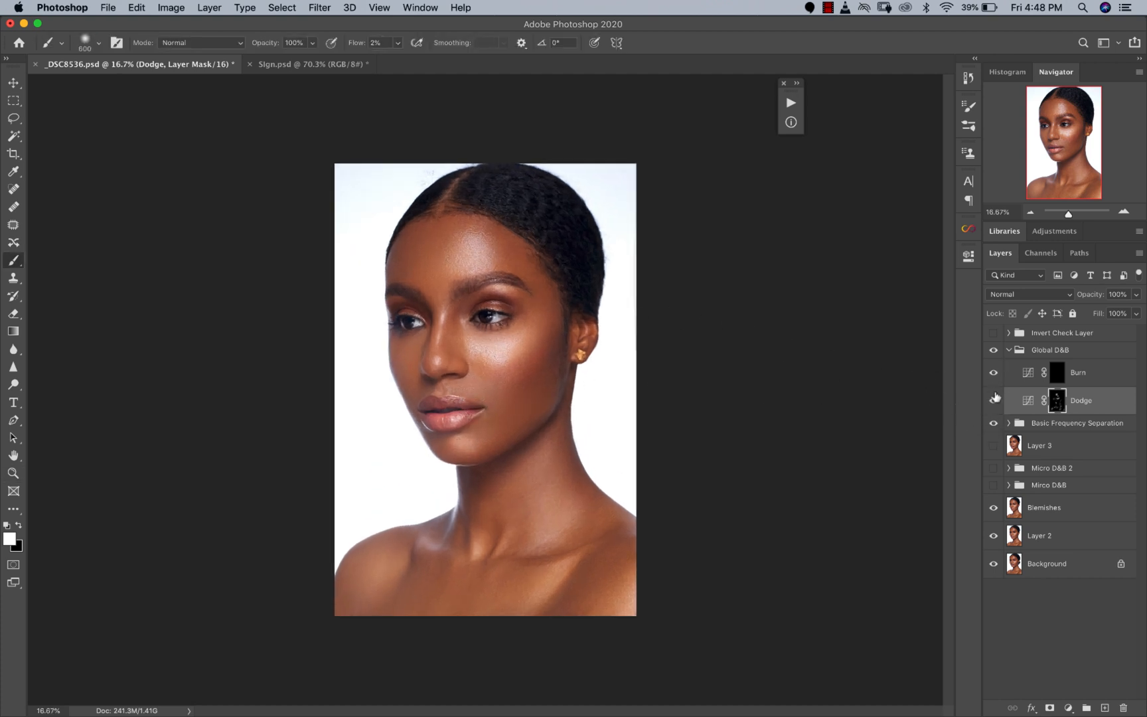
pyautogui.click(993, 400)
pyautogui.click(994, 406)
# Hide Basic Frequency Separation and paint white on the Burn mask to deepen the shadow along the near cheek
pyautogui.click(1068, 374)
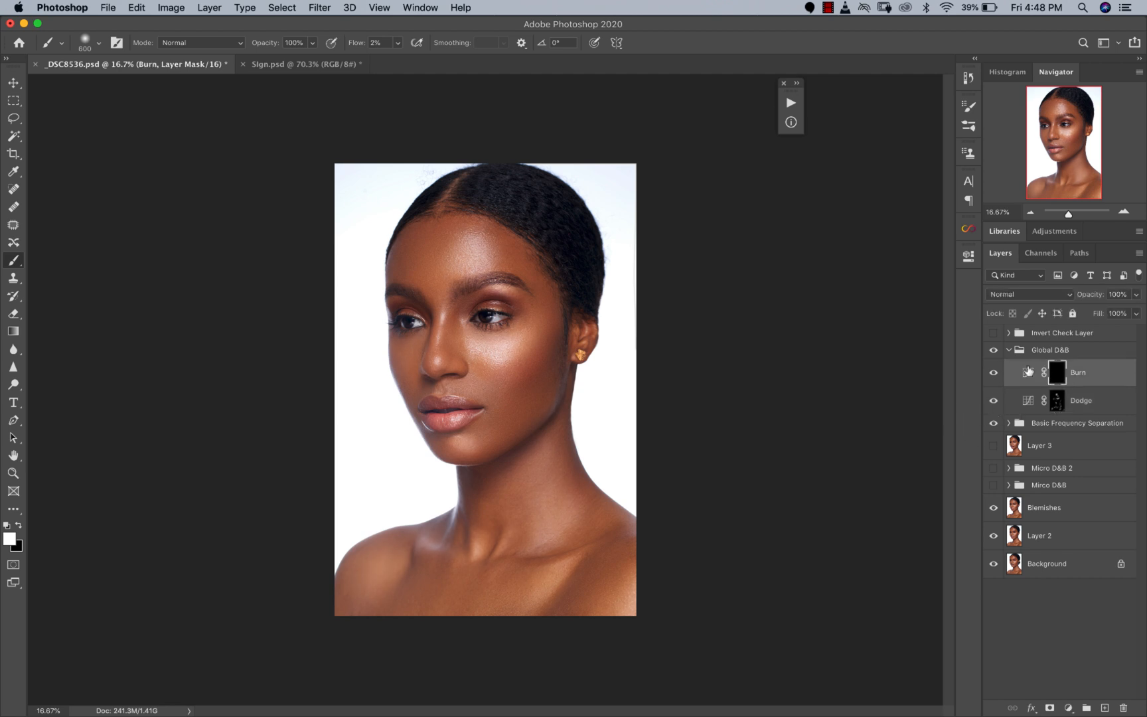
pyautogui.click(994, 423)
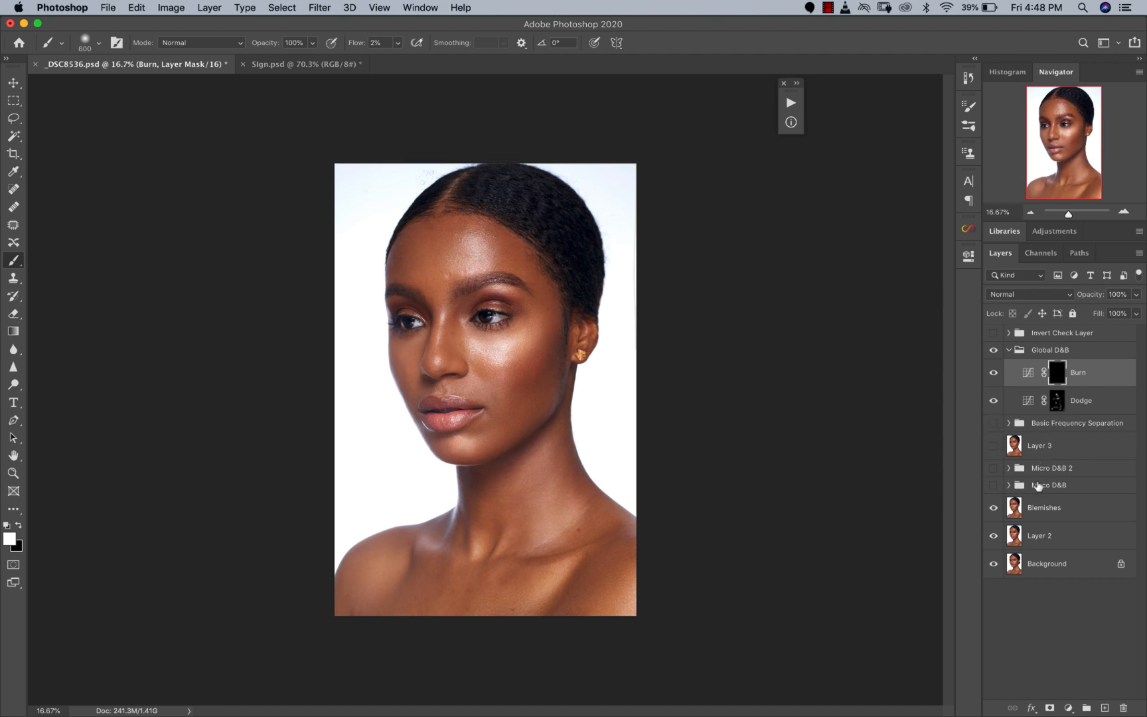
pyautogui.press(']')
pyautogui.press(']')
pyautogui.moveTo(544, 343); pyautogui.dragTo(520, 383)
pyautogui.press('[')
pyautogui.press('[')
pyautogui.press('[')
pyautogui.press('[')
pyautogui.press('[')
pyautogui.press('[')
# Burn the forehead on the Burn mask with a larger brush, reducing the size for the smaller facial shadows
pyautogui.press(']')
pyautogui.press(']')
pyautogui.press(']')
pyautogui.press(']')
pyautogui.press(']')
pyautogui.press(']')
pyautogui.press(']')
pyautogui.moveTo(462, 251)
pyautogui.mouseDown()
pyautogui.moveTo(406, 253)
pyautogui.moveTo(428, 242)
pyautogui.mouseUp()
pyautogui.press('[')
pyautogui.press('[')
pyautogui.press('[')
pyautogui.press('[')
pyautogui.press('[')
pyautogui.press('[')
pyautogui.press('[')
pyautogui.press('[')
pyautogui.press('[')
# Burn the shadows on the near shoulder and chest, adjusting the brush size up to 900 px
pyautogui.press(']')
pyautogui.press(']')
pyautogui.press(']')
pyautogui.press(']')
pyautogui.press(']')
pyautogui.press('[')
pyautogui.press('[')
pyautogui.press(']')
pyautogui.moveTo(621, 571)
pyautogui.mouseDown()
pyautogui.moveTo(577, 592)
pyautogui.moveTo(609, 569)
pyautogui.moveTo(616, 599)
pyautogui.moveTo(588, 608)
pyautogui.mouseUp()
pyautogui.press(']')
pyautogui.press(']')
pyautogui.press('[')
pyautogui.press('[')
pyautogui.press(']')
pyautogui.press(']')
pyautogui.press('[')
pyautogui.press('[')
pyautogui.press(']')
pyautogui.press(']')
pyautogui.press(']')
pyautogui.press(']')
pyautogui.press(']')
# Show Basic Frequency Separation again, compare Global D&B off and on, and keep the Burn layer at 100% opacity
pyautogui.click(993, 422)
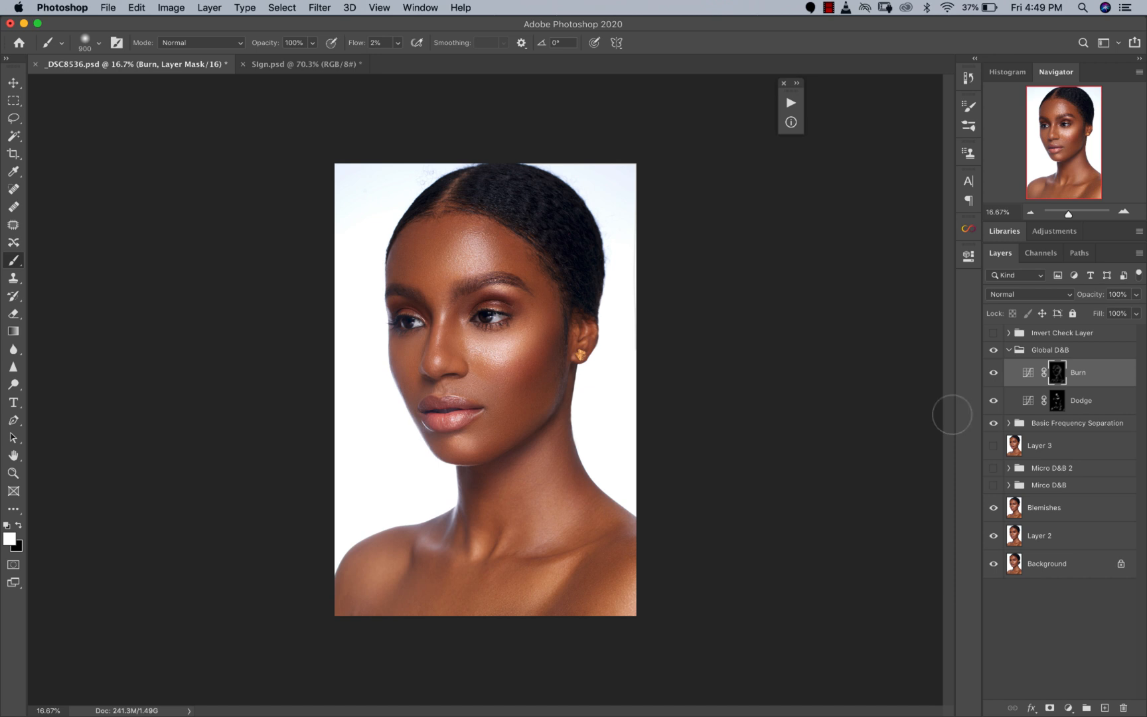
pyautogui.click(992, 350)
pyautogui.click(993, 349)
pyautogui.click(1136, 294)
pyautogui.moveTo(1136, 311)
pyautogui.mouseDown()
pyautogui.moveTo(1071, 312)
pyautogui.moveTo(1146, 311)
pyautogui.mouseUp()
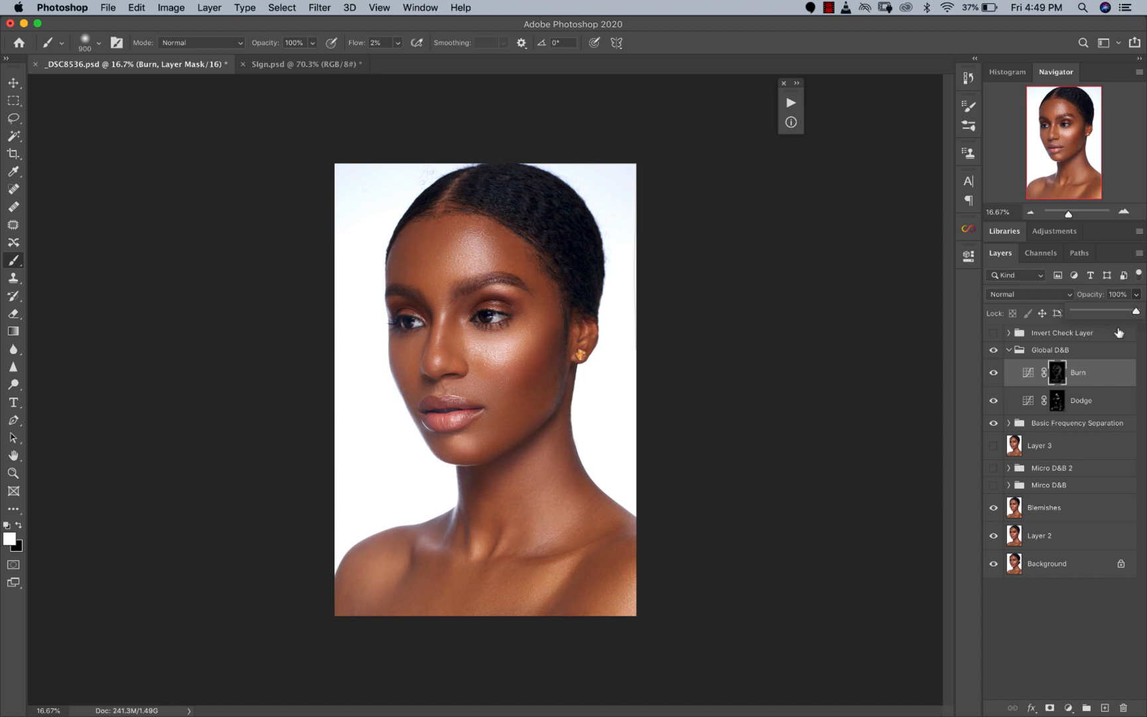
pyautogui.click(1079, 374)
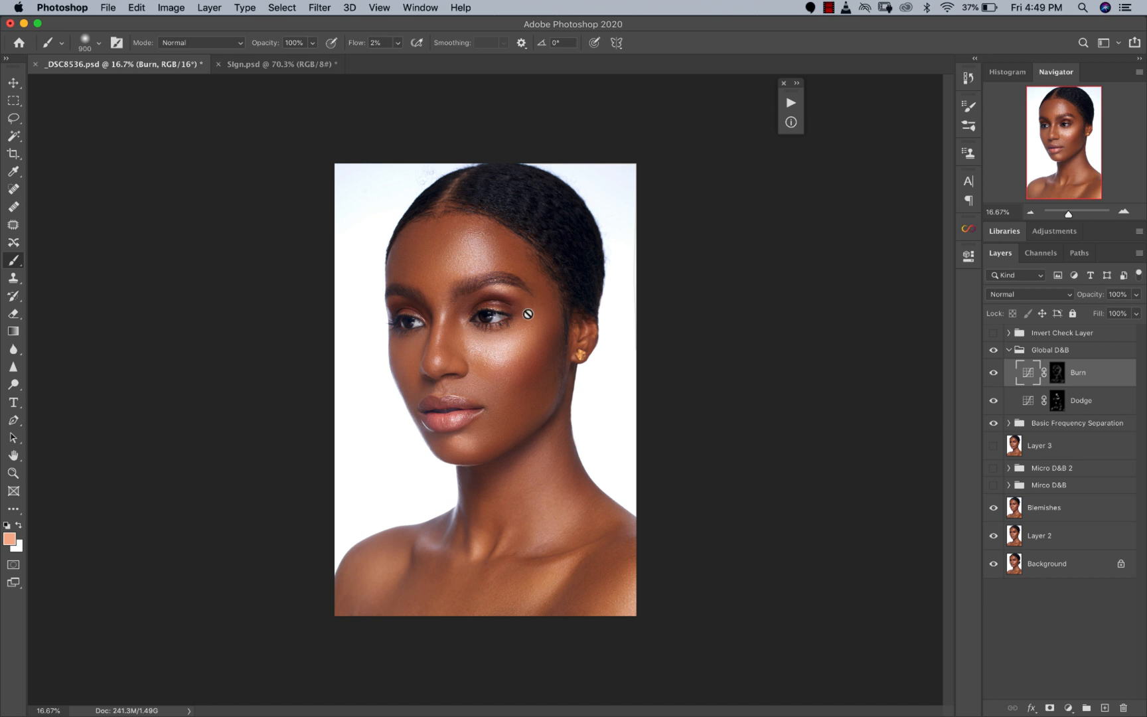
pyautogui.press('z')
pyautogui.click(479, 379)
pyautogui.keyDown('alt'); pyautogui.click(479, 385); pyautogui.keyUp('alt')
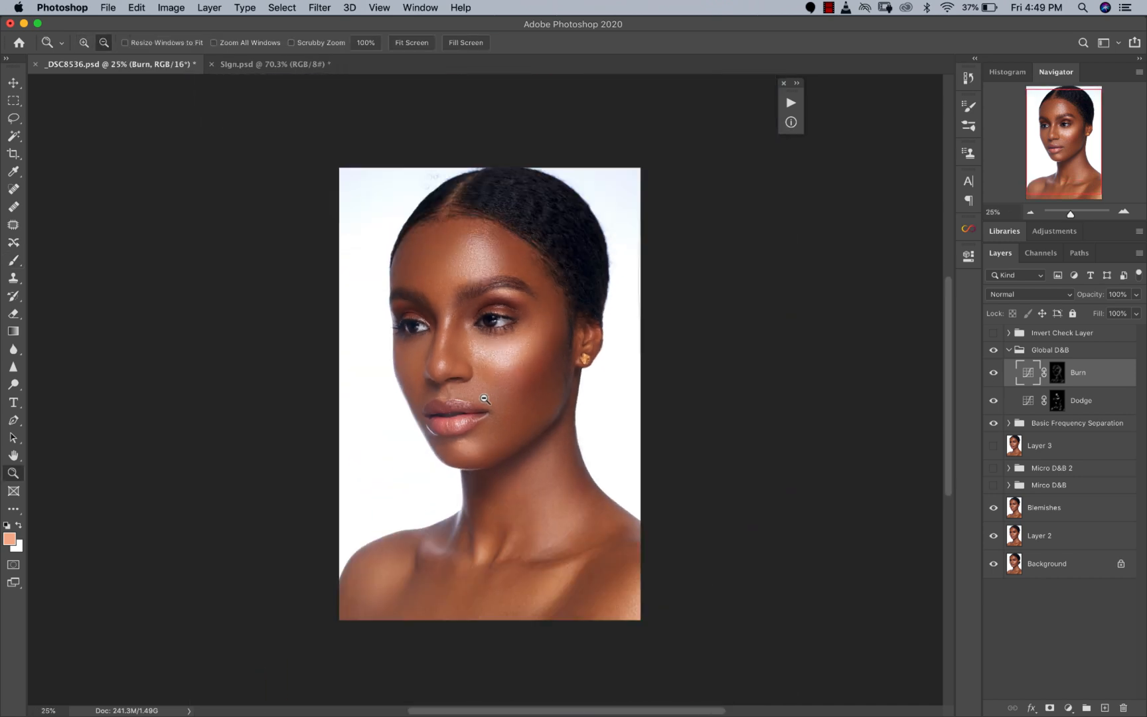
pyautogui.press('b')
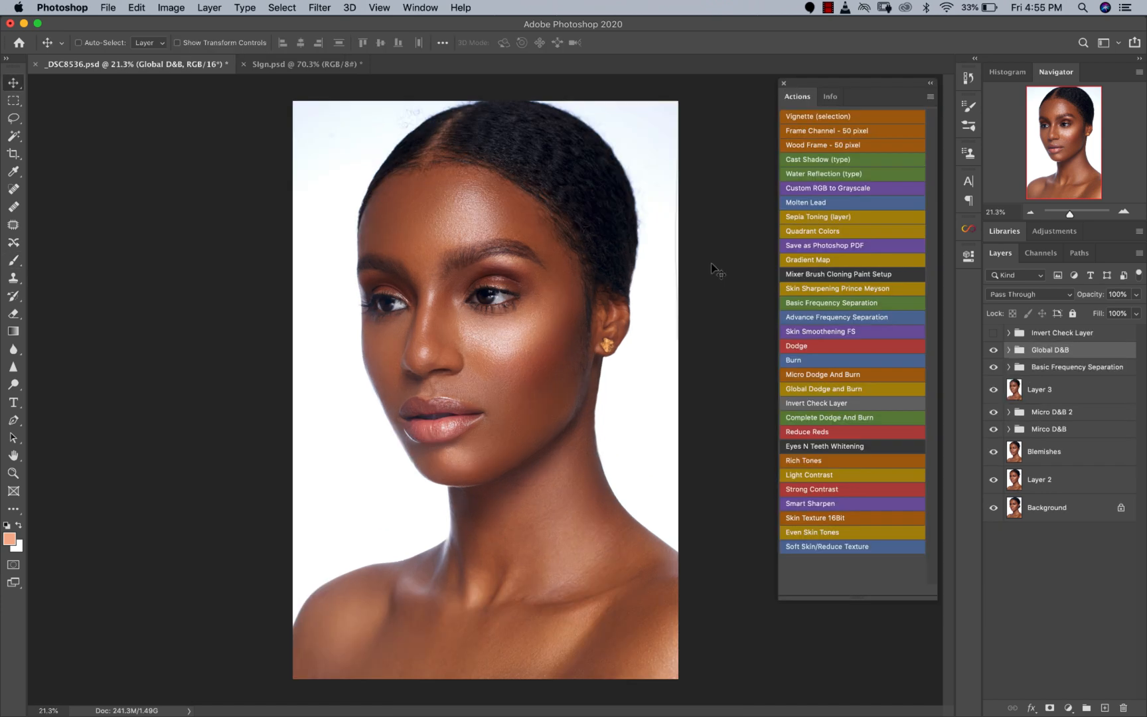
# Compare the portrait with the Global D&B group off and on, and against Layer 2 shown alone
pyautogui.click(993, 349)
pyautogui.click(993, 350)
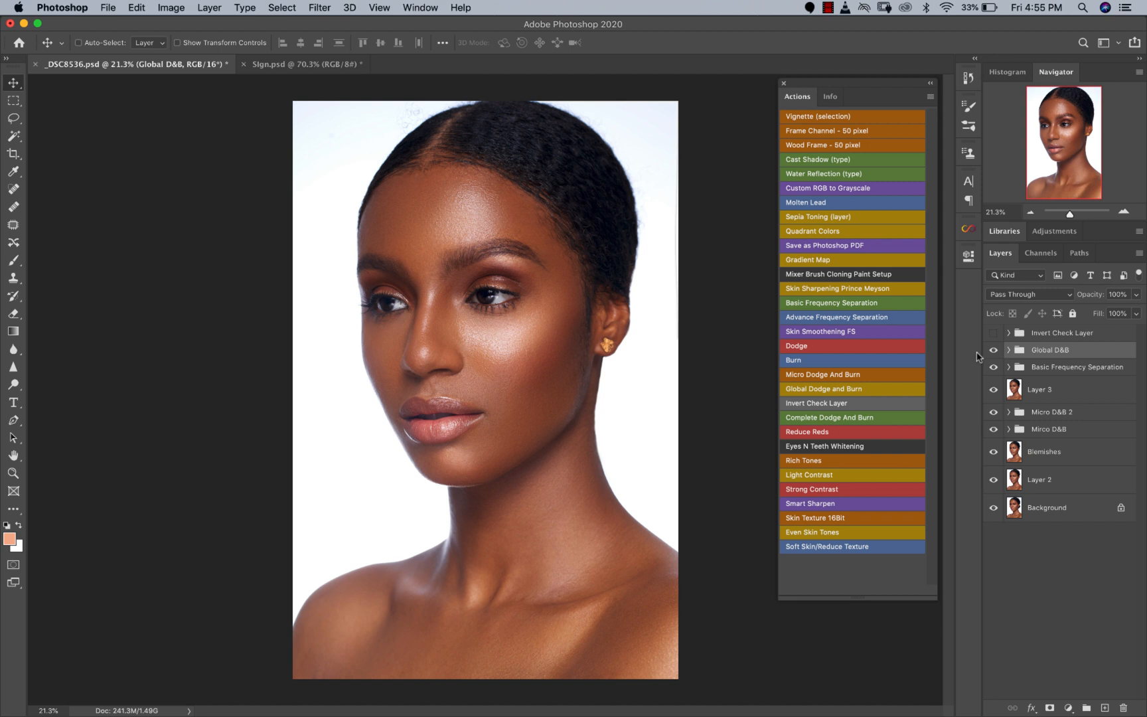
pyautogui.keyDown('alt'); pyautogui.click(994, 481); pyautogui.keyUp('alt')
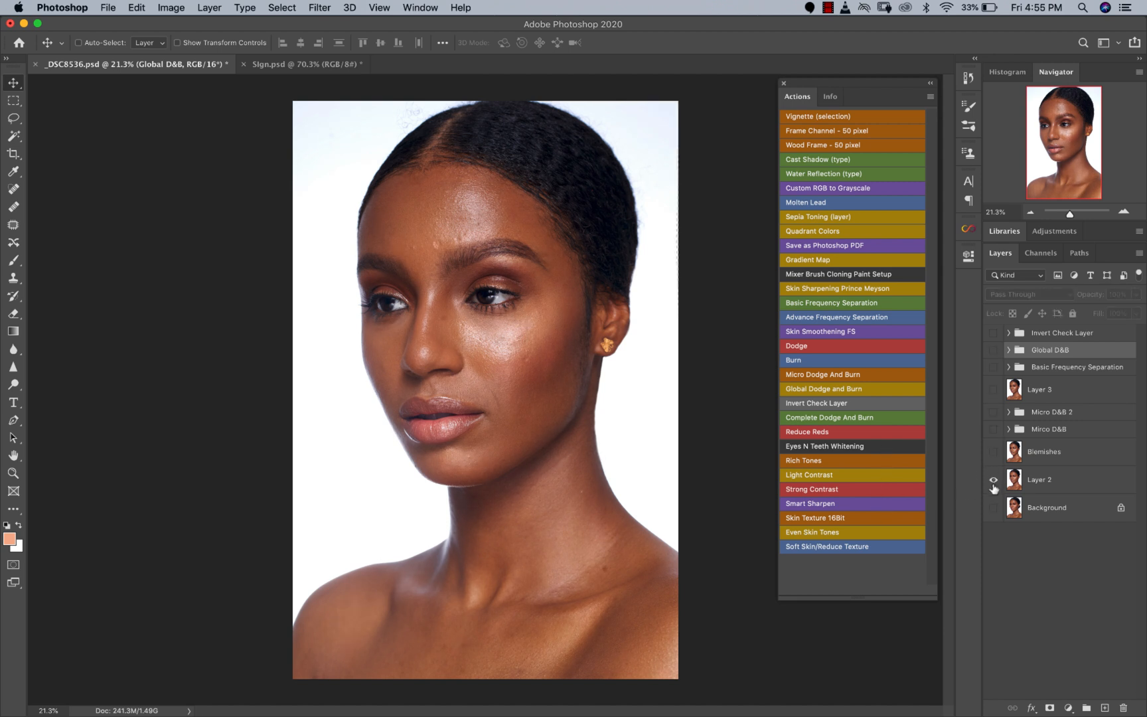
pyautogui.keyDown('alt'); pyautogui.click(994, 480); pyautogui.keyUp('alt')
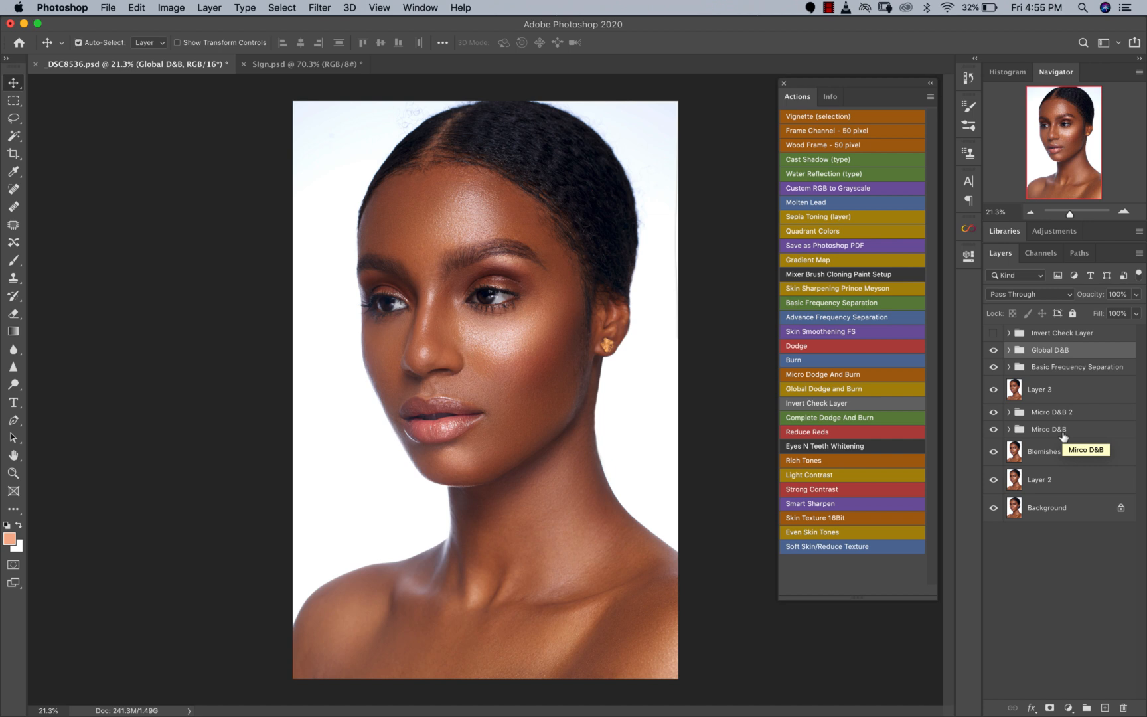
# Stamp all visible layers onto a new layer above Global D&B, and run the Soft Skin/Reduce Texture action with Unsharp Mask 100%, 9.7 px, threshold 8
pyautogui.press('super+alt+shift+e')
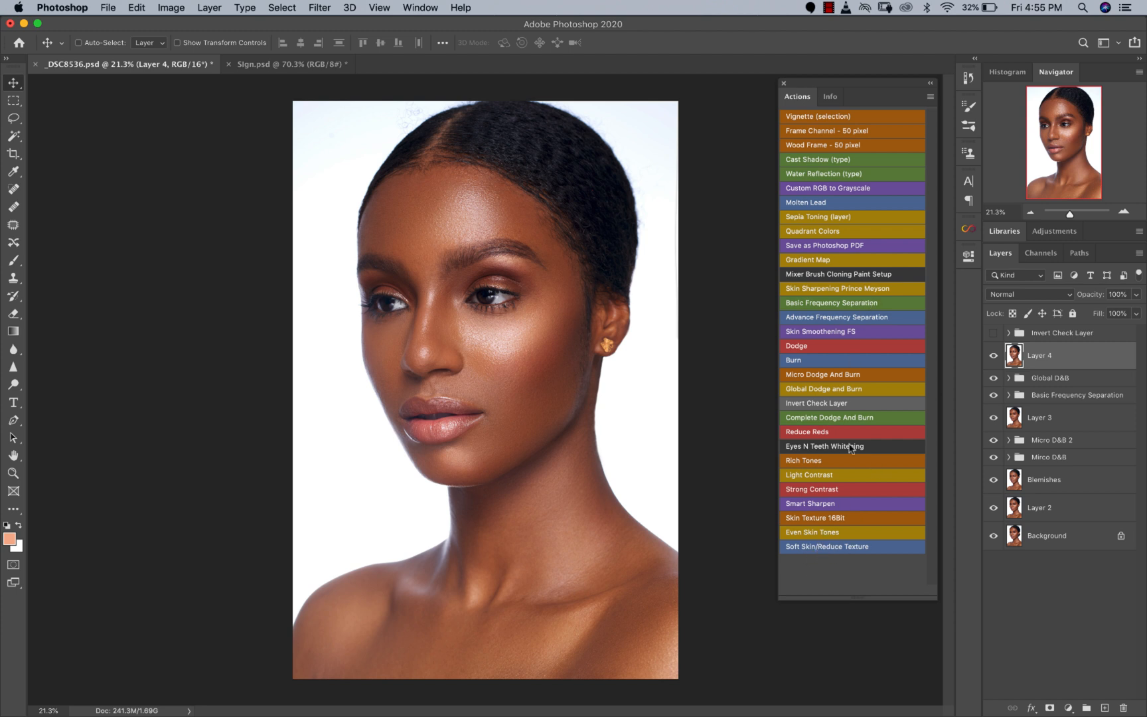
pyautogui.click(833, 548)
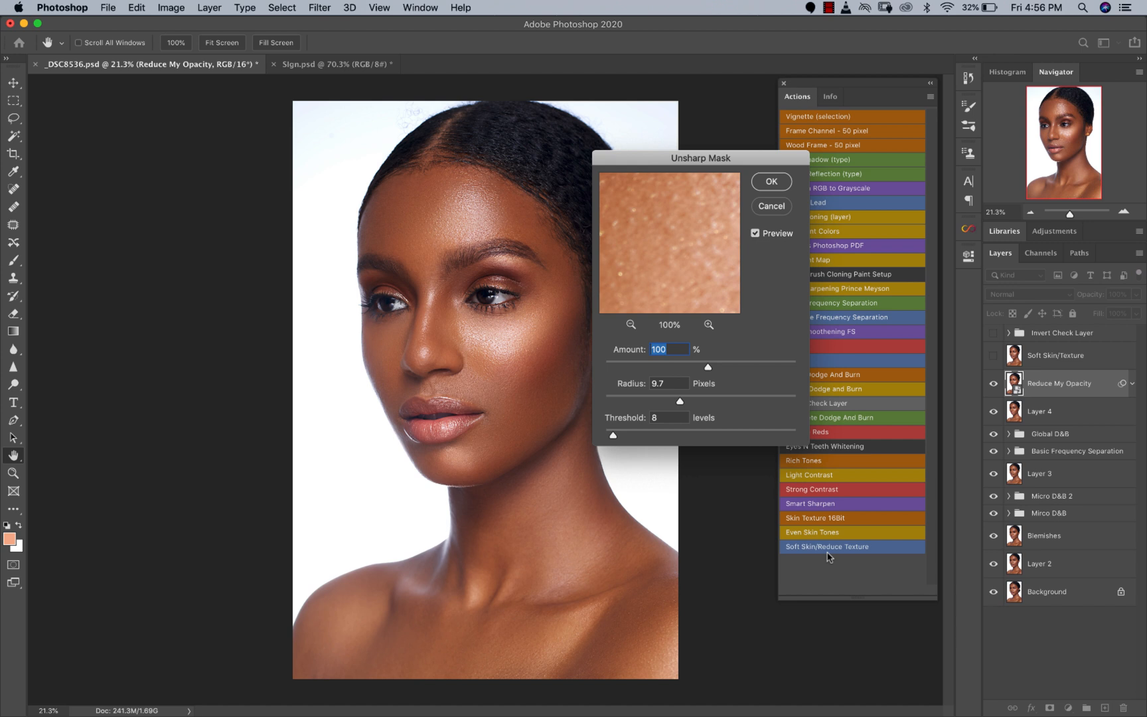
pyautogui.click(768, 188)
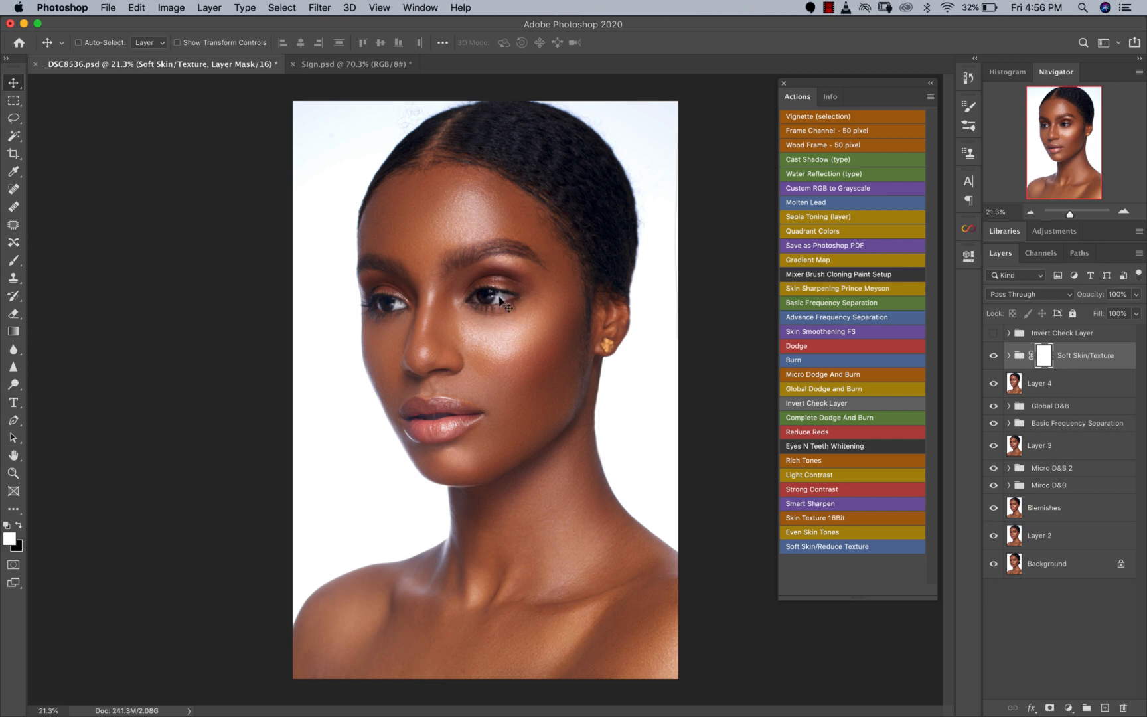
# Paint black at 100% flow over both eyes on the Soft Skin/Texture mask, using a smaller brush
pyautogui.click(13, 260)
pyautogui.click(19, 524)
pyautogui.click(397, 43)
pyautogui.moveTo(394, 62); pyautogui.dragTo(467, 62)
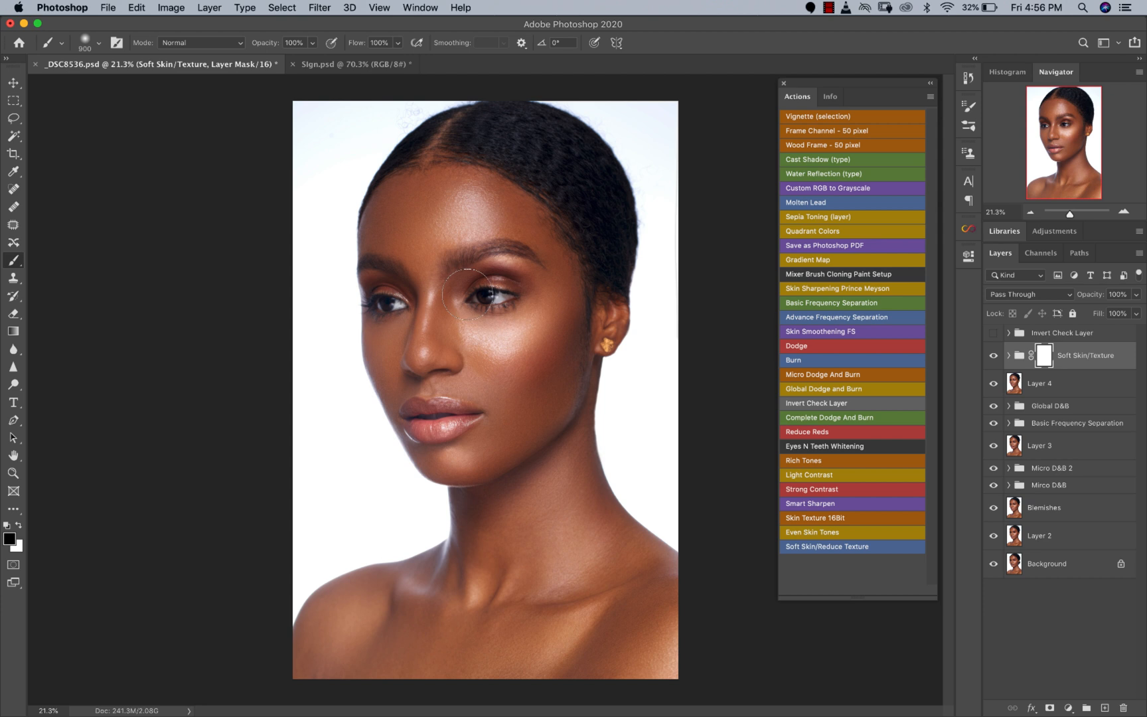
pyautogui.press('[')
pyautogui.press('[')
pyautogui.press('[')
pyautogui.press('[')
pyautogui.press('[')
pyautogui.press('[')
pyautogui.press('[')
pyautogui.moveTo(489, 290)
pyautogui.mouseDown()
pyautogui.moveTo(486, 302)
pyautogui.moveTo(508, 297)
pyautogui.mouseUp()
pyautogui.press('[')
pyautogui.press('[')
pyautogui.press('[')
pyautogui.moveTo(388, 296); pyautogui.dragTo(384, 306)
# Mask the hair and lips out of the Soft Skin/Texture effect with black, resizing the brush to suit each area
pyautogui.press(']')
pyautogui.press(']')
pyautogui.press('[')
pyautogui.press('[')
pyautogui.press(']')
pyautogui.press(']')
pyautogui.press(']')
pyautogui.press(']')
pyautogui.press(']')
pyautogui.moveTo(605, 258)
pyautogui.mouseDown()
pyautogui.moveTo(586, 231)
pyautogui.moveTo(599, 240)
pyautogui.mouseUp()
pyautogui.press('[')
pyautogui.press('[')
pyautogui.press('[')
pyautogui.press('[')
pyautogui.press(']')
pyautogui.press(']')
pyautogui.press(']')
pyautogui.press('[')
pyautogui.press('[')
pyautogui.press(']')
# Set the Soft Skin/Texture group's opacity to 50% and compare the portrait with the group off and on
pyautogui.press('z')
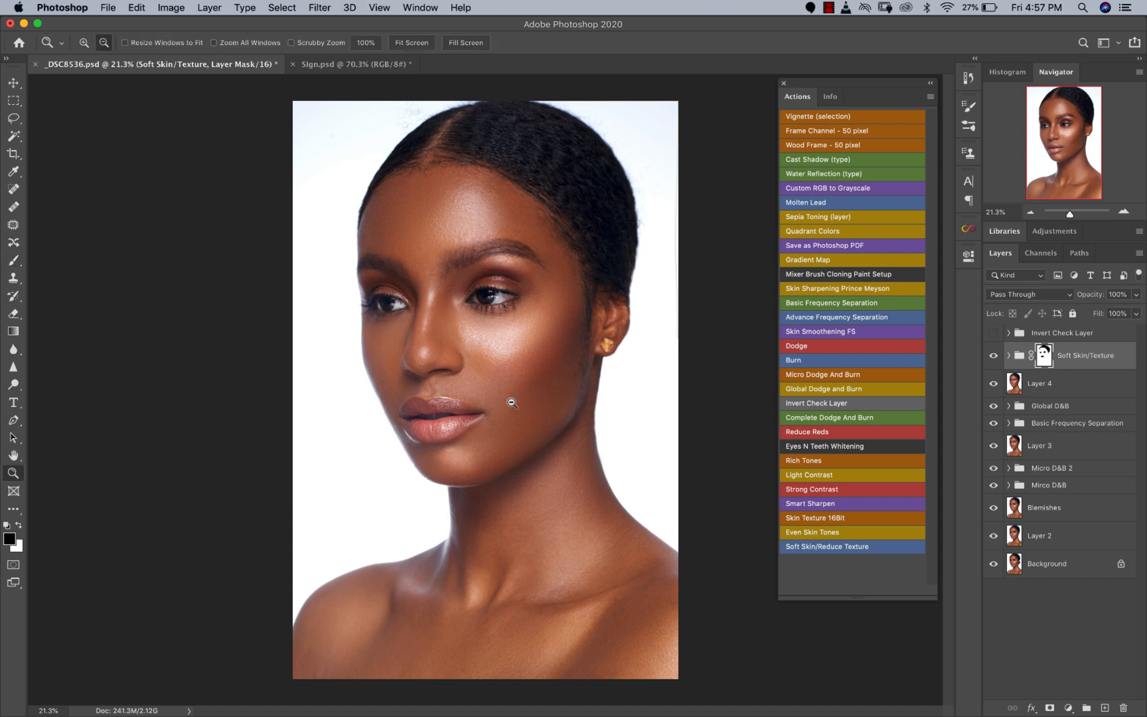
pyautogui.click(511, 403)
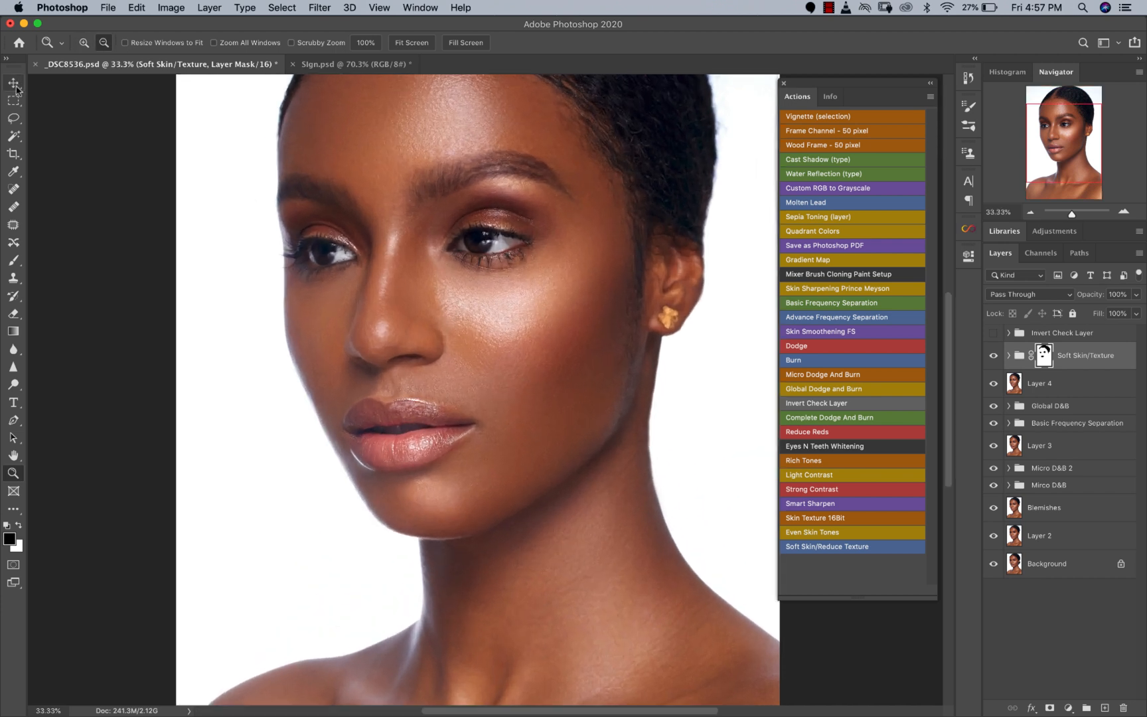
pyautogui.click(17, 87)
pyautogui.click(993, 357)
pyautogui.click(993, 357)
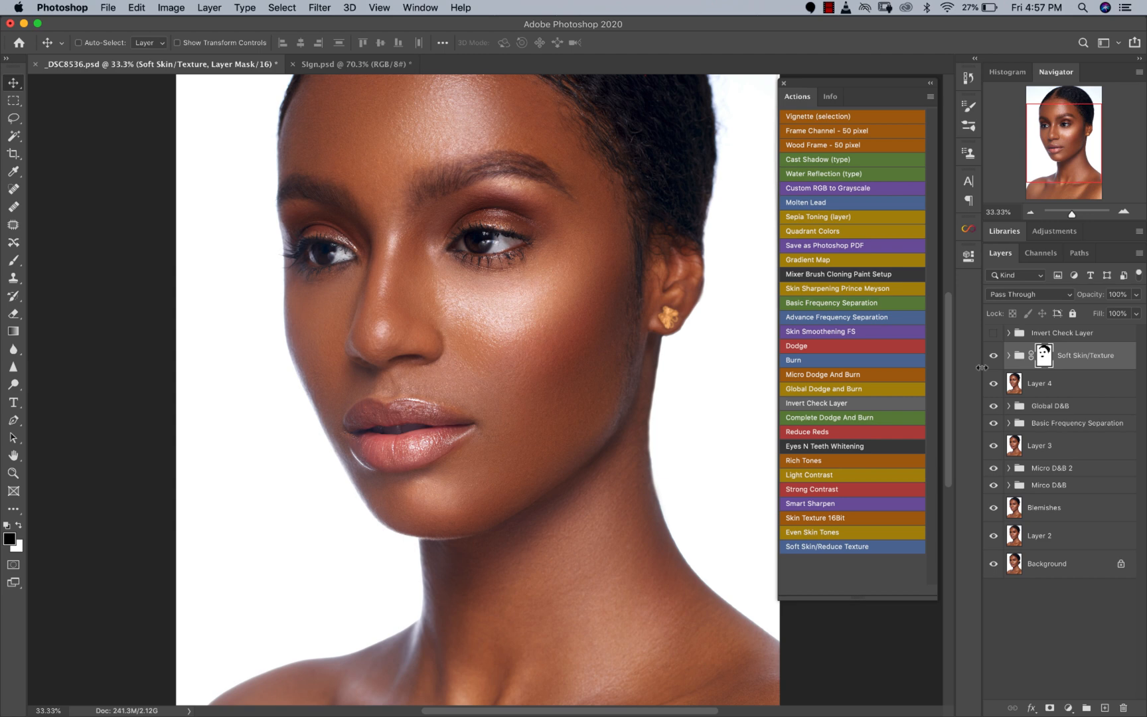
pyautogui.click(1135, 294)
pyautogui.moveTo(1136, 311); pyautogui.dragTo(1104, 314)
pyautogui.click(994, 359)
pyautogui.click(993, 359)
pyautogui.click(993, 359)
pyautogui.click(994, 358)
# Run the Light Contrast action on the portrait and set the resulting layer's opacity to 71%
pyautogui.press('z')
pyautogui.keyDown('alt'); pyautogui.click(535, 379); pyautogui.keyUp('alt')
pyautogui.keyDown('alt'); pyautogui.click(525, 396); pyautogui.keyUp('alt')
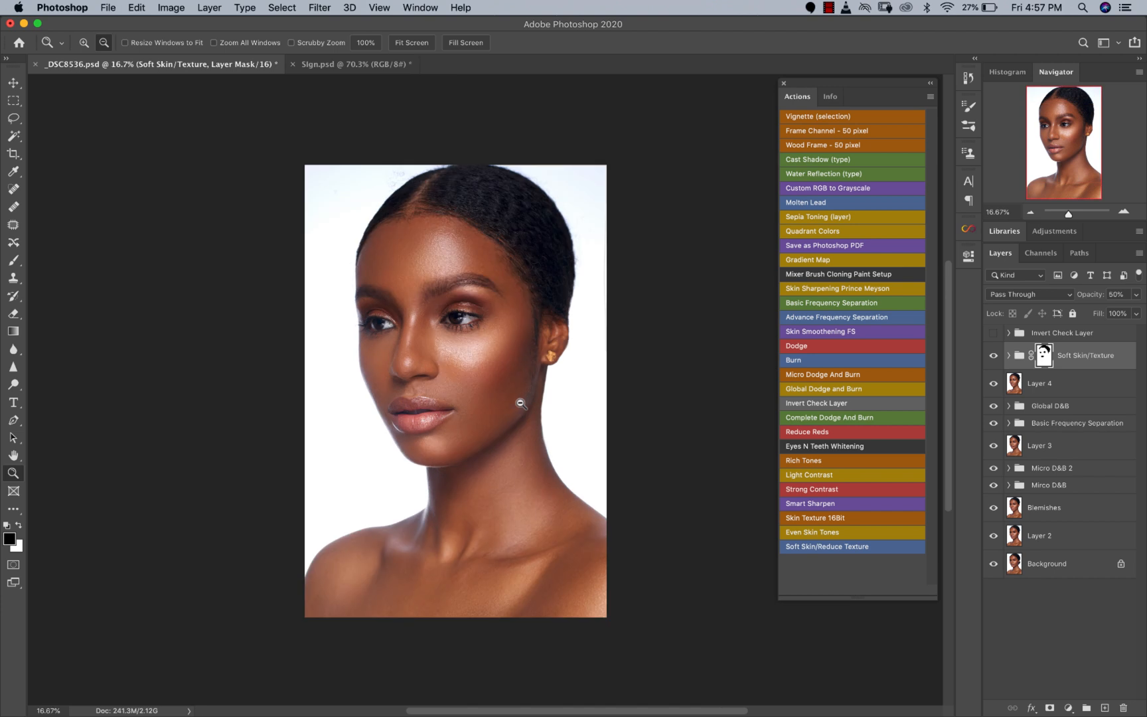
pyautogui.keyDown('alt'); pyautogui.click(490, 435); pyautogui.keyUp('alt')
pyautogui.press('v')
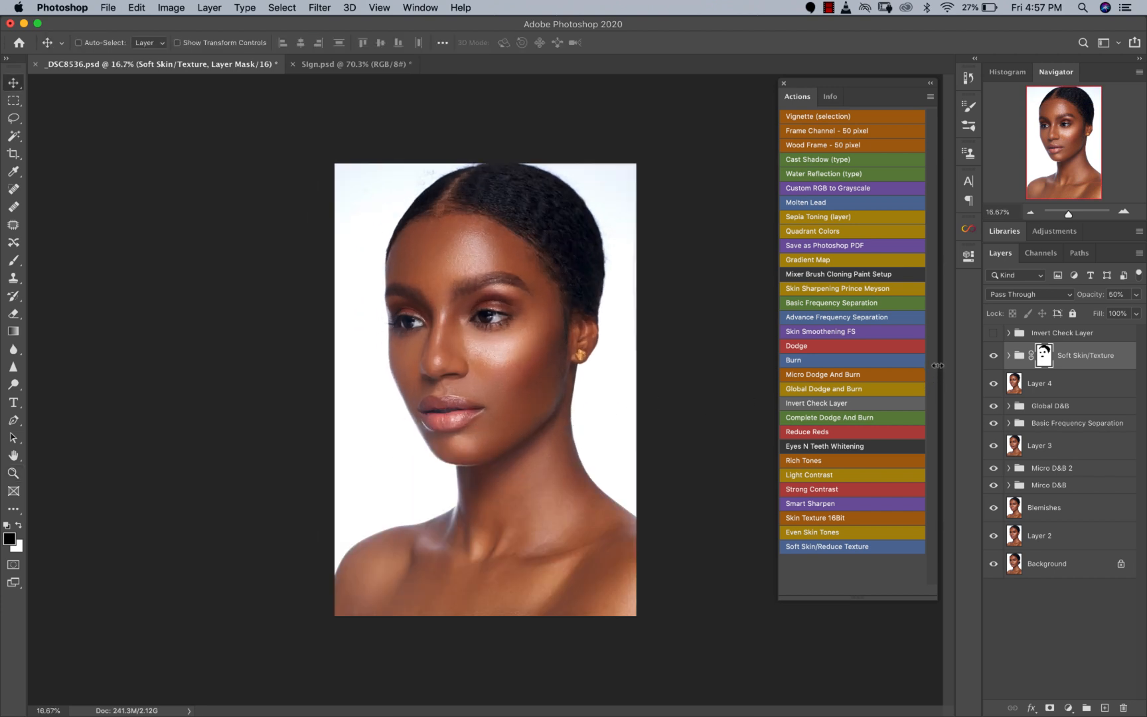
pyautogui.click(797, 476)
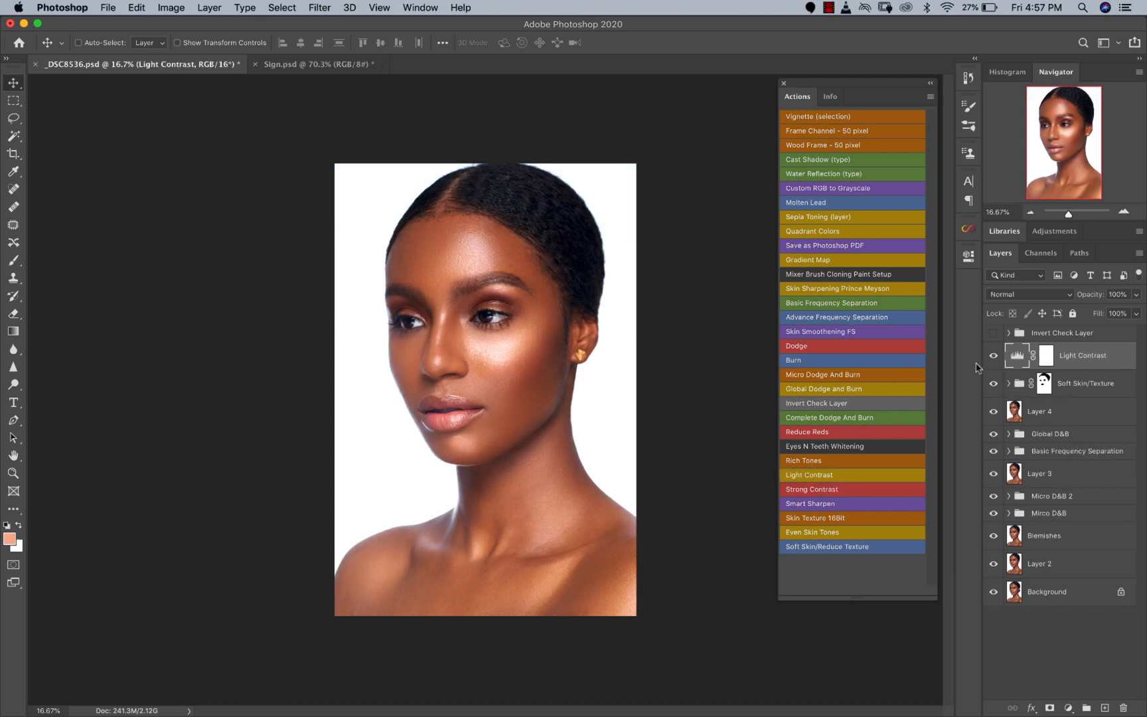
pyautogui.click(1136, 294)
pyautogui.moveTo(1133, 312); pyautogui.dragTo(1118, 312)
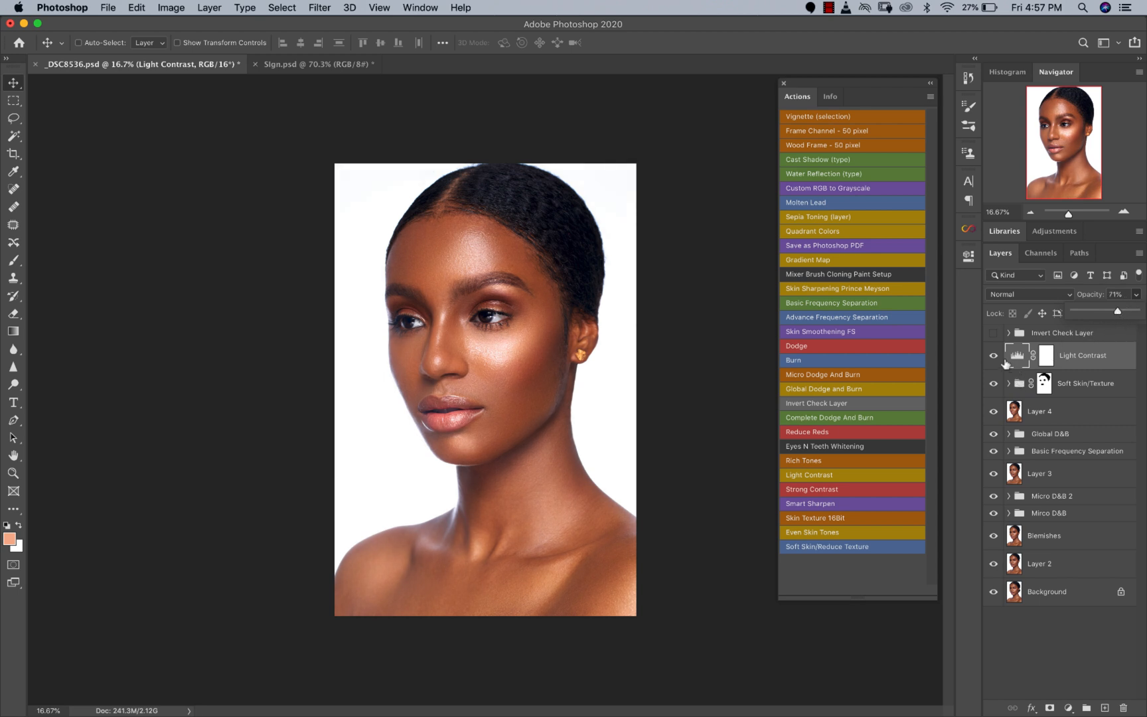
# Raise the black input level of the Light Contrast layer slightly, and compare the portrait with the layer off and on
pyautogui.doubleClick(1006, 359)
pyautogui.click(1097, 383)
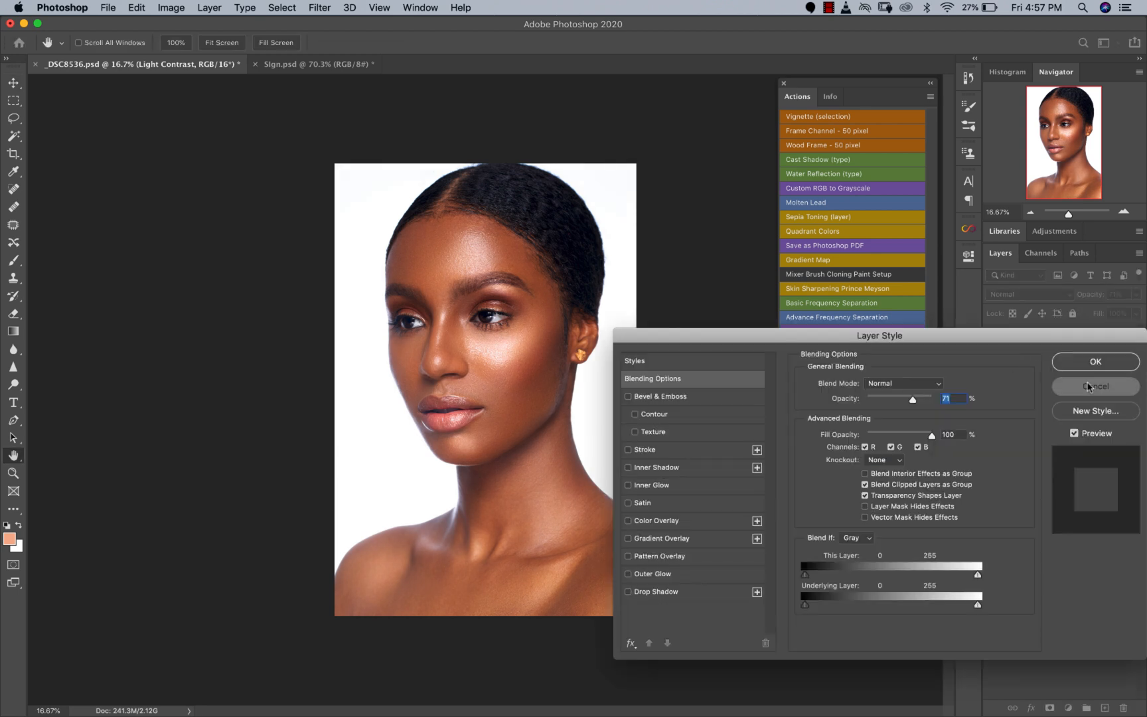
pyautogui.doubleClick(1019, 365)
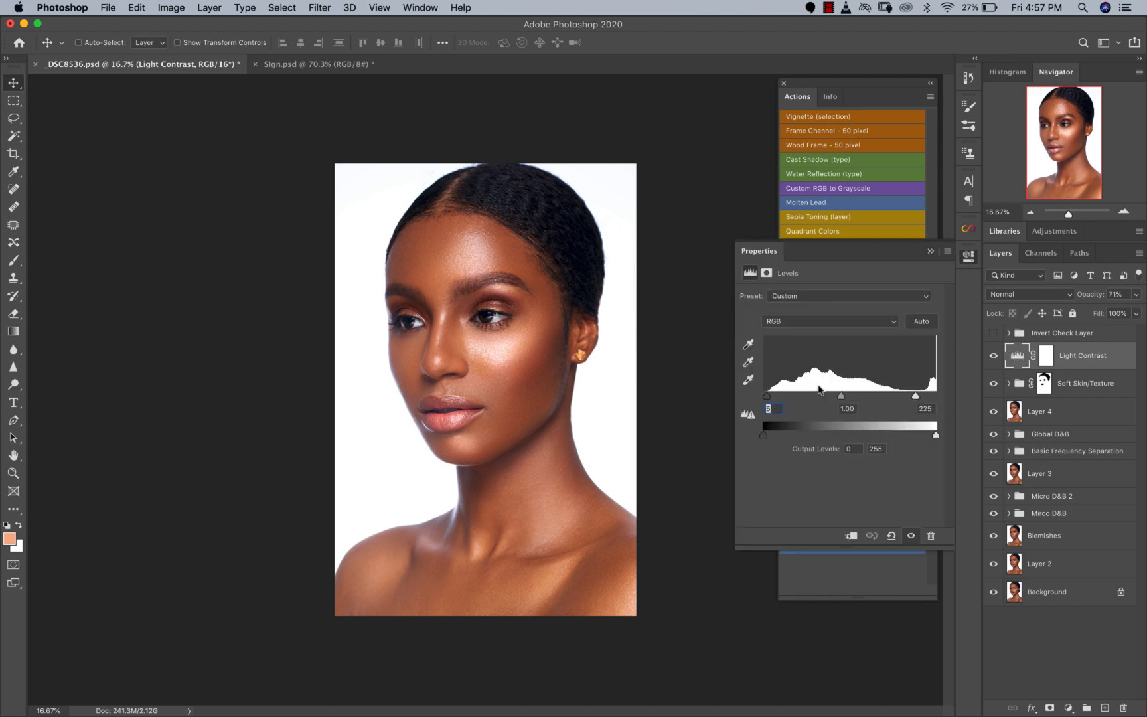
pyautogui.moveTo(766, 396); pyautogui.dragTo(770, 396)
pyautogui.click(930, 251)
pyautogui.click(994, 355)
pyautogui.click(994, 355)
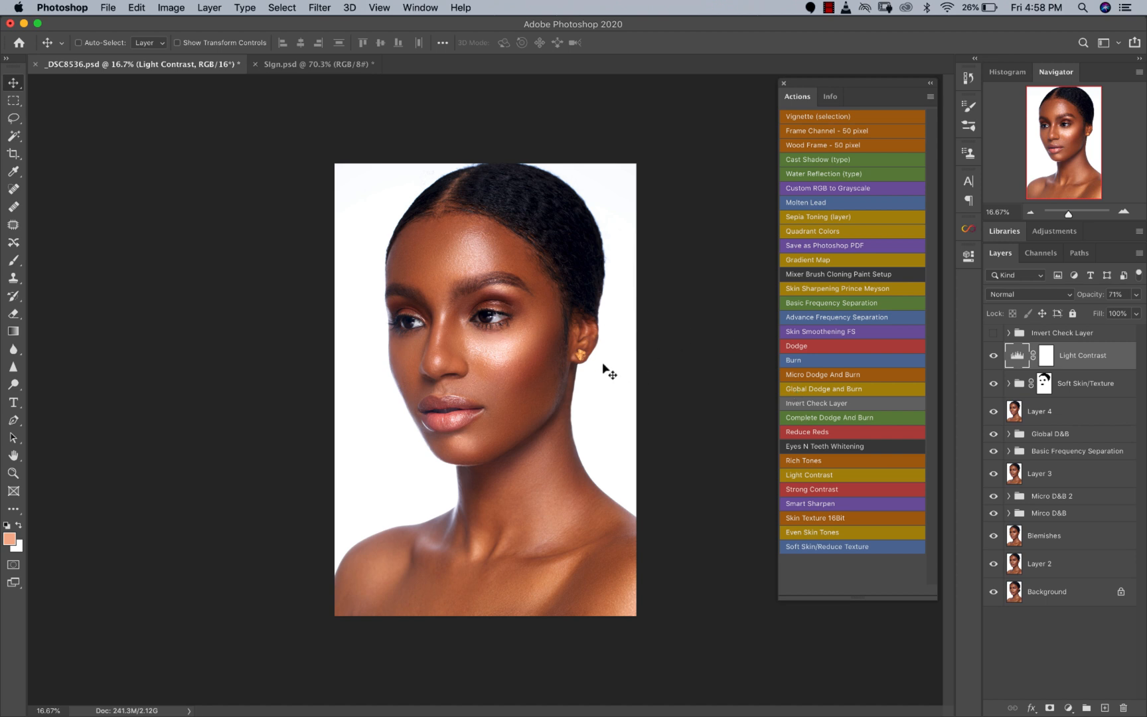
# Examine the face up close, review the blend modes for Light Contrast and keep it at Normal
pyautogui.keyDown('super'); pyautogui.click(543, 398); pyautogui.keyUp('super')
pyautogui.scroll(-1, 573, 400)
pyautogui.scroll(-1, 571, 402)
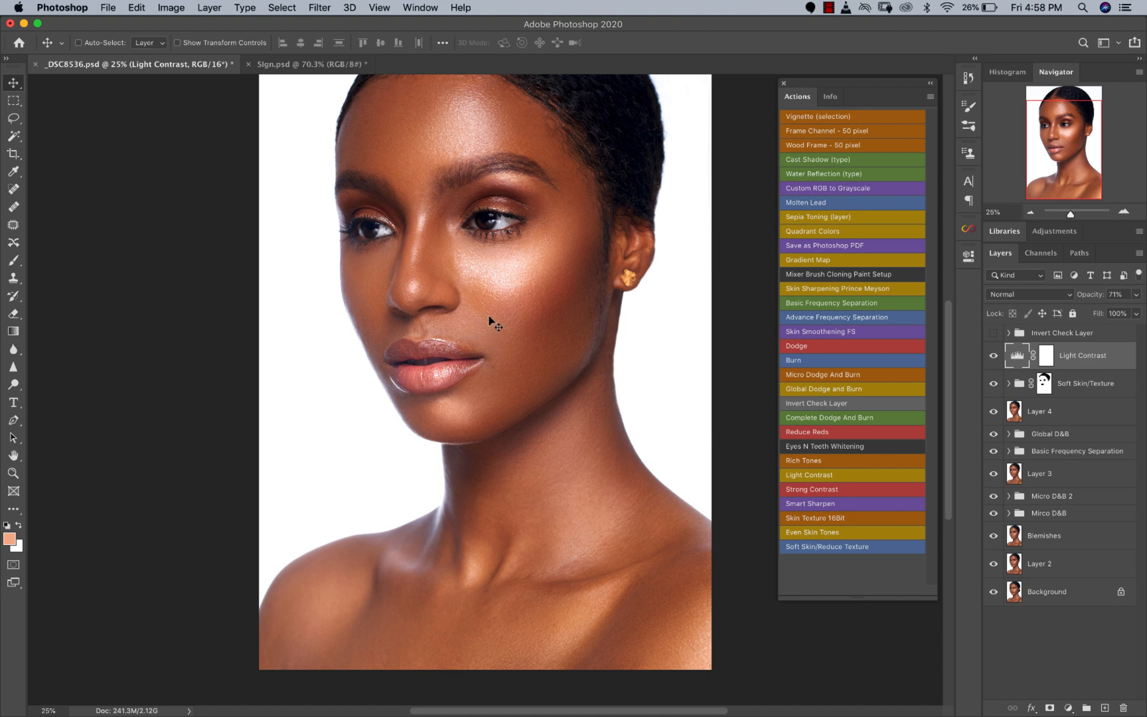
pyautogui.click(1010, 294)
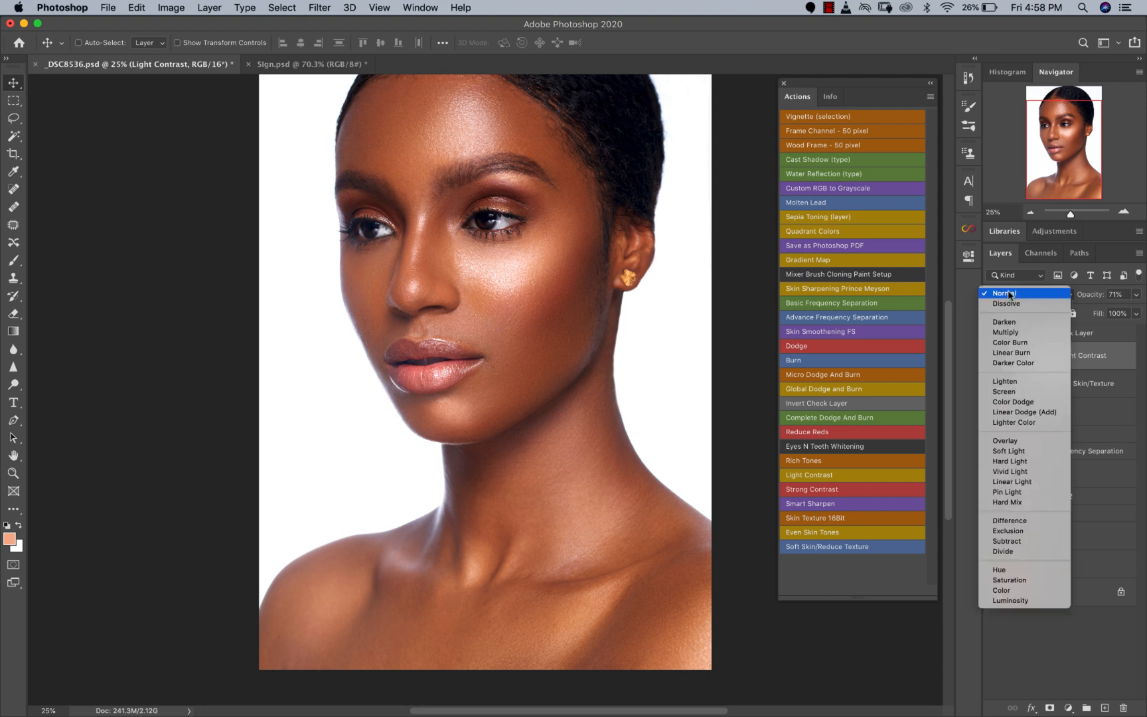
pyautogui.click(1010, 294)
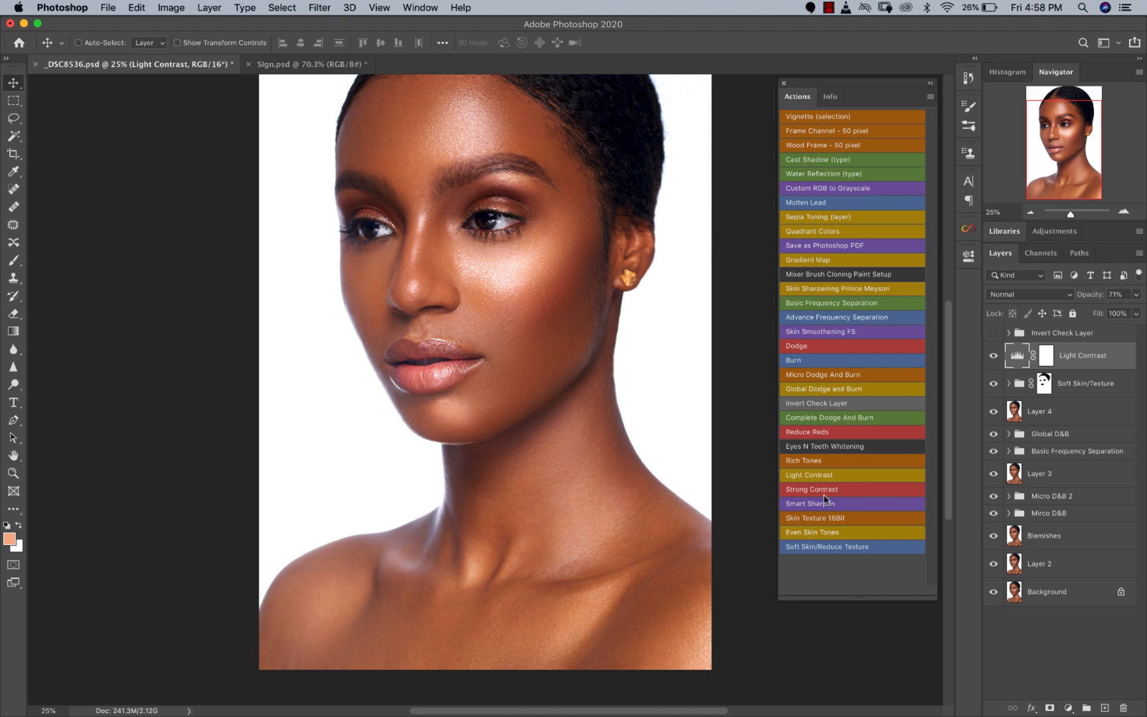
# Run the Even Skin Tones action, sampling its three gradient stops from the cheek highlight, the mid-tone beside the eye and the shadow near the ear
pyautogui.click(811, 534)
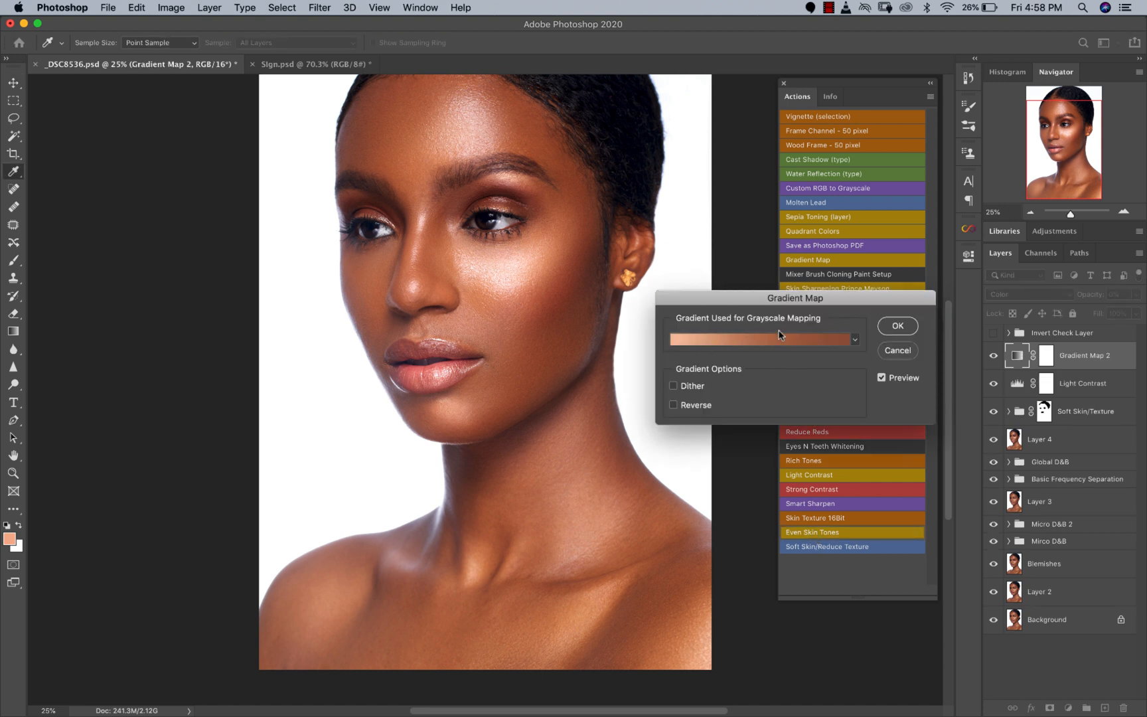
pyautogui.click(735, 340)
pyautogui.click(863, 568)
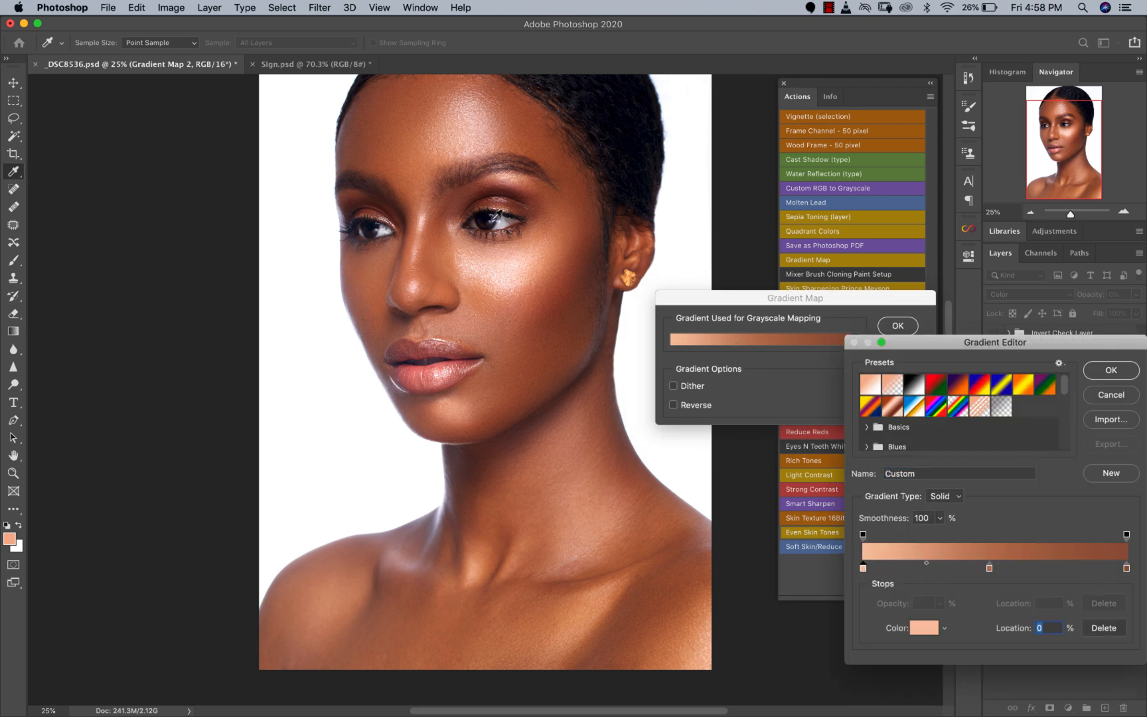
pyautogui.click(509, 281)
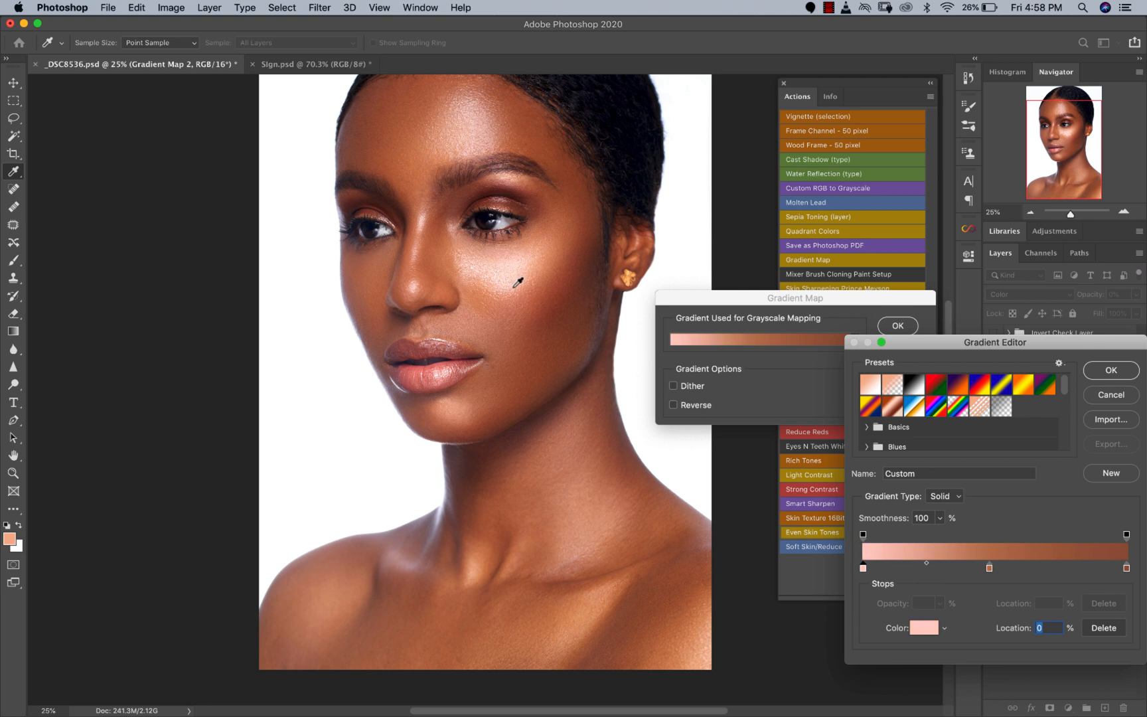
pyautogui.click(989, 568)
pyautogui.click(573, 234)
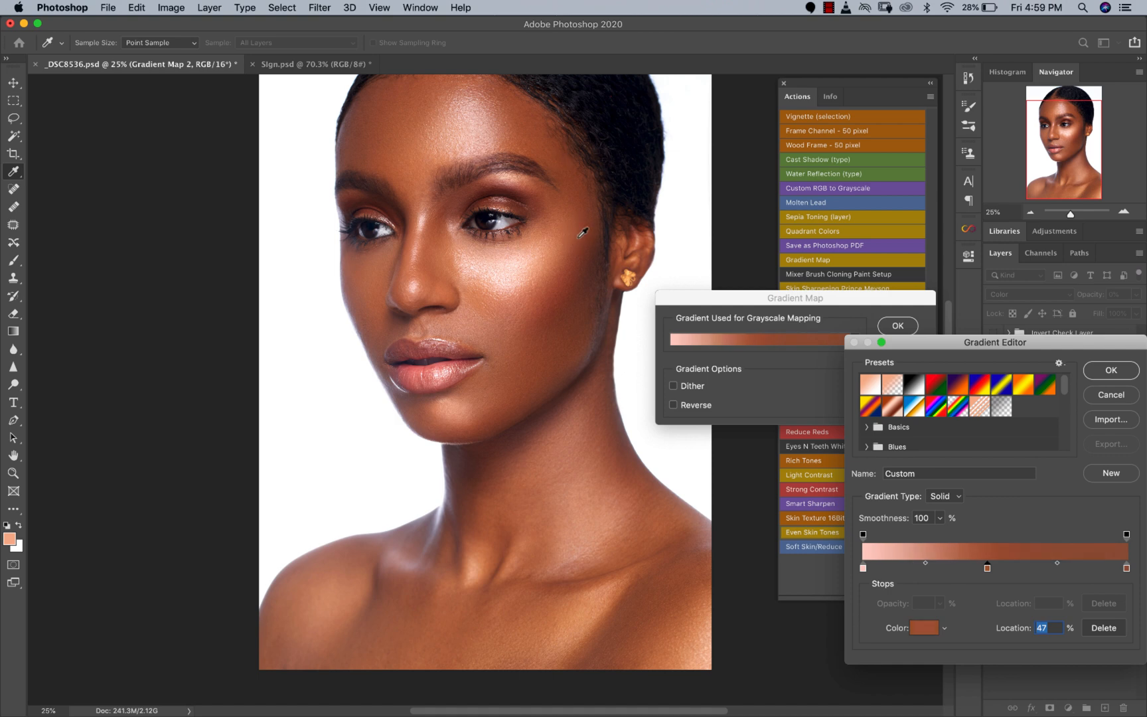
pyautogui.click(1126, 569)
pyautogui.click(588, 247)
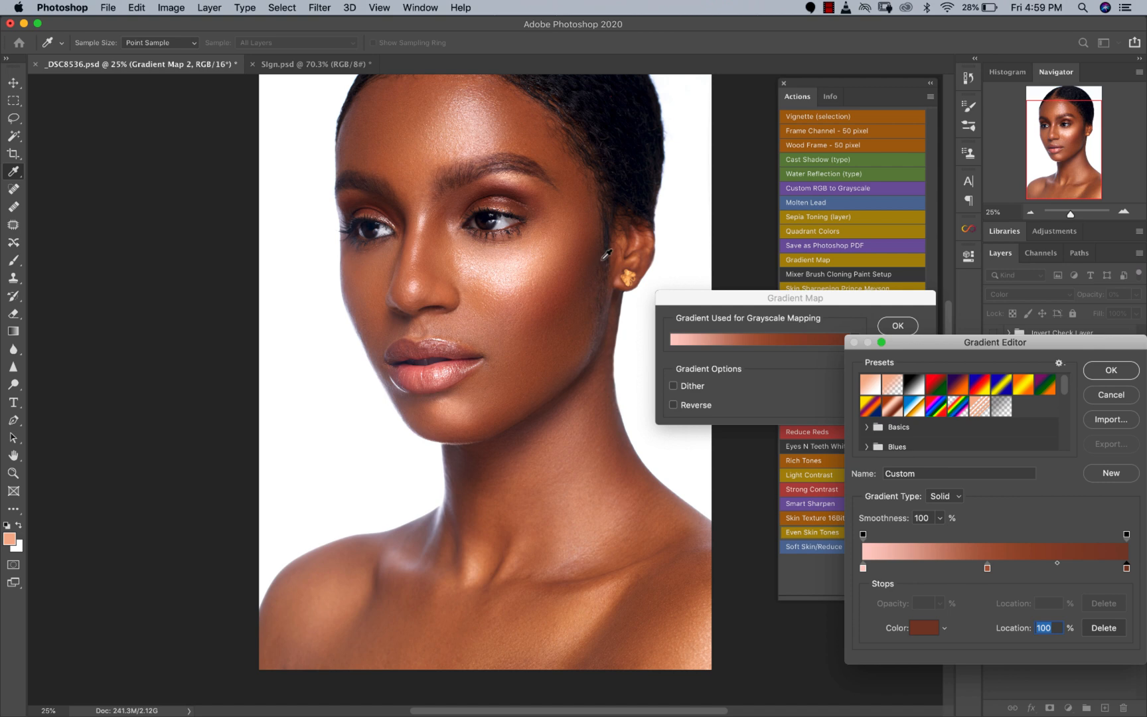
pyautogui.click(1098, 372)
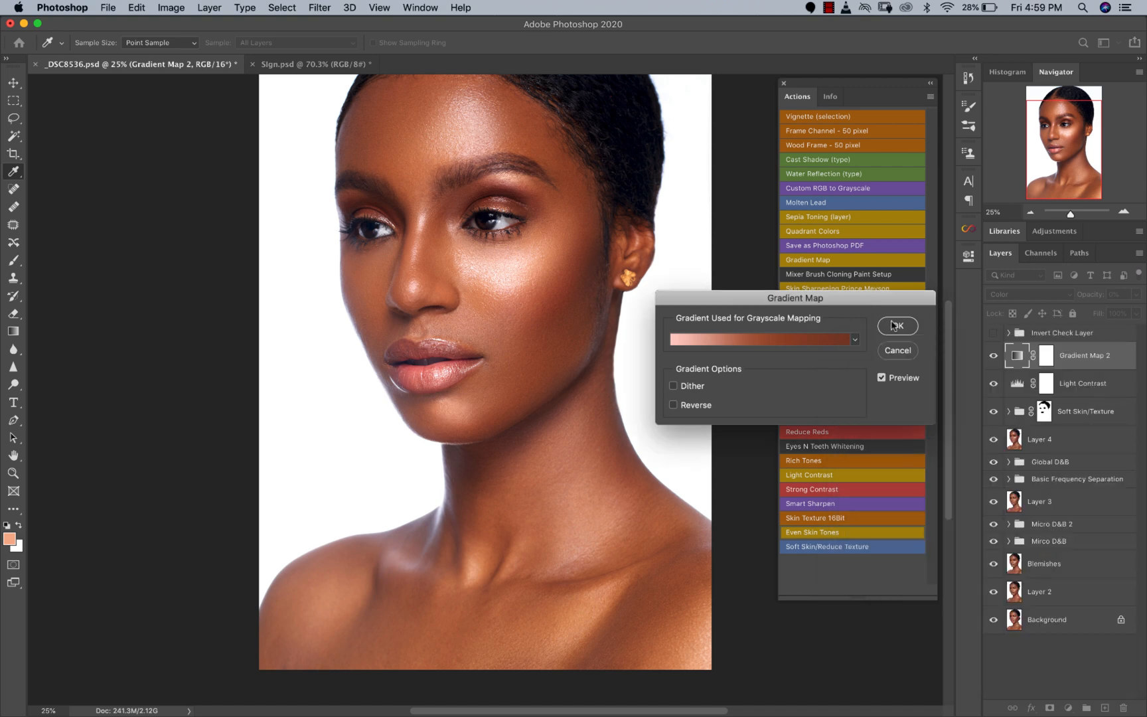
pyautogui.click(898, 335)
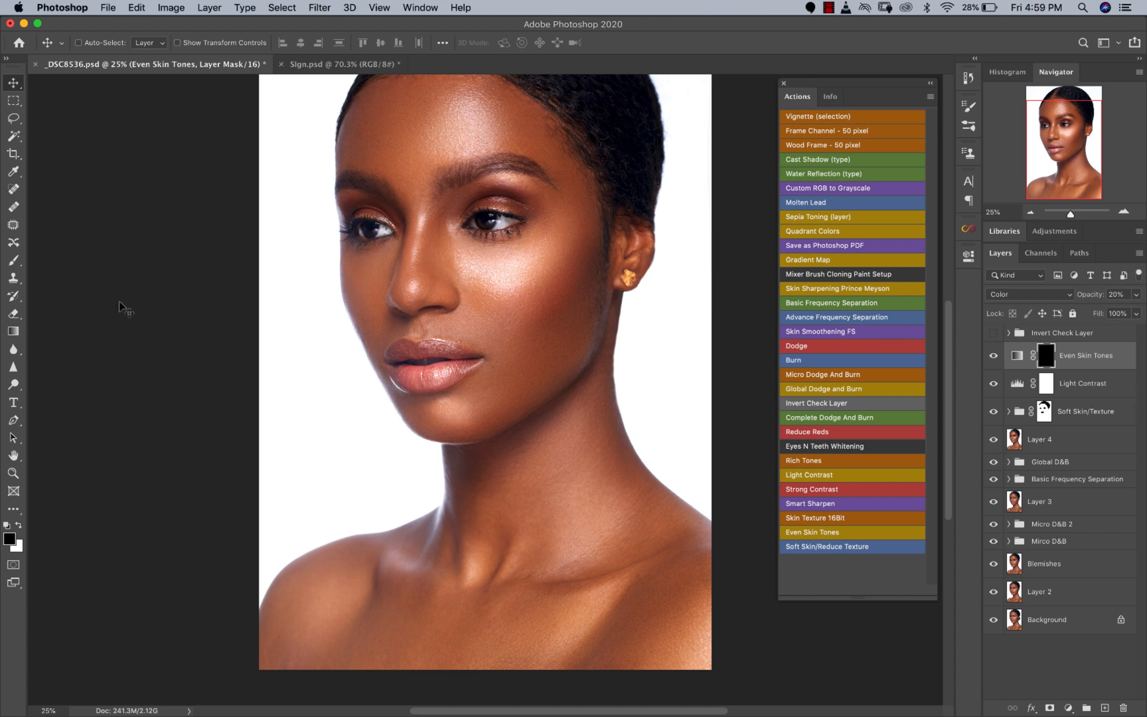
# Paint white with a larger brush over the cheeks and forehead on the Even Skin Tones mask
pyautogui.click(13, 260)
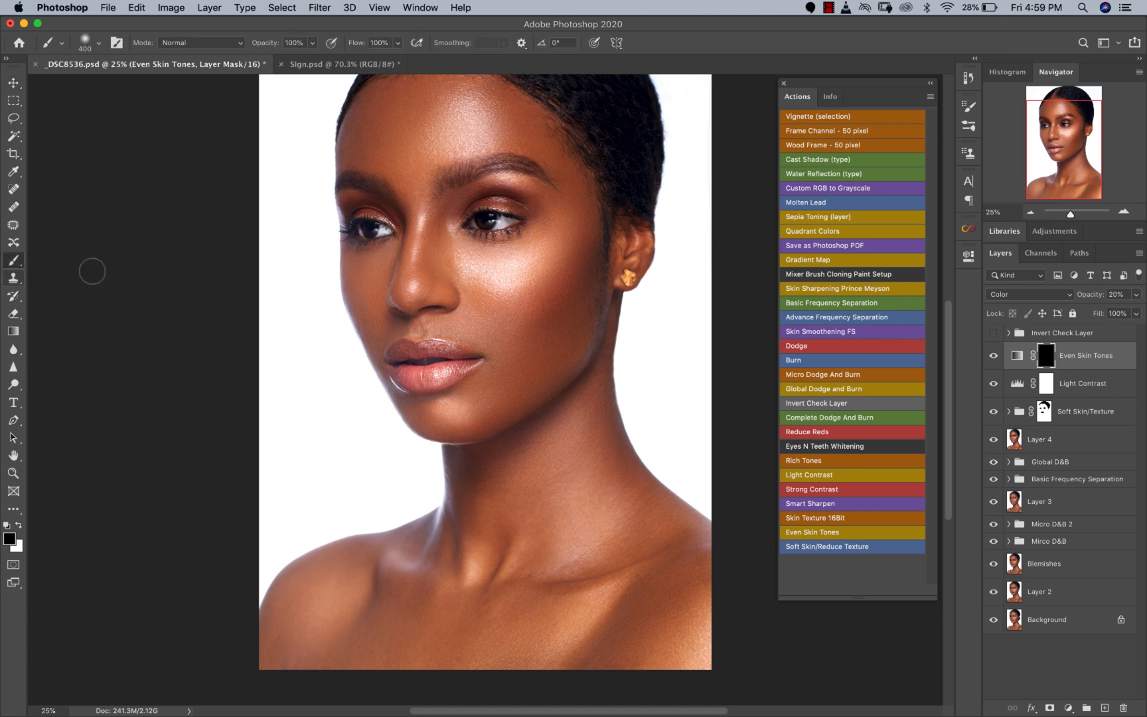
pyautogui.press('x')
pyautogui.press(']')
pyautogui.press(']')
pyautogui.press(']')
pyautogui.press(']')
pyautogui.press(']')
pyautogui.press(']')
pyautogui.moveTo(528, 301)
pyautogui.mouseDown()
pyautogui.moveTo(427, 285)
pyautogui.moveTo(495, 297)
pyautogui.moveTo(531, 331)
pyautogui.moveTo(538, 365)
pyautogui.moveTo(480, 419)
pyautogui.moveTo(523, 372)
pyautogui.mouseUp()
pyautogui.moveTo(505, 266)
pyautogui.mouseDown()
pyautogui.moveTo(584, 197)
pyautogui.moveTo(417, 109)
pyautogui.moveTo(400, 118)
pyautogui.moveTo(465, 140)
pyautogui.mouseUp()
# Extend the white painting on the Even Skin Tones mask over the neck, shoulder and chest with a resized brush
pyautogui.press('[')
pyautogui.press('[')
pyautogui.press('[')
pyautogui.press('[')
pyautogui.press('[')
pyautogui.press('[')
pyautogui.press(']')
pyautogui.press(']')
pyautogui.press(']')
pyautogui.press(']')
pyautogui.press(']')
pyautogui.moveTo(471, 639); pyautogui.dragTo(467, 594)
# Show the mask overlay and paint the missed skin on the neck and forehead, reducing the brush to 500 px for the hairline edge
pyautogui.press('\\')
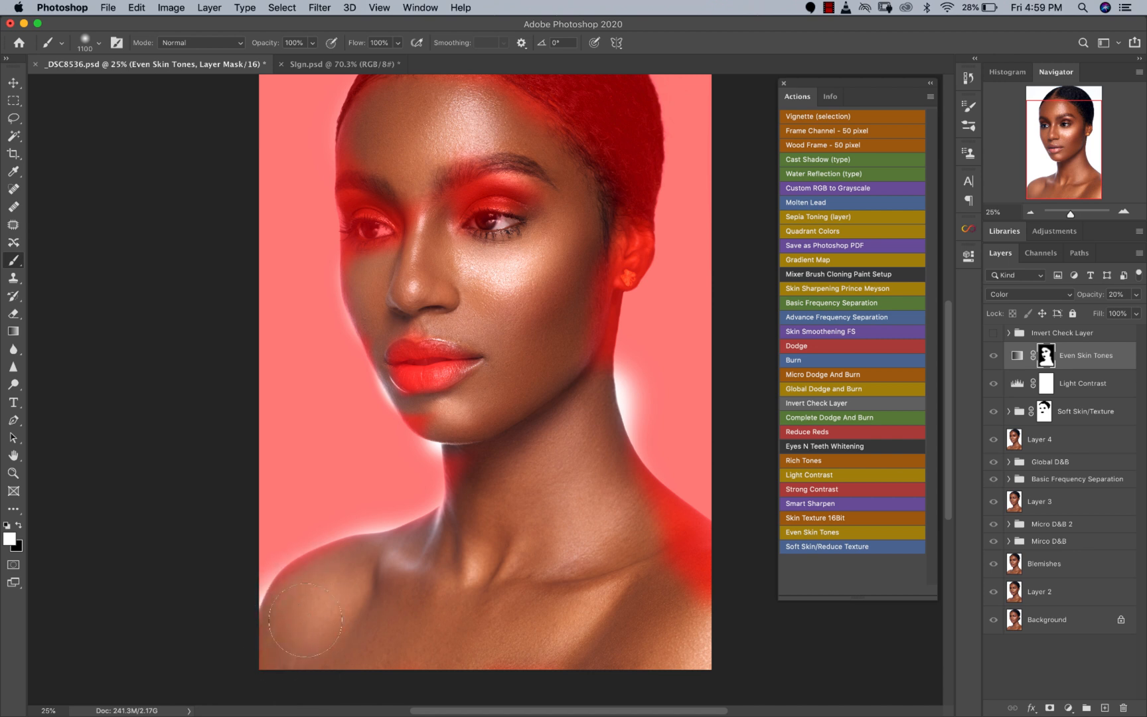
pyautogui.moveTo(481, 491)
pyautogui.mouseDown()
pyautogui.moveTo(488, 442)
pyautogui.moveTo(551, 359)
pyautogui.moveTo(598, 265)
pyautogui.moveTo(559, 150)
pyautogui.moveTo(459, 174)
pyautogui.mouseUp()
pyautogui.press('[')
pyautogui.press('[')
pyautogui.press('[')
pyautogui.press('[')
pyautogui.press('[')
pyautogui.press('[')
pyautogui.moveTo(358, 173)
pyautogui.mouseDown()
pyautogui.moveTo(344, 171)
pyautogui.moveTo(355, 134)
pyautogui.mouseUp()
pyautogui.scroll(5, 468, 145)
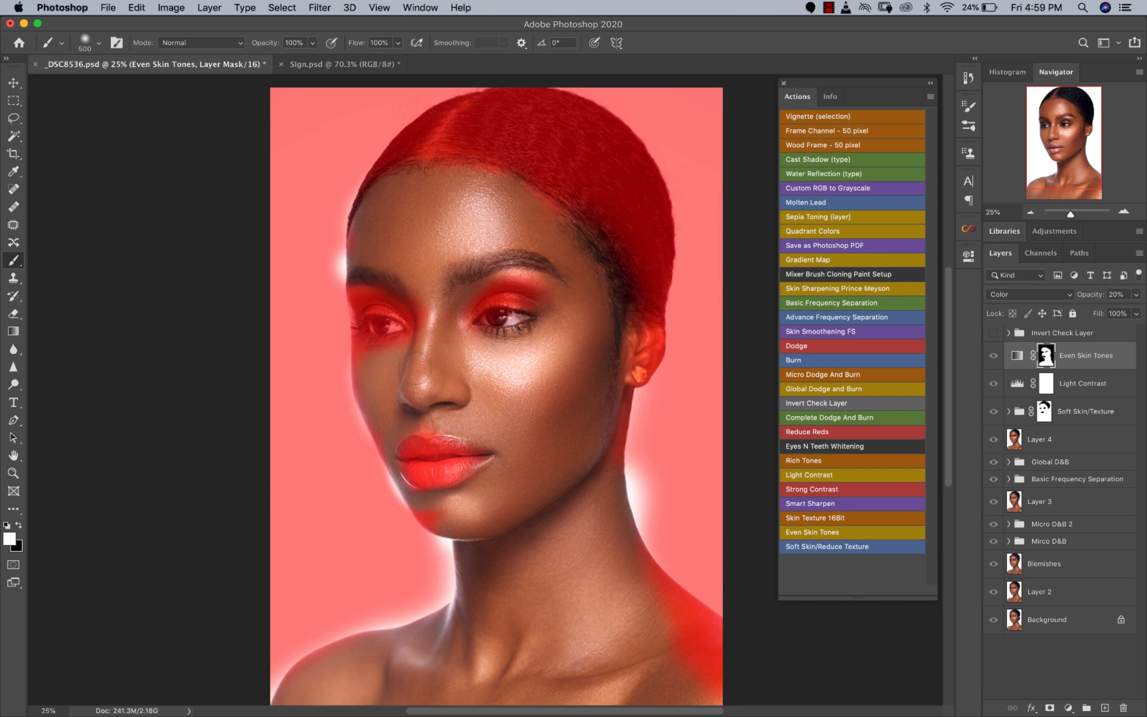
# Paint in the missed far cheek, jawline and near shoulder with brushes up to 600 px, and hide the mask overlay
pyautogui.moveTo(376, 366)
pyautogui.mouseDown()
pyautogui.moveTo(418, 522)
pyautogui.moveTo(445, 513)
pyautogui.mouseUp()
pyautogui.press('[')
pyautogui.press('[')
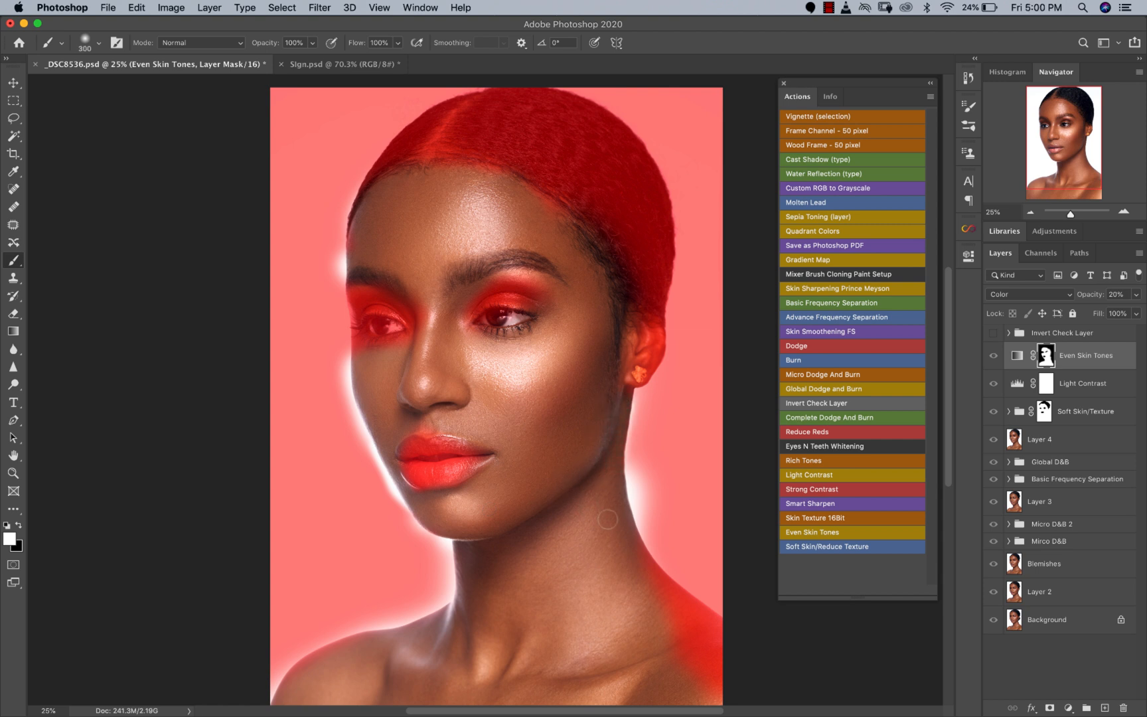
pyautogui.press(']')
pyautogui.press(']')
pyautogui.press(']')
pyautogui.moveTo(641, 610)
pyautogui.mouseDown()
pyautogui.moveTo(609, 554)
pyautogui.moveTo(669, 636)
pyautogui.mouseUp()
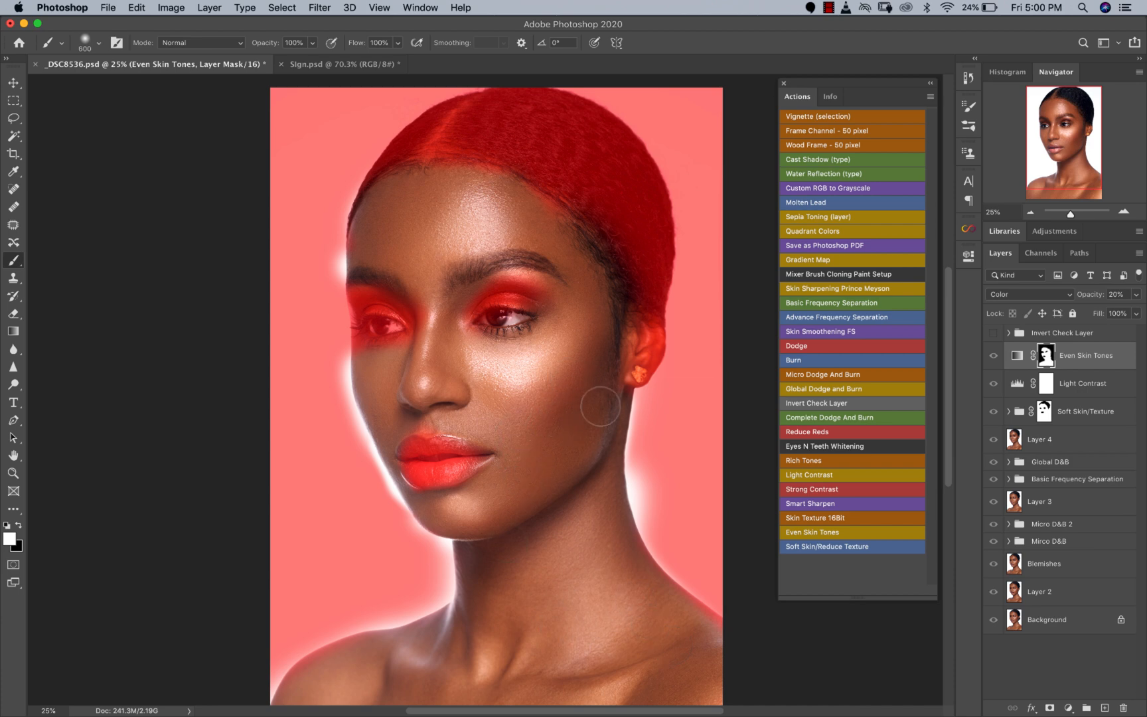
pyautogui.press('\\')
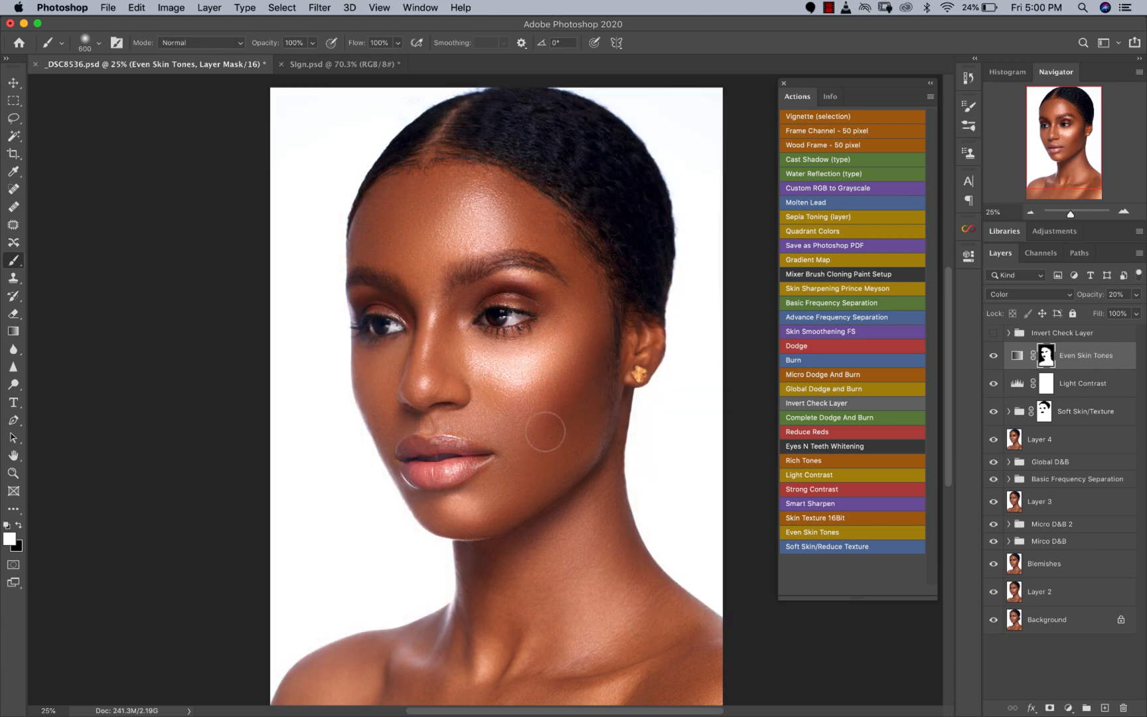
# Compare the portrait with the Even Skin Tones layer off and on at different zoom levels
pyautogui.press('z')
pyautogui.keyDown('alt'); pyautogui.click(538, 434); pyautogui.keyUp('alt')
pyautogui.keyDown('alt'); pyautogui.click(538, 436); pyautogui.keyUp('alt')
pyautogui.click(427, 351)
pyautogui.click(484, 403)
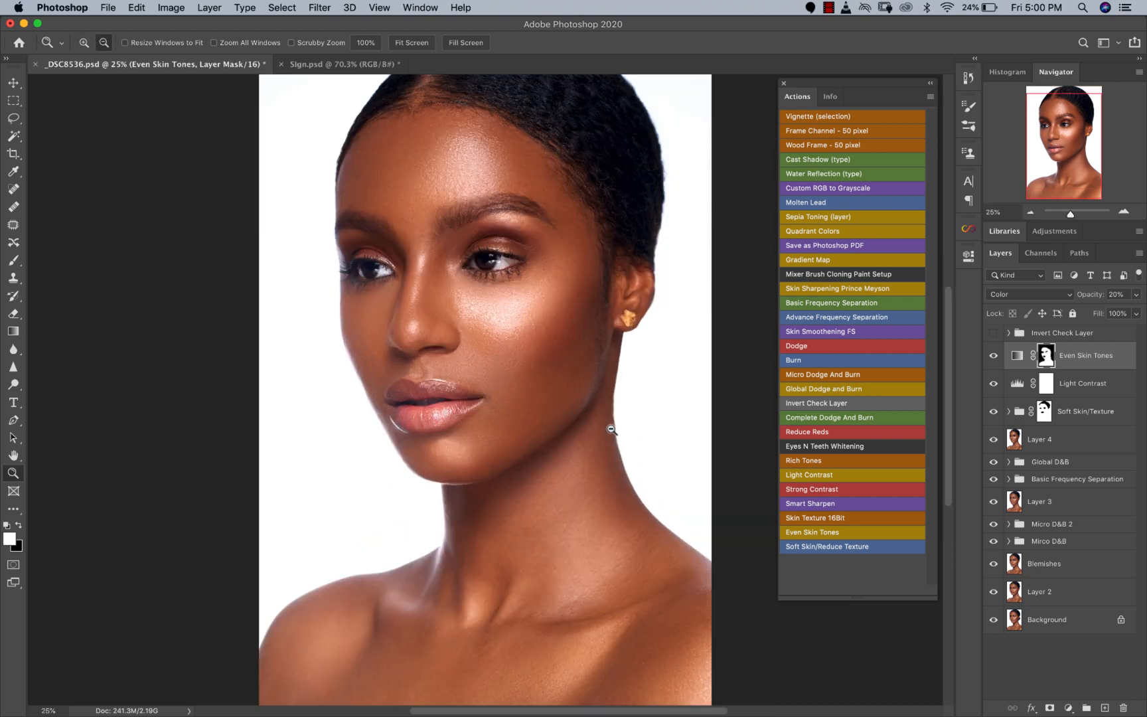
pyautogui.press('b')
pyautogui.click(993, 356)
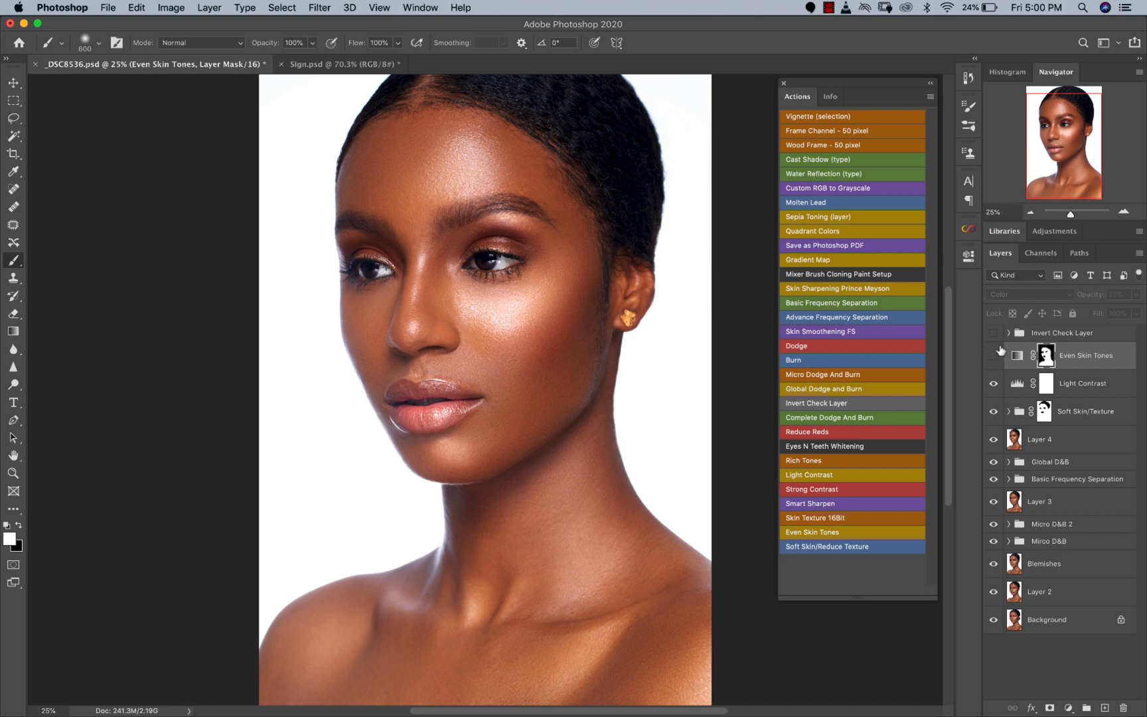
pyautogui.click(993, 357)
pyautogui.click(992, 357)
# Set the Even Skin Tones layer's opacity to 29% and check the skin with the layer off and on
pyautogui.click(1137, 294)
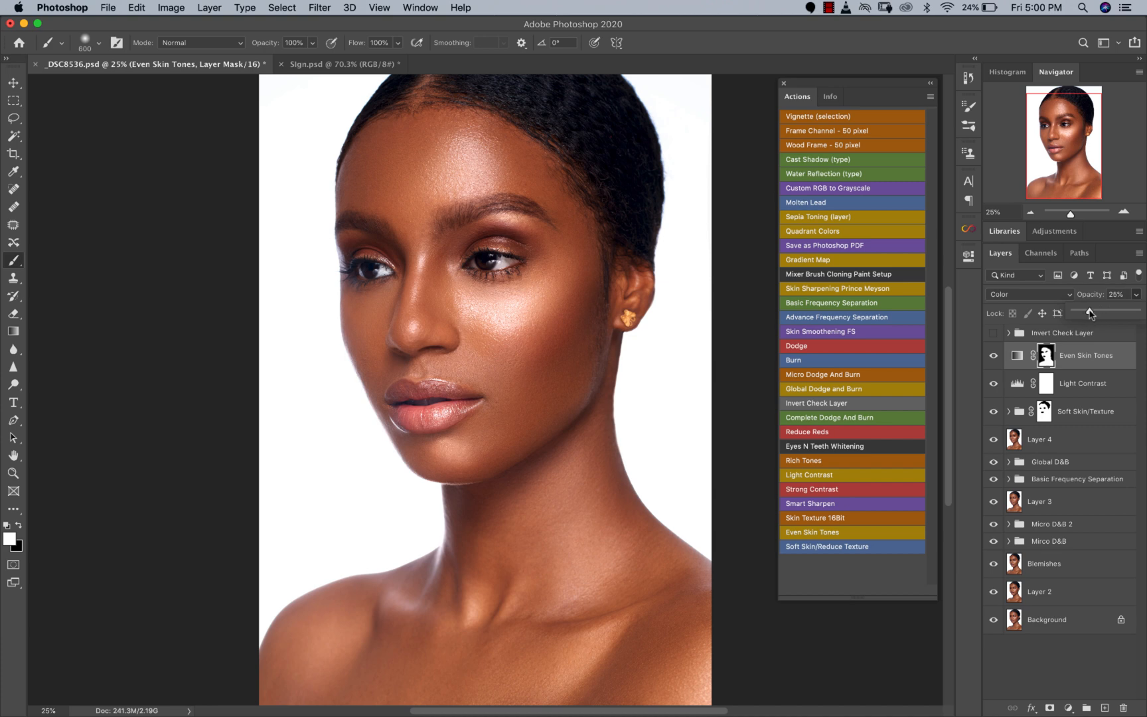
pyautogui.moveTo(1091, 315); pyautogui.dragTo(1094, 315)
pyautogui.click(994, 359)
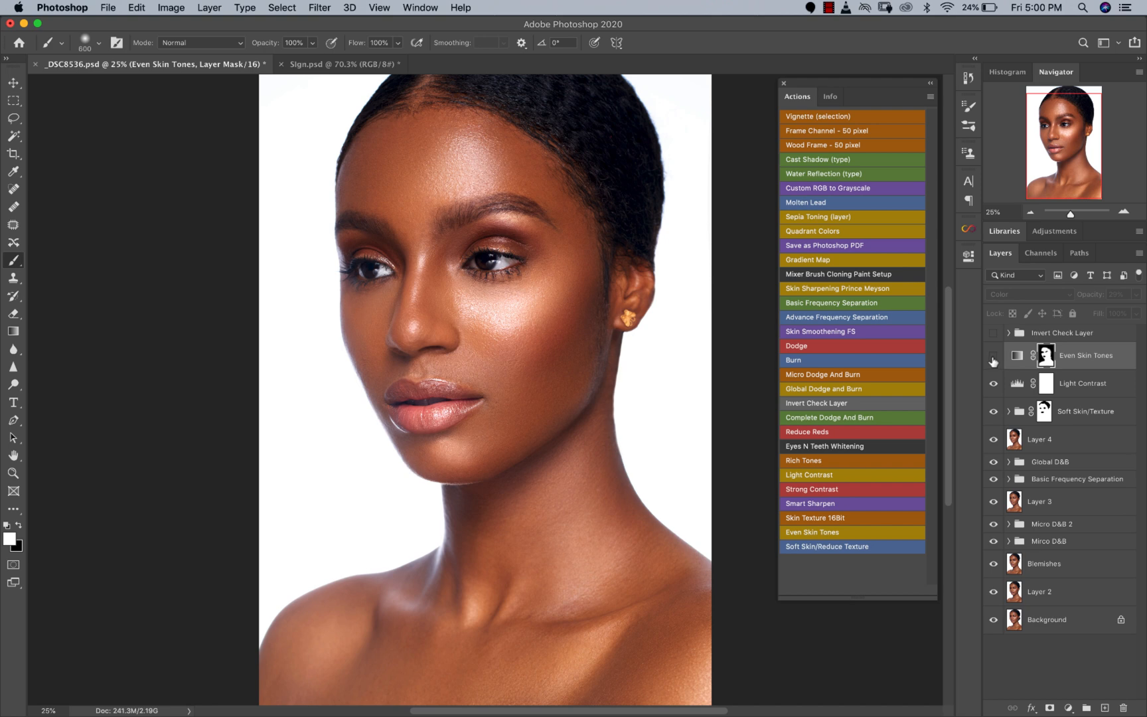
pyautogui.click(994, 358)
pyautogui.click(993, 358)
pyautogui.click(993, 358)
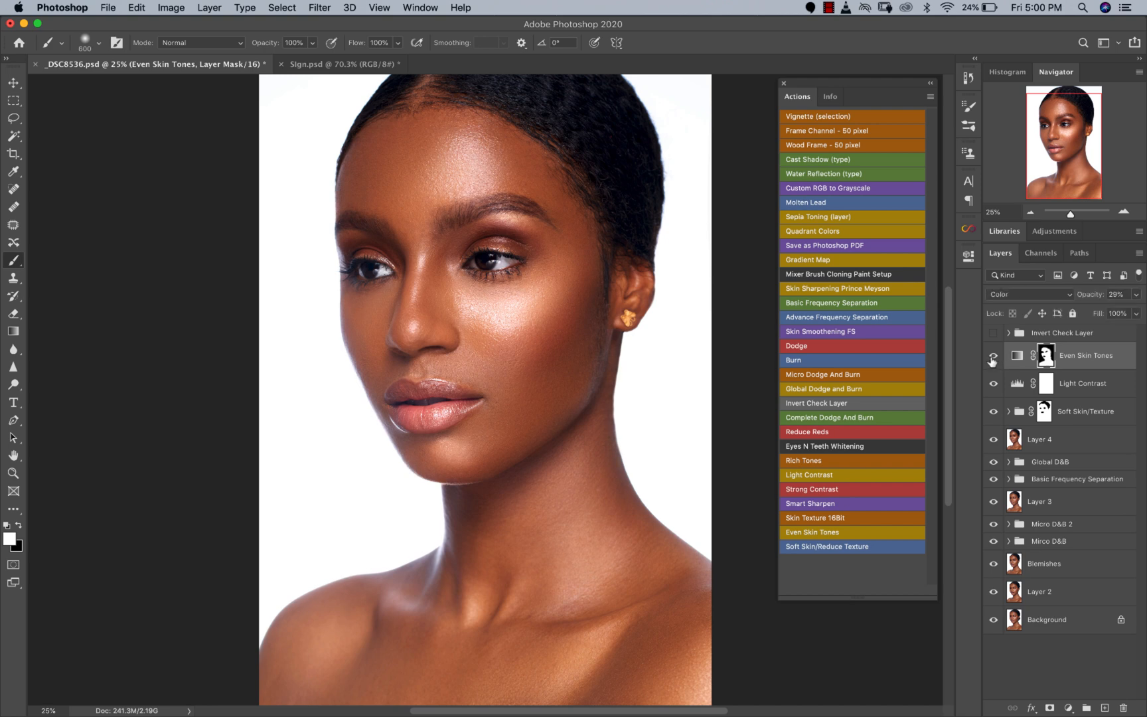
# Compare the whole portrait with Even Skin Tones off and on, and run the Eyes N Teeth Whitening action
pyautogui.press('z')
pyautogui.keyDown('alt'); pyautogui.click(511, 364); pyautogui.keyUp('alt')
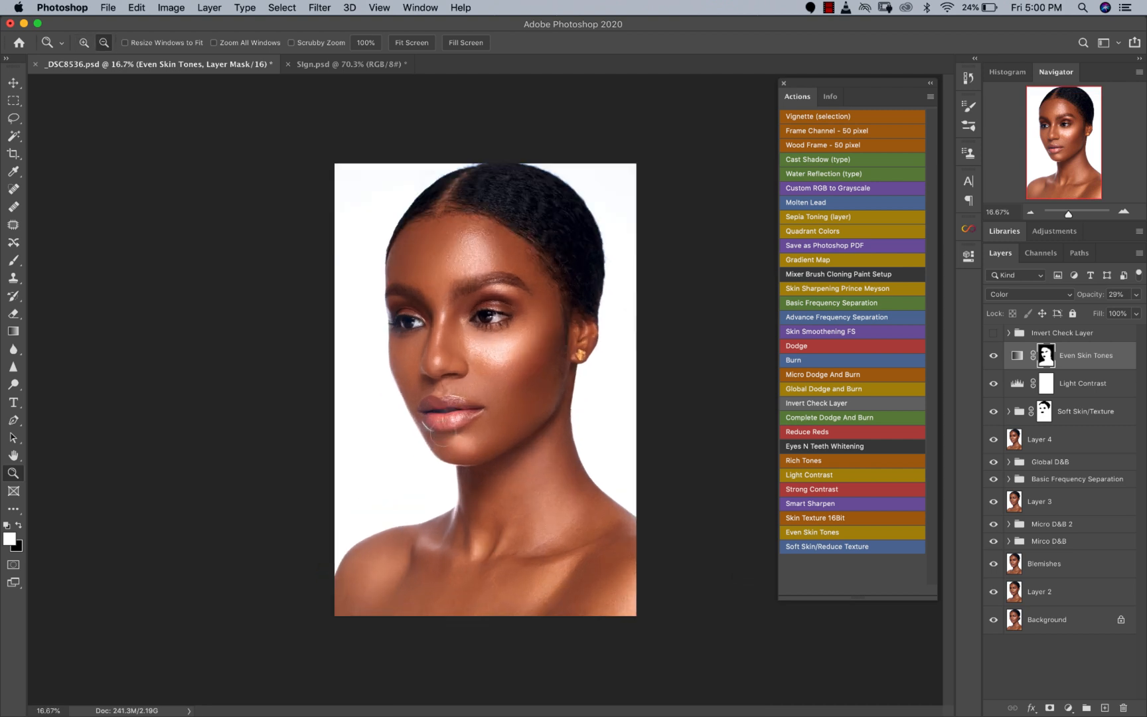
pyautogui.press('b')
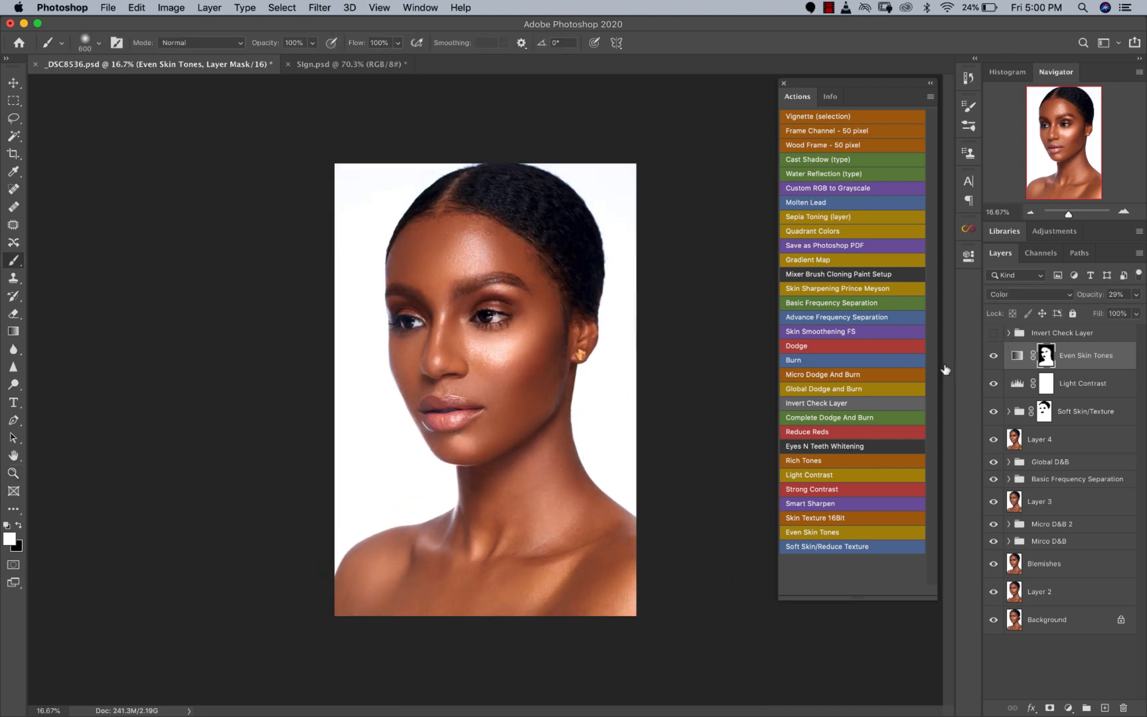
pyautogui.click(993, 356)
pyautogui.click(992, 357)
pyautogui.click(851, 448)
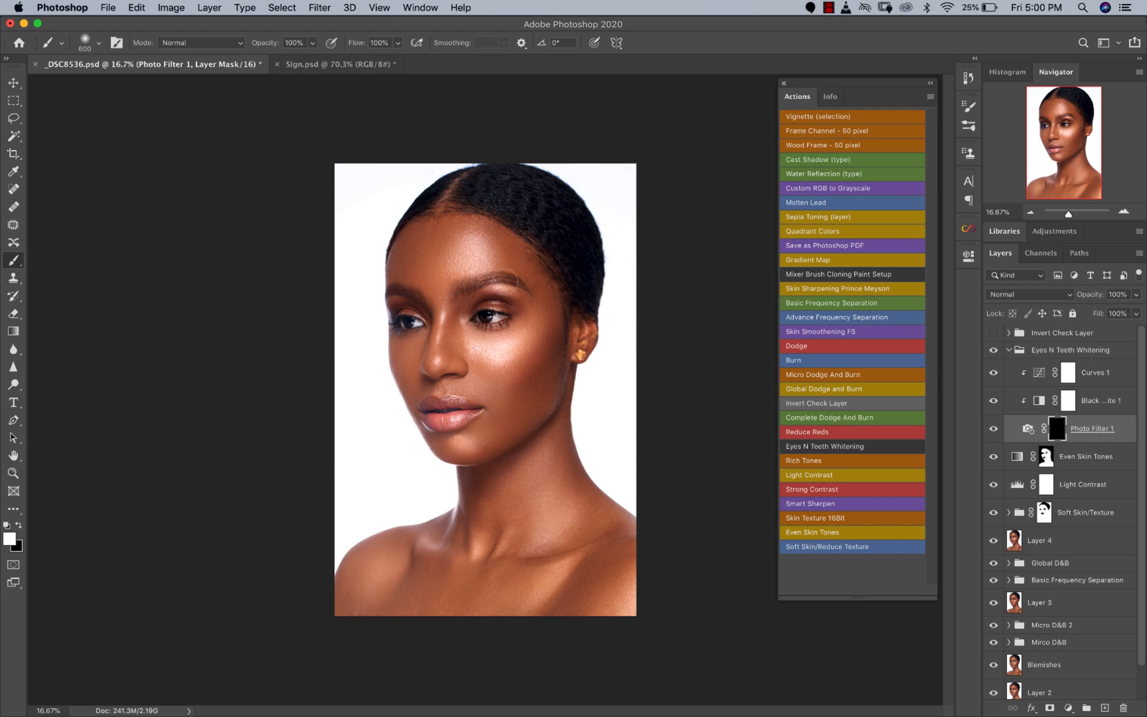
# Paint over the white of the near eye on the Photo Filter 1 mask in white with a brush of about 70 px
pyautogui.press('z')
pyautogui.click(488, 276)
pyautogui.click(488, 276)
pyautogui.press('b')
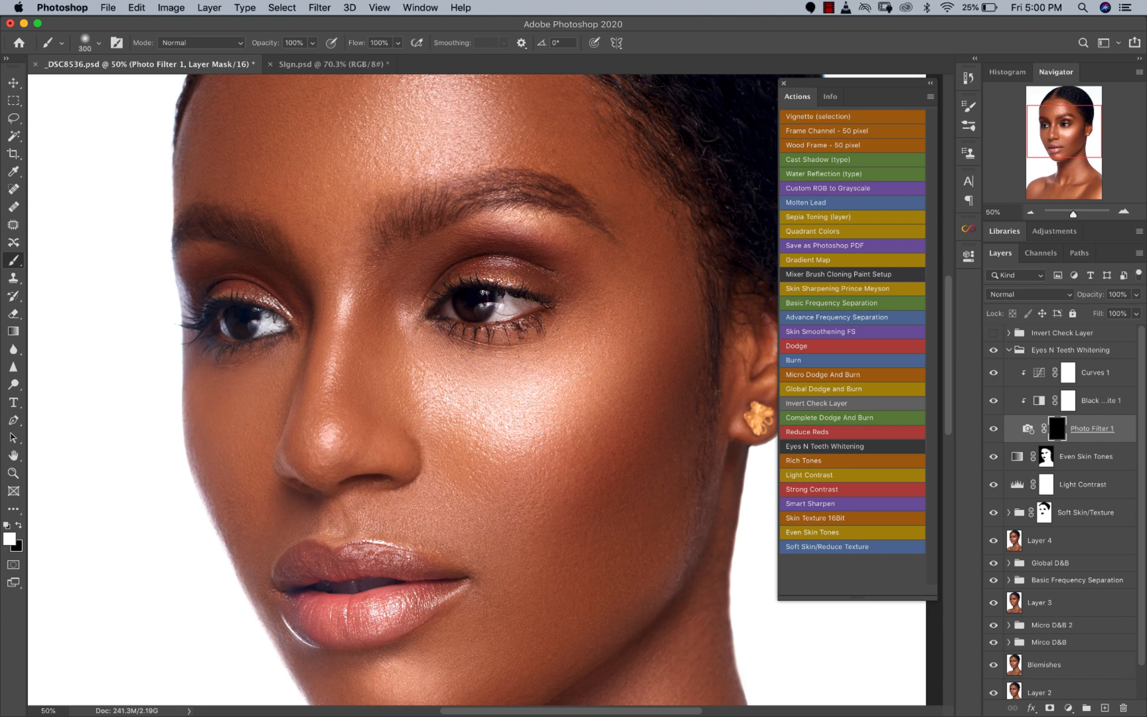
pyautogui.press('[')
pyautogui.press('[')
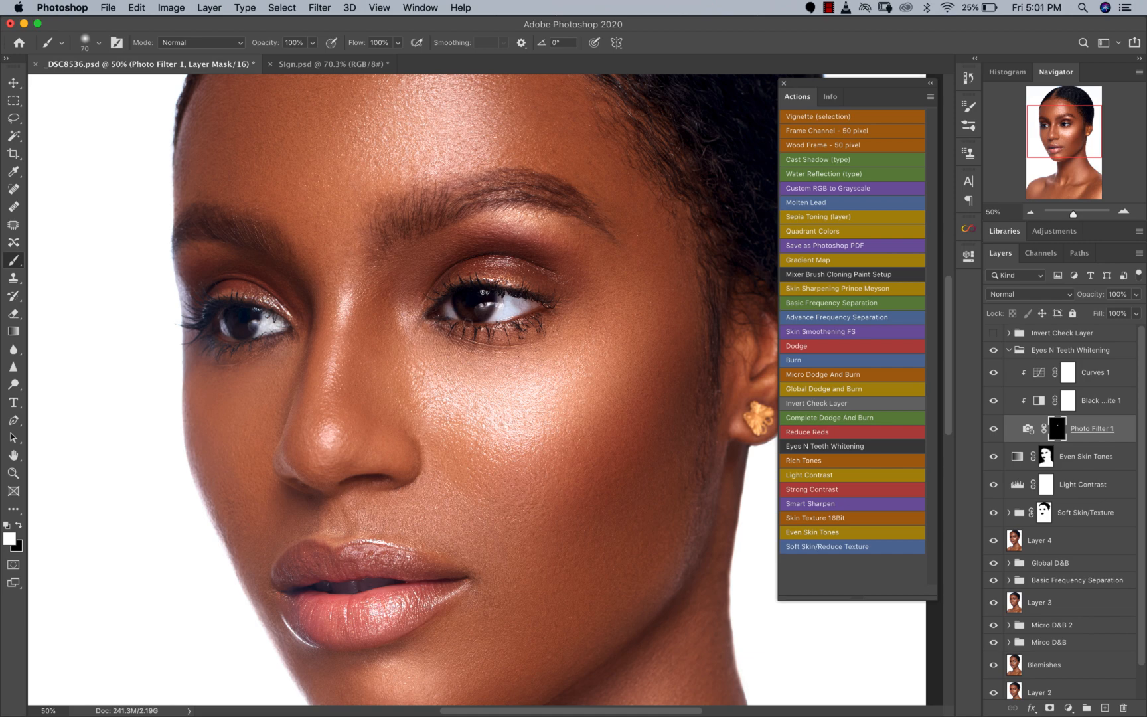
pyautogui.press(']')
# Examine the eye whitening and the surrounding face at different zoom levels, from the whole portrait to close up
pyautogui.press('z')
pyautogui.keyDown('alt'); pyautogui.click(462, 405); pyautogui.keyUp('alt')
pyautogui.keyDown('alt'); pyautogui.click(462, 409); pyautogui.keyUp('alt')
pyautogui.keyDown('alt'); pyautogui.click(462, 409); pyautogui.keyUp('alt')
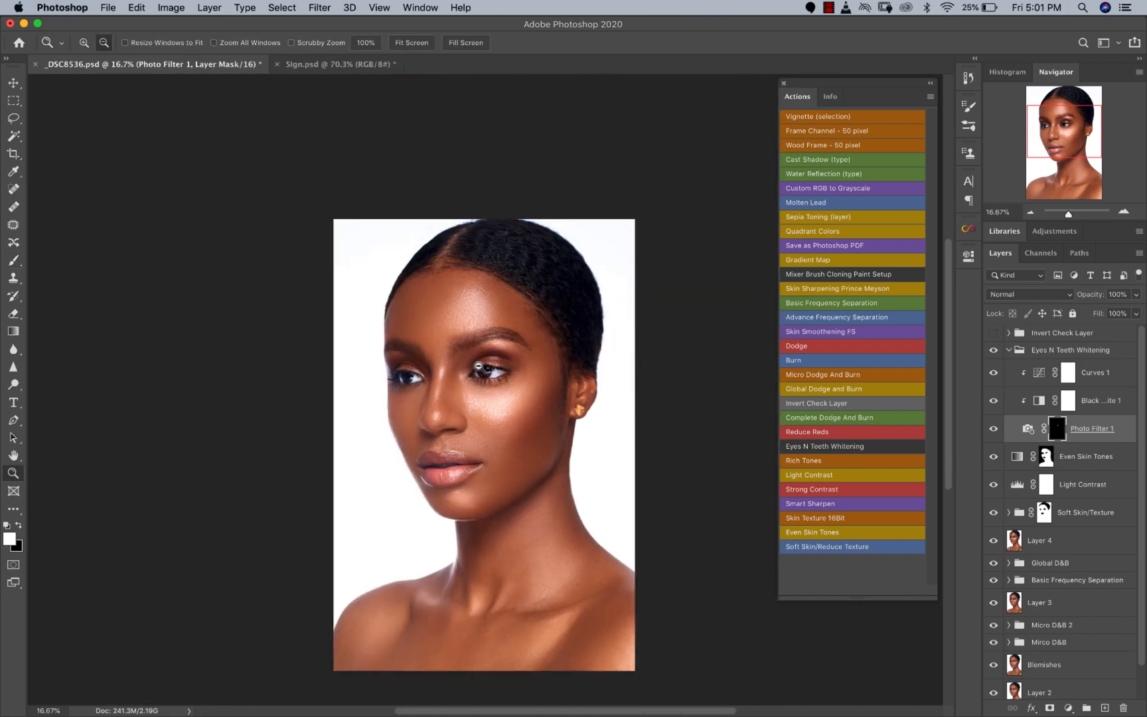
pyautogui.keyDown('alt'); pyautogui.click(463, 409); pyautogui.keyUp('alt')
pyautogui.scroll(3, 483, 493)
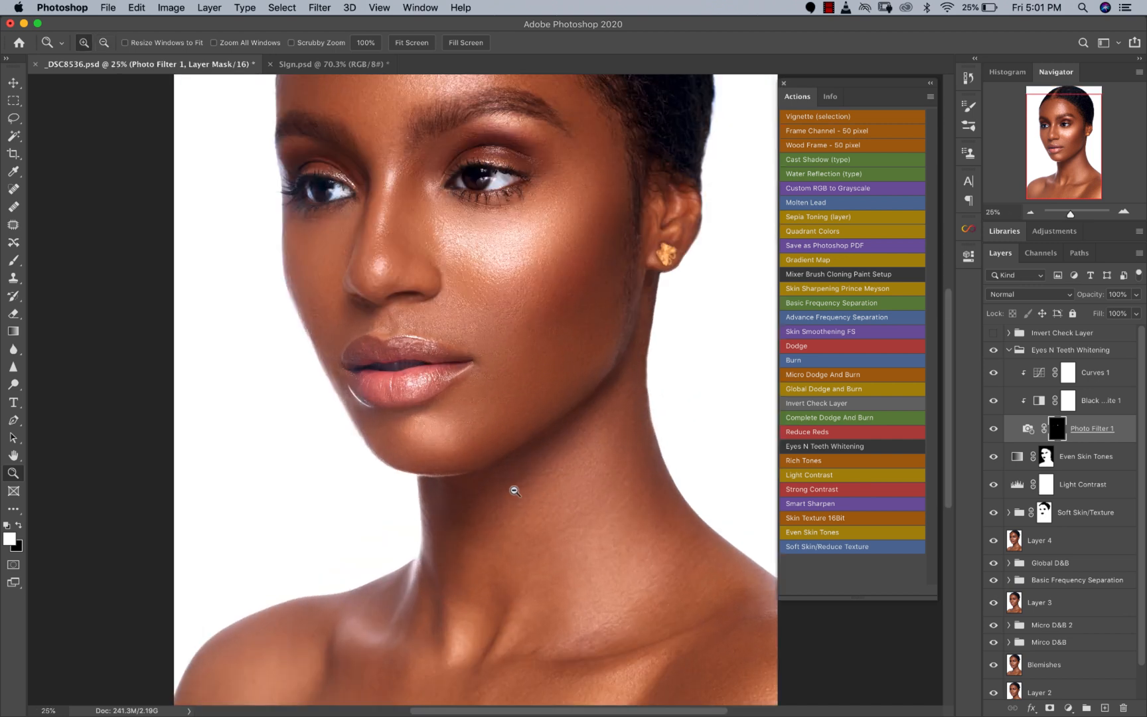
pyautogui.keyDown('alt'); pyautogui.click(516, 474); pyautogui.keyUp('alt')
pyautogui.keyDown('alt'); pyautogui.click(524, 472); pyautogui.keyUp('alt')
pyautogui.keyDown('alt'); pyautogui.click(501, 301); pyautogui.keyUp('alt')
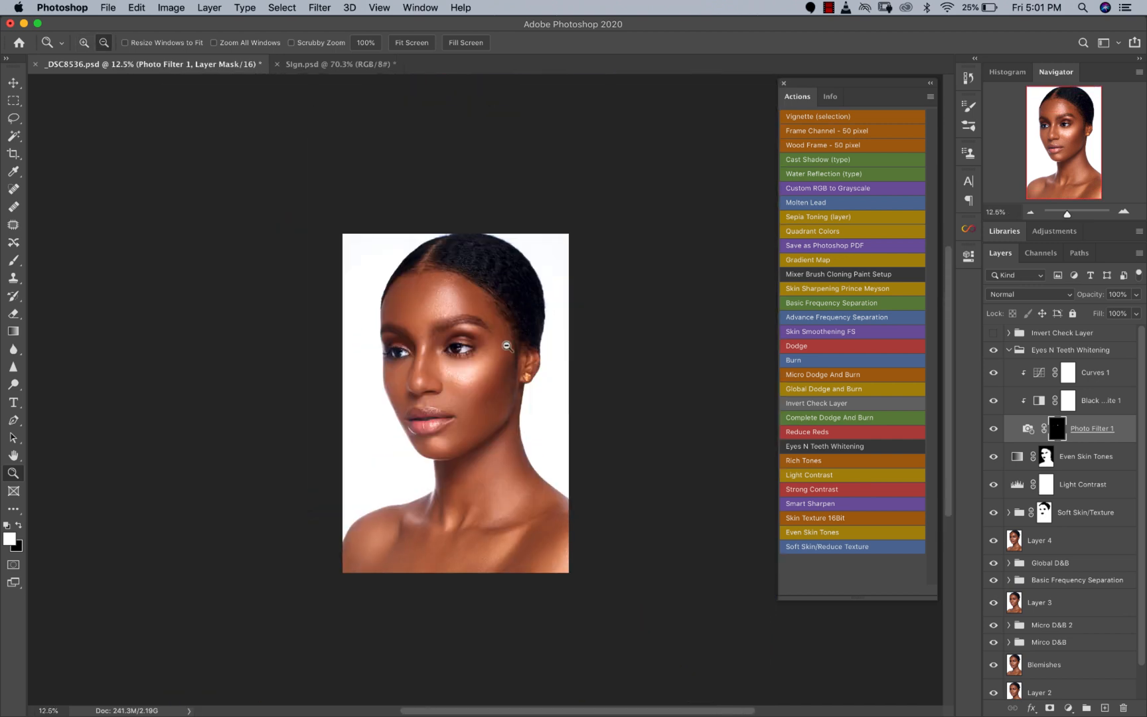
pyautogui.click(528, 360)
pyautogui.press('b')
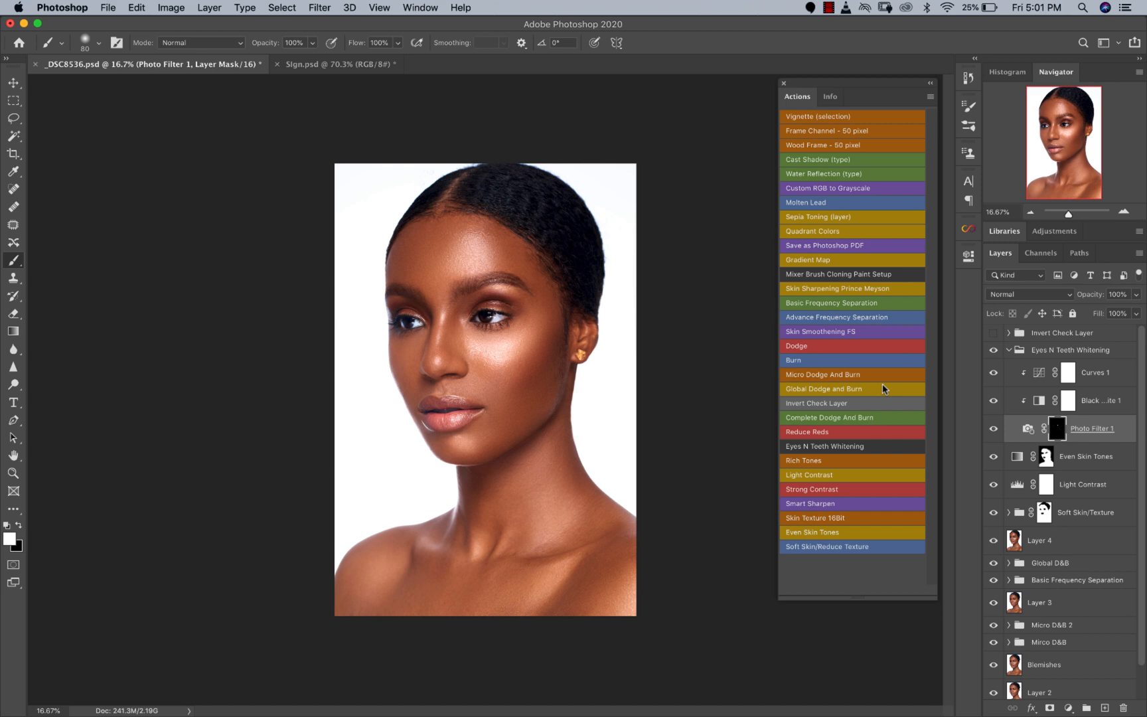
# Collapse the Eyes N Teeth Whitening group and add an action-based sharpening layer above it with a High Pass radius of 1.3 pixels
pyautogui.click(1009, 349)
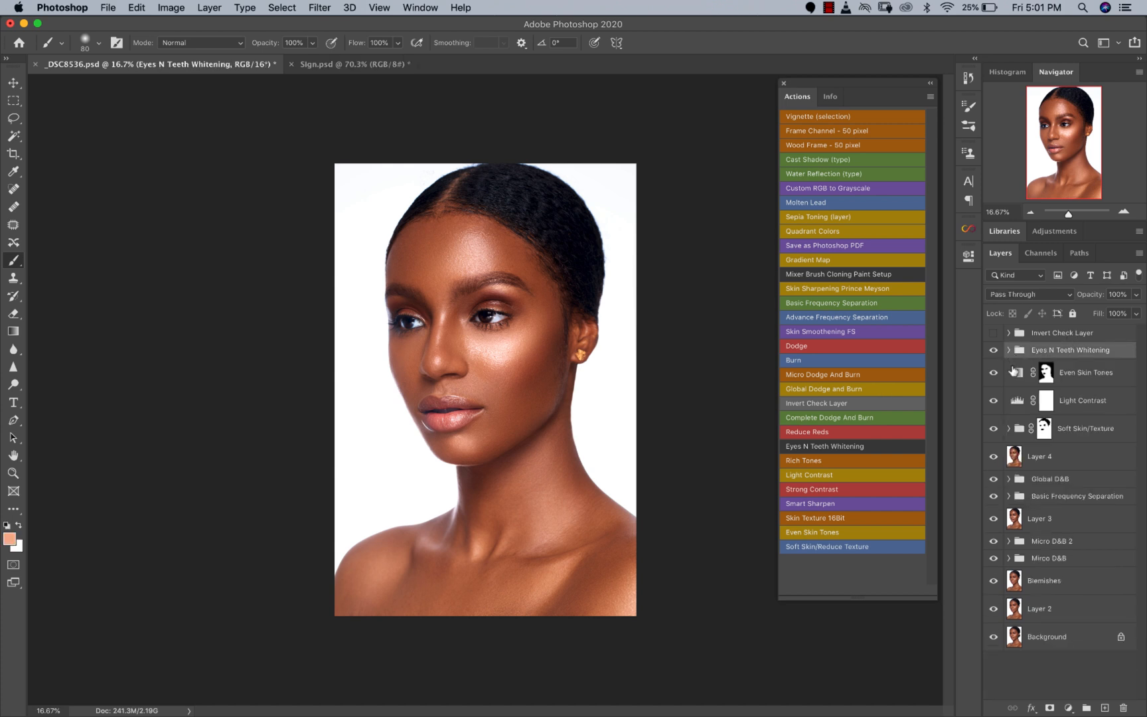
pyautogui.click(827, 489)
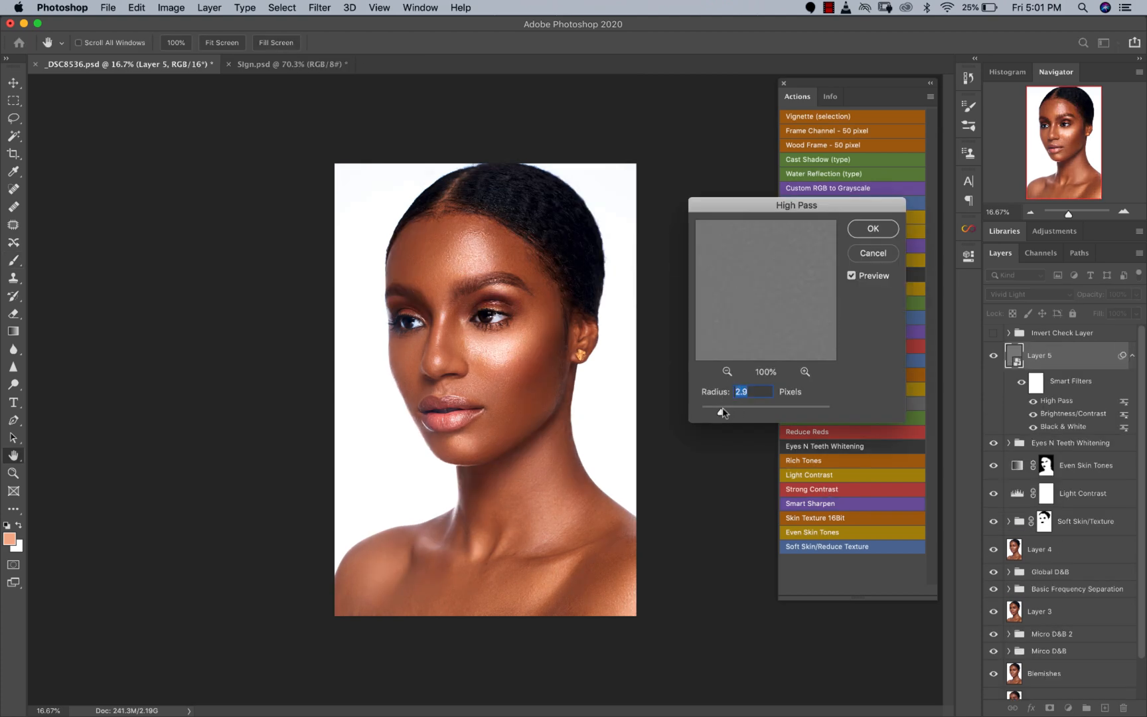
pyautogui.moveTo(723, 415)
pyautogui.mouseDown()
pyautogui.moveTo(764, 416)
pyautogui.moveTo(711, 416)
pyautogui.mouseUp()
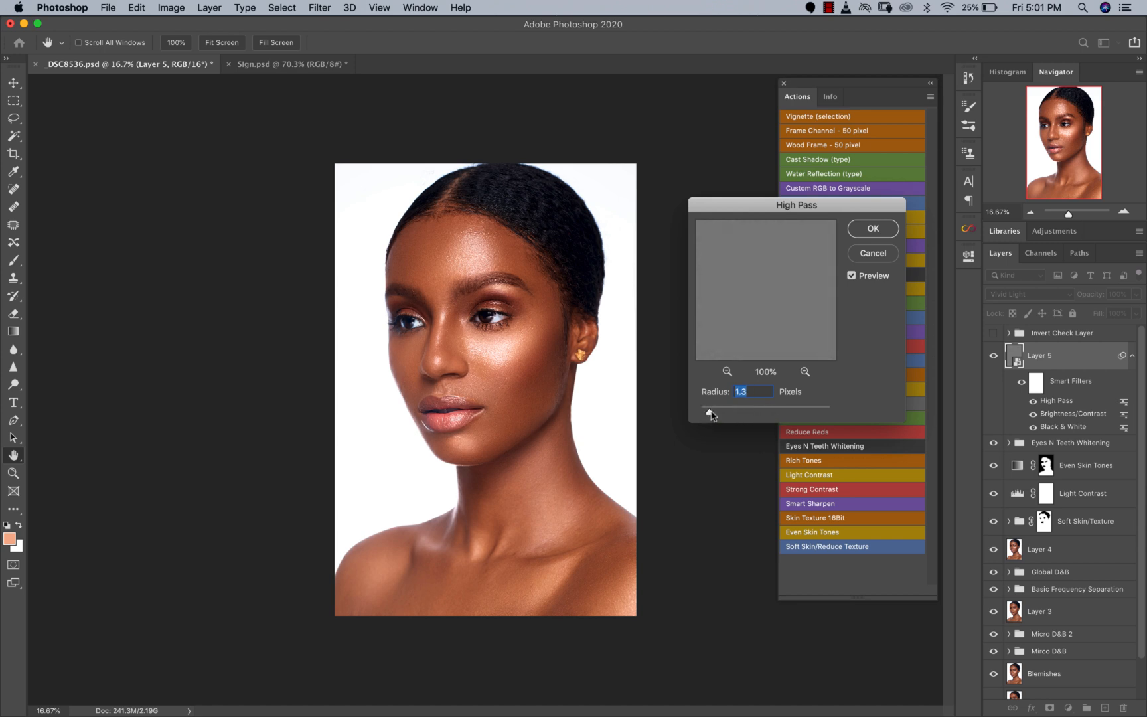
pyautogui.click(872, 229)
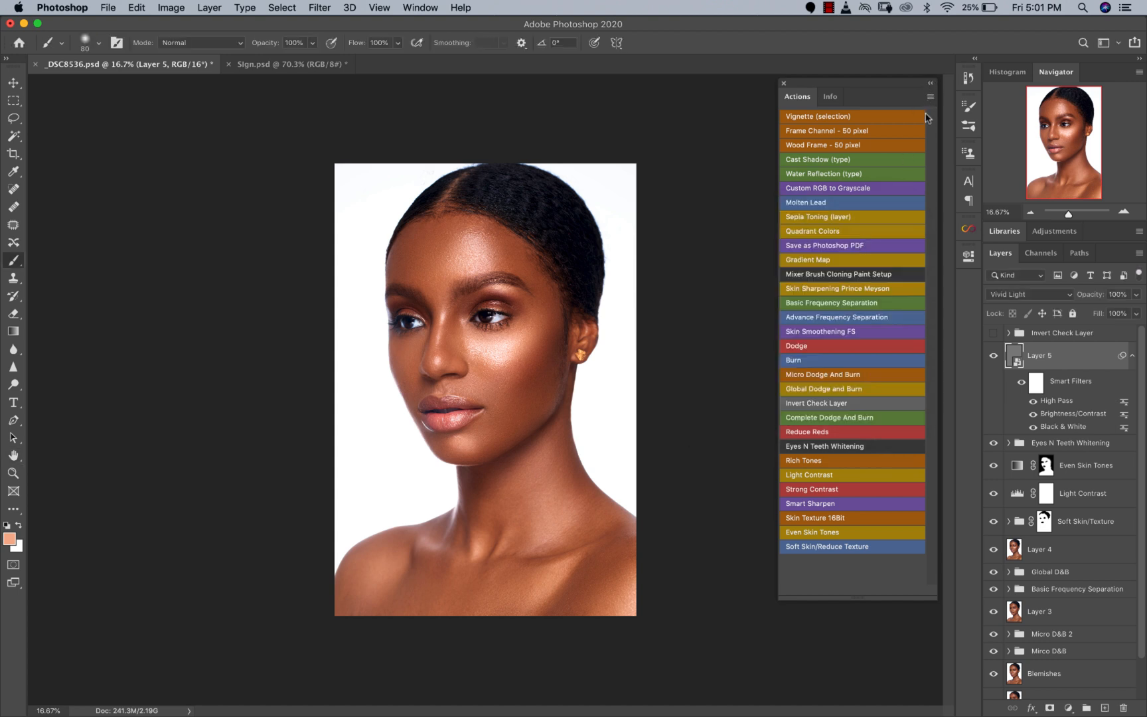
pyautogui.click(1133, 357)
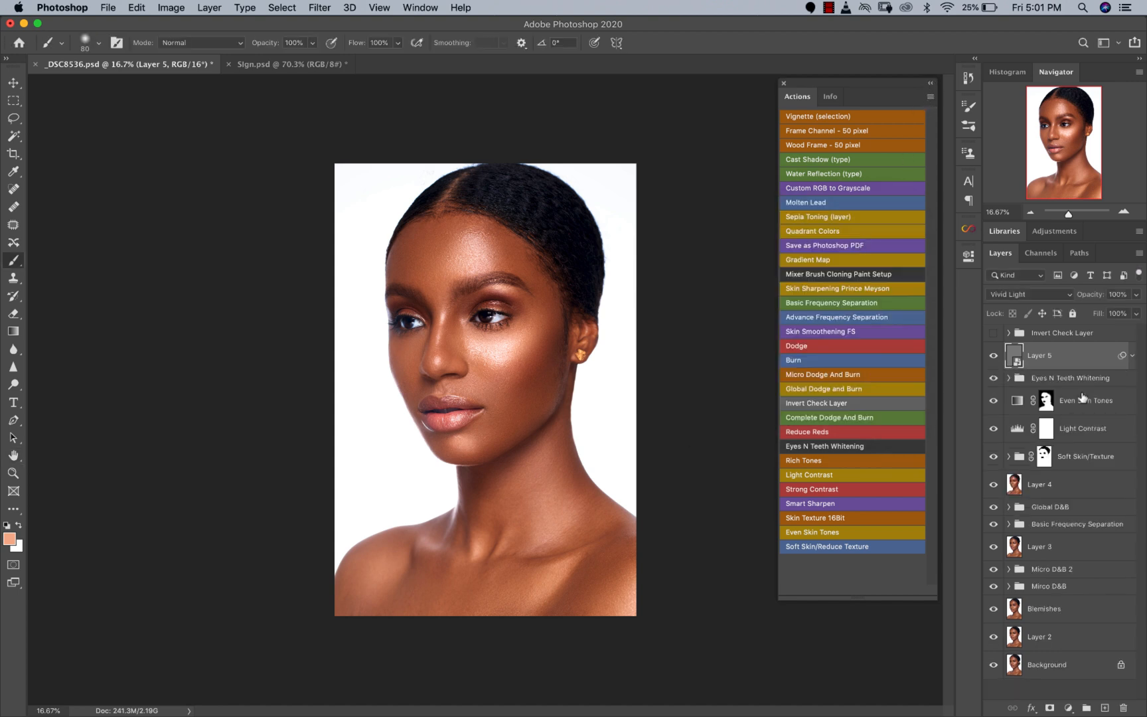
# Compare the sharpened portrait with Layer 2 shown on its own
pyautogui.click(993, 638)
pyautogui.click(993, 638)
pyautogui.keyDown('alt'); pyautogui.click(993, 638); pyautogui.keyUp('alt')
pyautogui.keyDown('alt'); pyautogui.click(993, 639); pyautogui.keyUp('alt')
# Add a Color Lookup adjustment layer above Layer 5 and load the Signature Skintone 3.CUBE LUT
pyautogui.click(1068, 708)
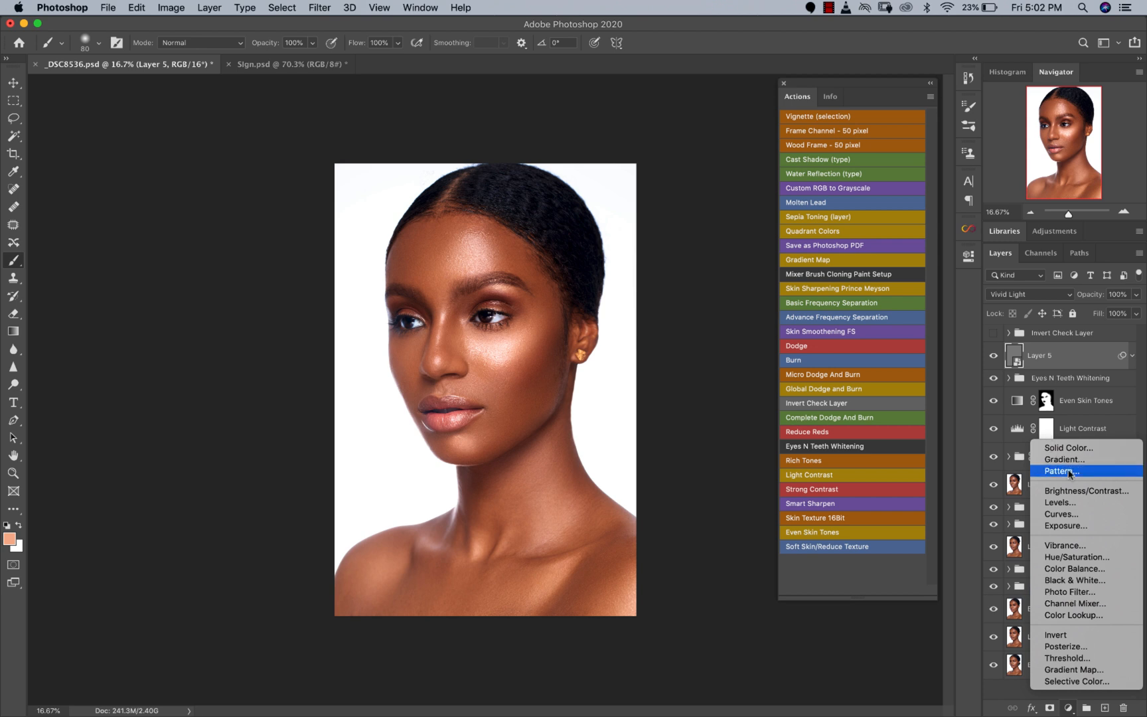
pyautogui.click(1069, 615)
pyautogui.click(838, 297)
pyautogui.click(844, 295)
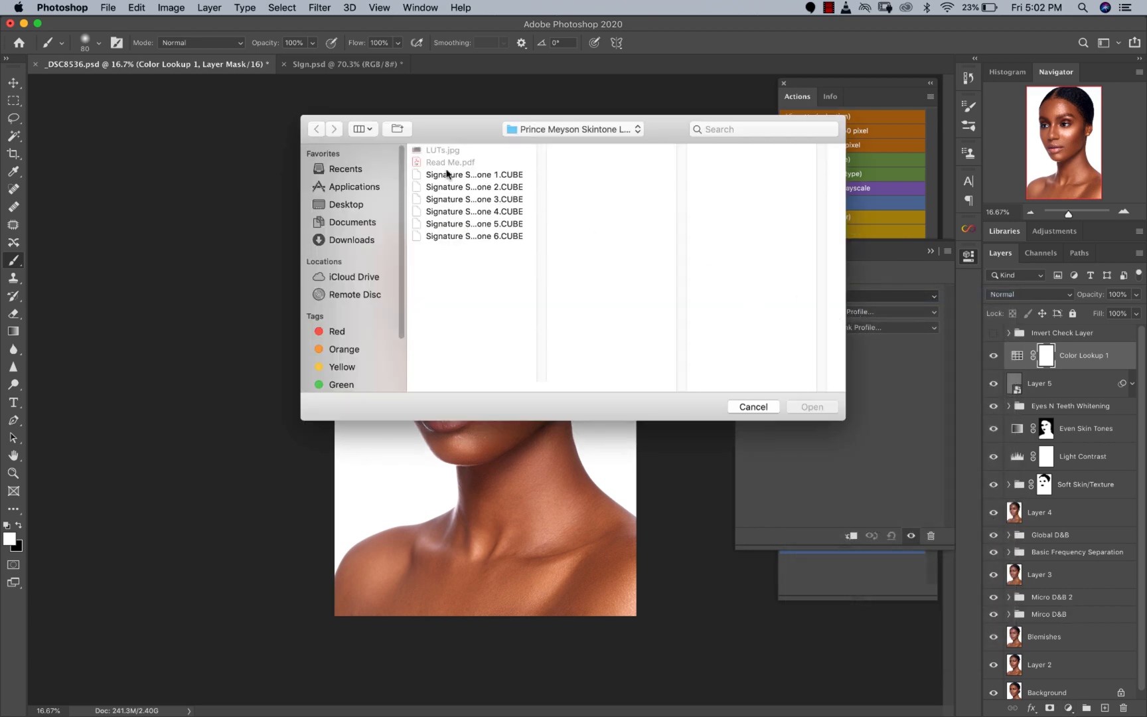
pyautogui.click(483, 200)
pyautogui.click(821, 407)
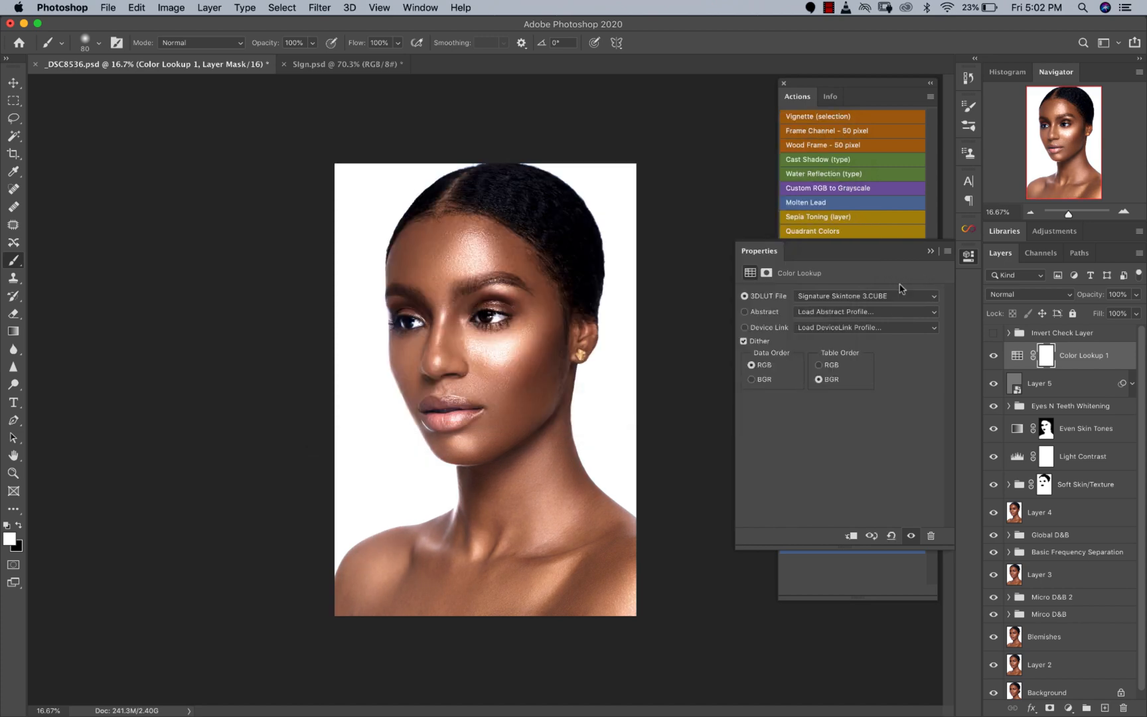
# Replace the Color Lookup layer's LUT with Signature Skintone 4.CUBE and collapse its properties
pyautogui.click(844, 300)
pyautogui.click(837, 284)
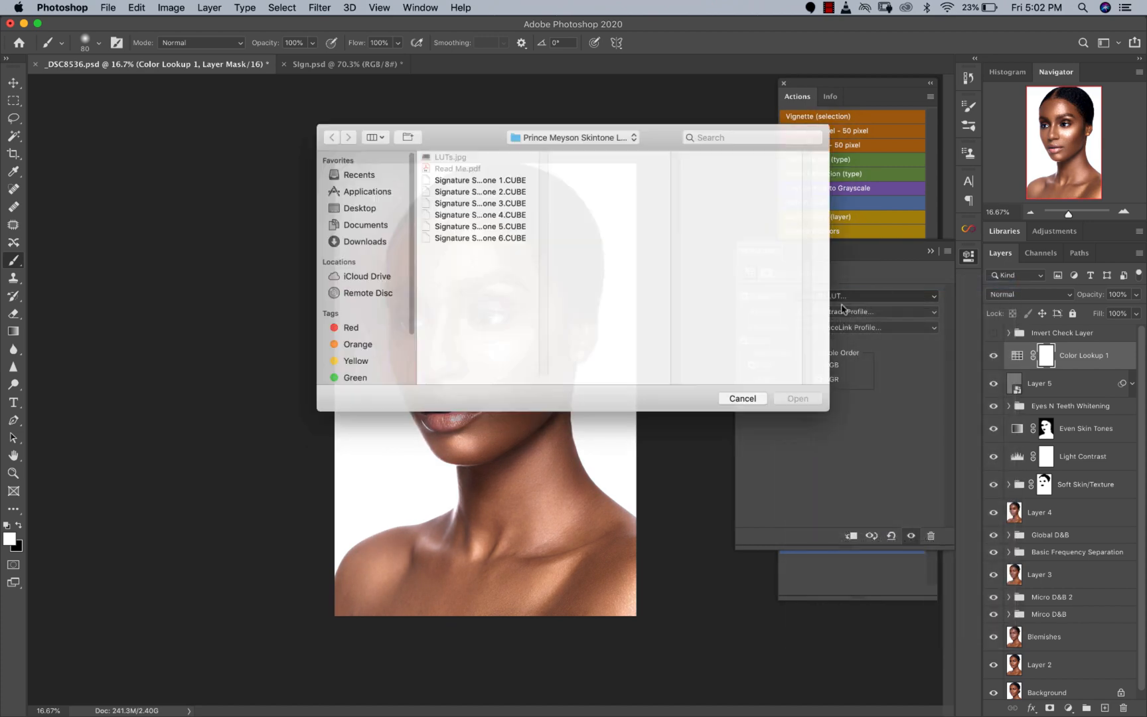
pyautogui.click(497, 213)
pyautogui.click(812, 406)
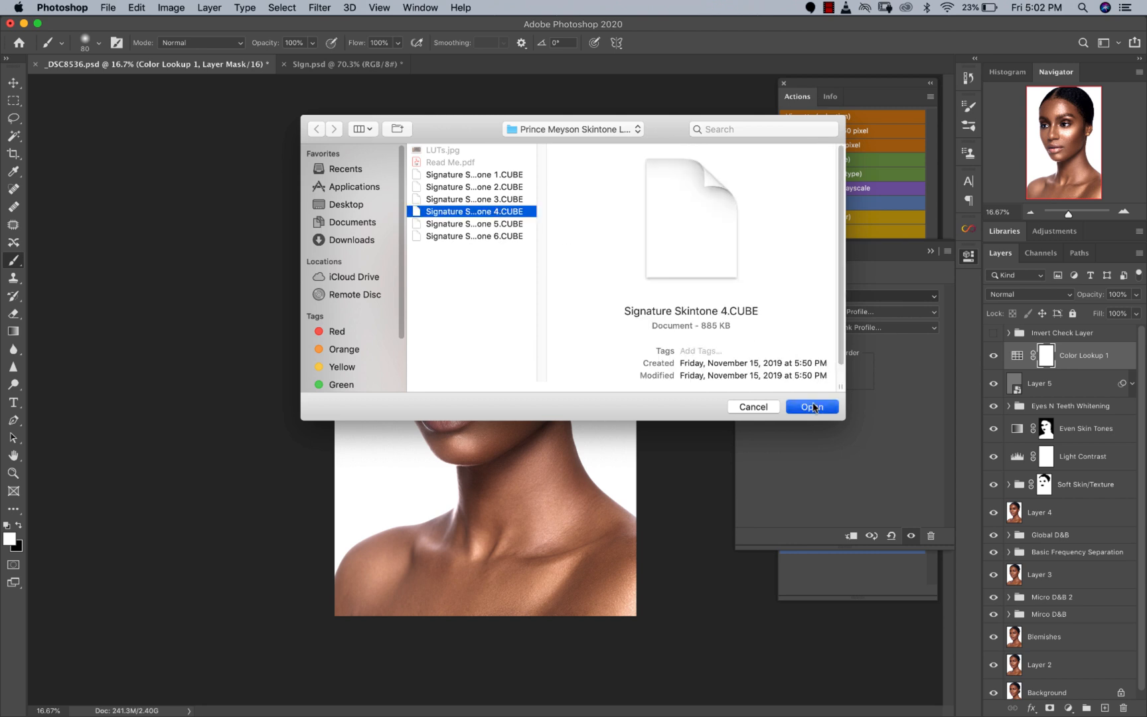
pyautogui.click(931, 251)
# Set the Color Lookup 1 layer's opacity to 50% and compare the portrait with the layer off and on
pyautogui.click(1135, 294)
pyautogui.moveTo(1116, 312); pyautogui.dragTo(1105, 319)
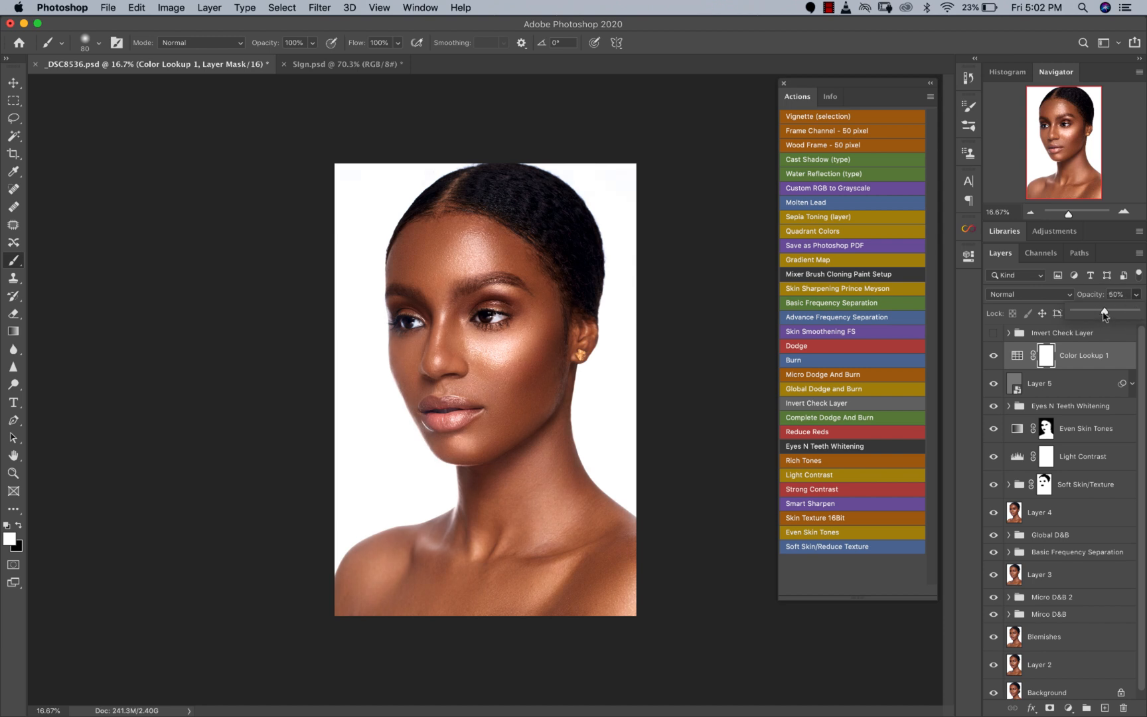
pyautogui.click(994, 357)
pyautogui.click(994, 359)
# Lower the Color Lookup 1 layer's opacity to 0% and check the portrait with the layer off and on
pyautogui.click(1135, 295)
pyautogui.moveTo(1105, 315); pyautogui.dragTo(1040, 333)
pyautogui.click(1089, 356)
pyautogui.click(994, 359)
pyautogui.click(994, 359)
pyautogui.click(992, 361)
pyautogui.click(993, 362)
# Try the Reduce Reds action above Layer 5 with Color Lookup 1 hidden, and delete the Reduce Reds layer
pyautogui.click(1055, 388)
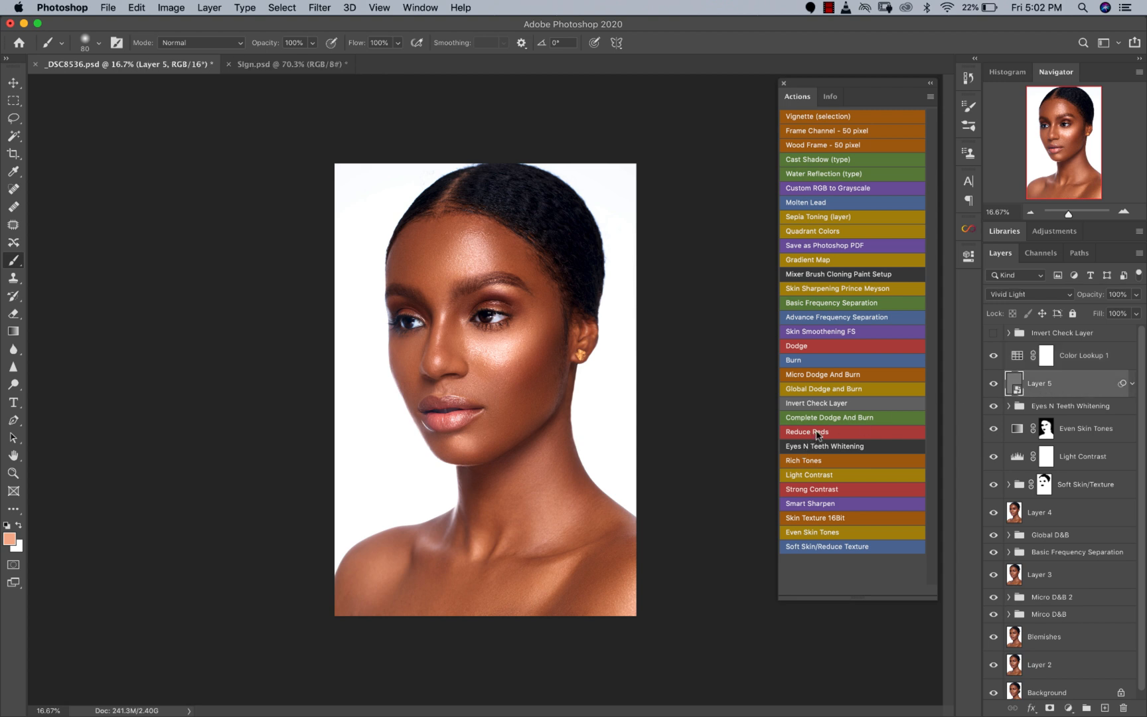
pyautogui.click(993, 359)
pyautogui.click(830, 432)
pyautogui.click(993, 387)
pyautogui.click(992, 387)
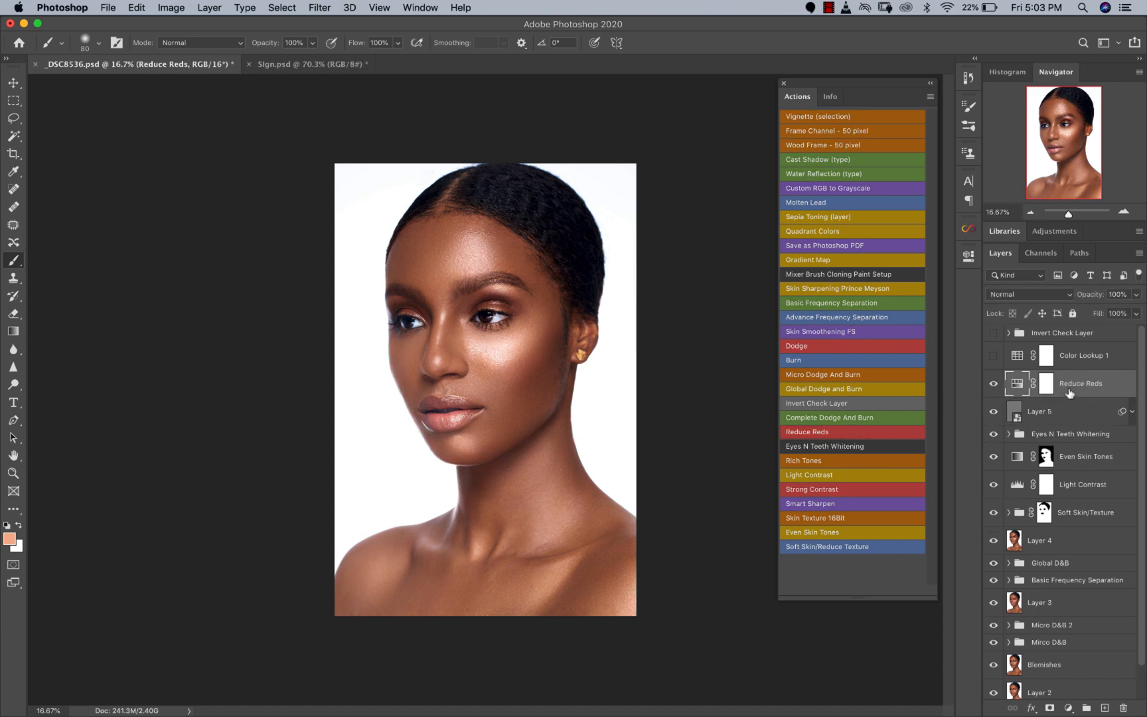
pyautogui.press('Delete')
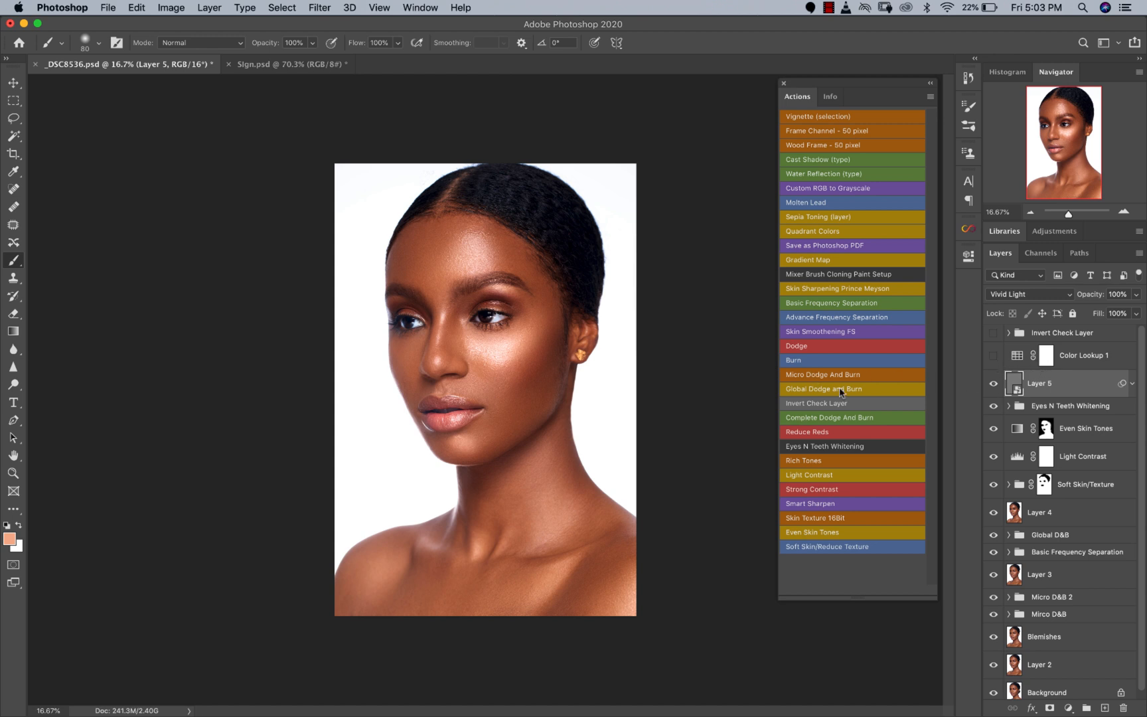
# Run the Rich Tones action above Layer 5, show Color Lookup 1 again, and set the Rich Tones layer's opacity to 26%
pyautogui.click(832, 461)
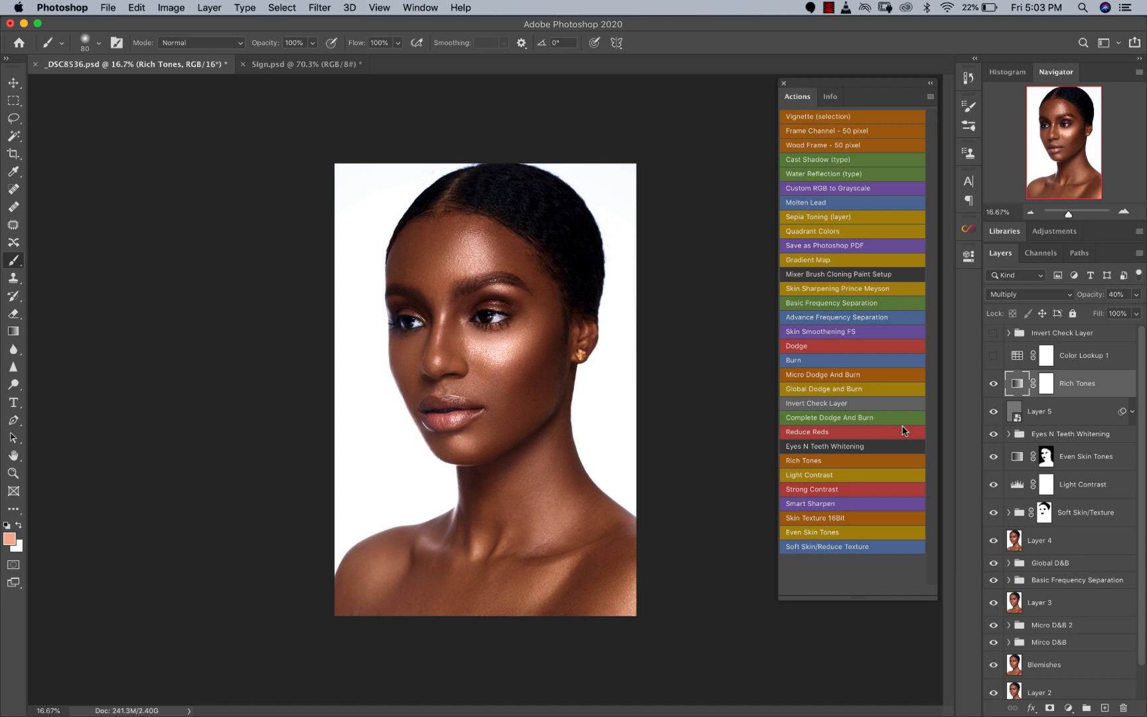
pyautogui.click(993, 357)
pyautogui.moveTo(1135, 294); pyautogui.dragTo(1111, 313)
pyautogui.click(1074, 417)
pyautogui.click(1080, 385)
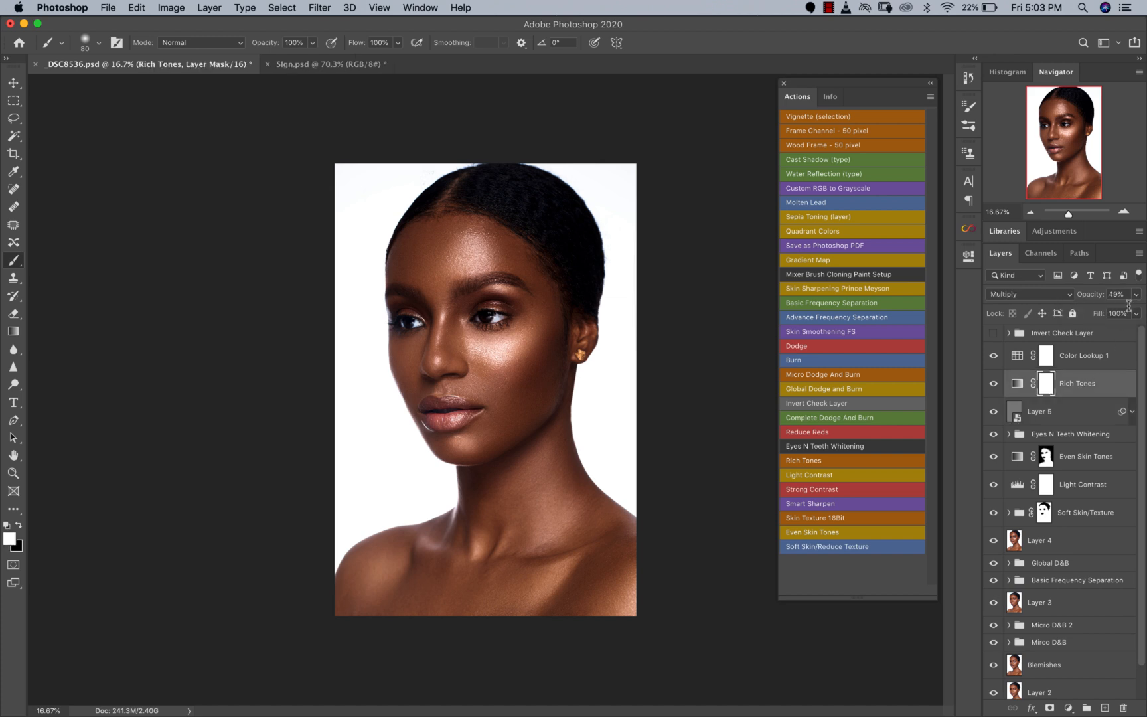
pyautogui.click(1136, 294)
pyautogui.moveTo(1104, 314); pyautogui.dragTo(1089, 315)
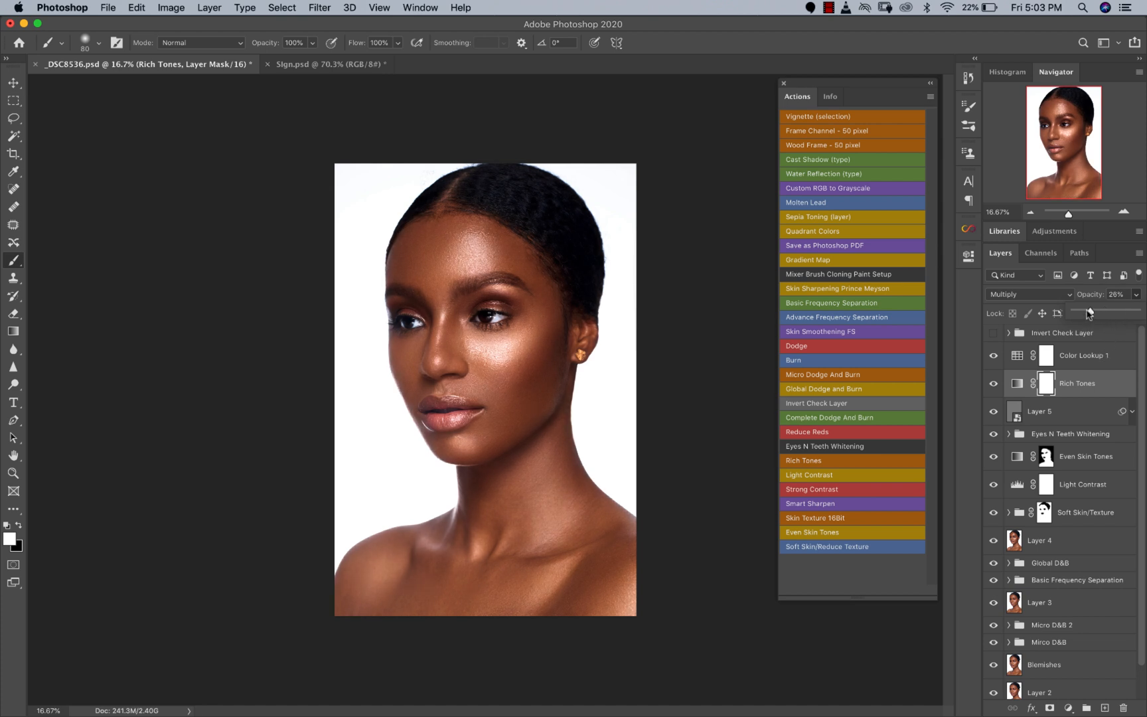
# Set the Color Lookup 1 layer's opacity to 41%
pyautogui.click(1078, 359)
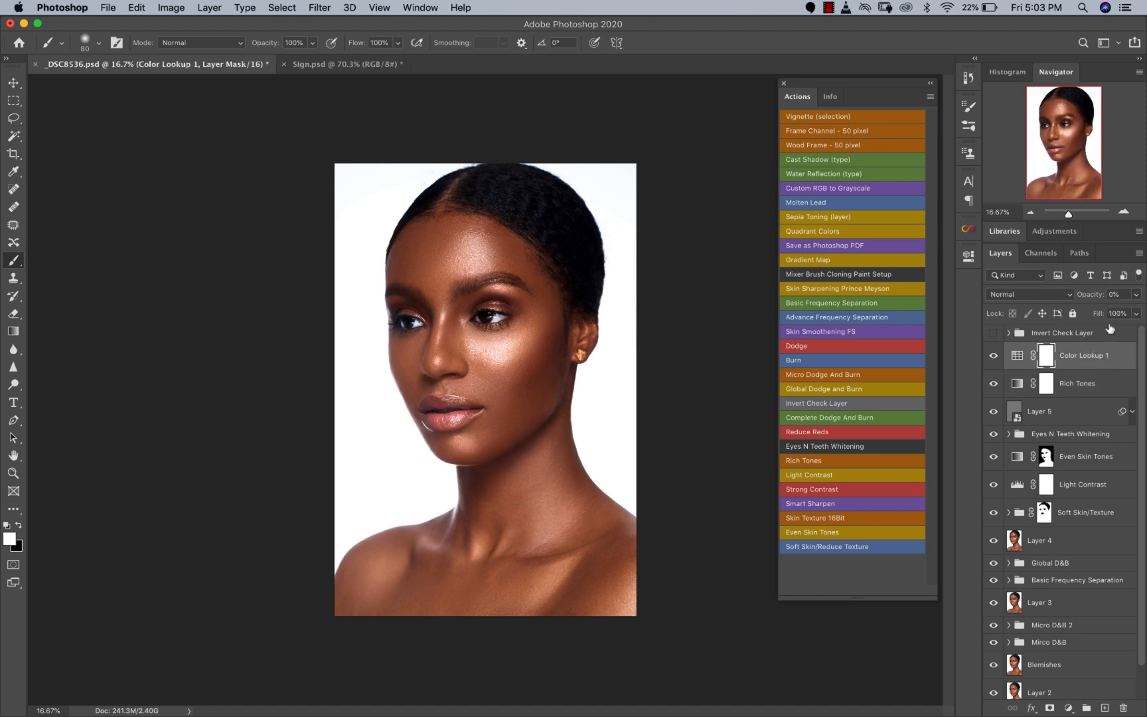
pyautogui.click(1136, 294)
pyautogui.moveTo(1074, 312); pyautogui.dragTo(1101, 316)
pyautogui.click(1084, 357)
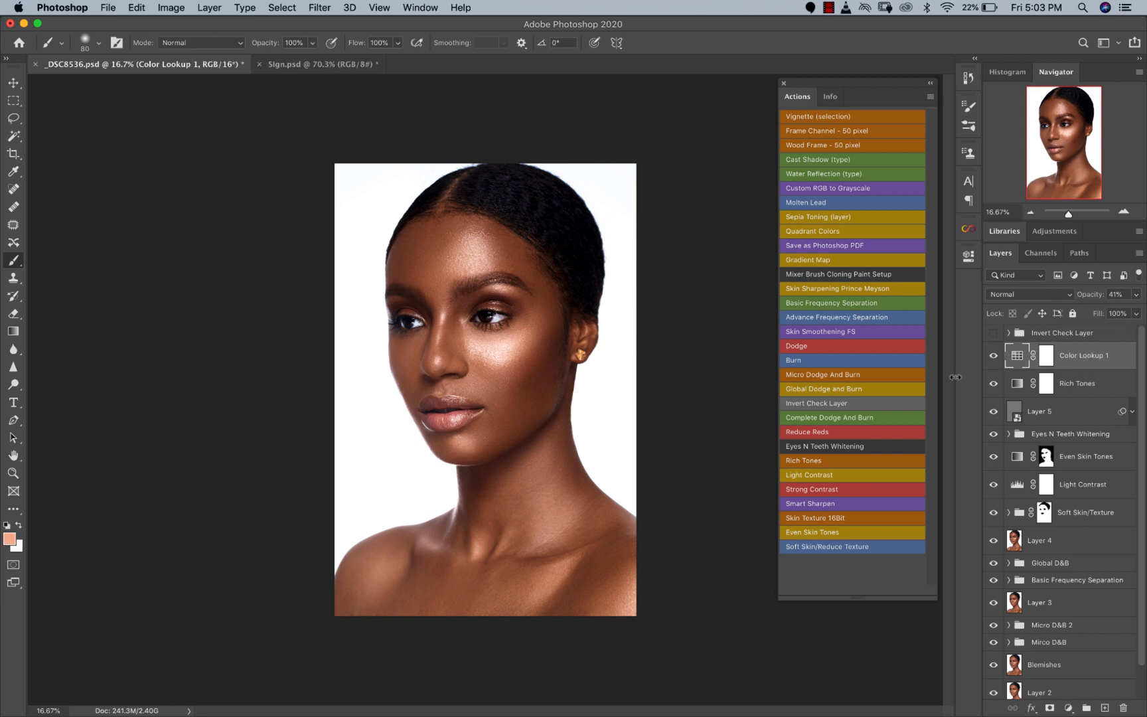
# Compare the color-graded portrait with the earlier state in Layer 2
pyautogui.scroll(-1, 1102, 552)
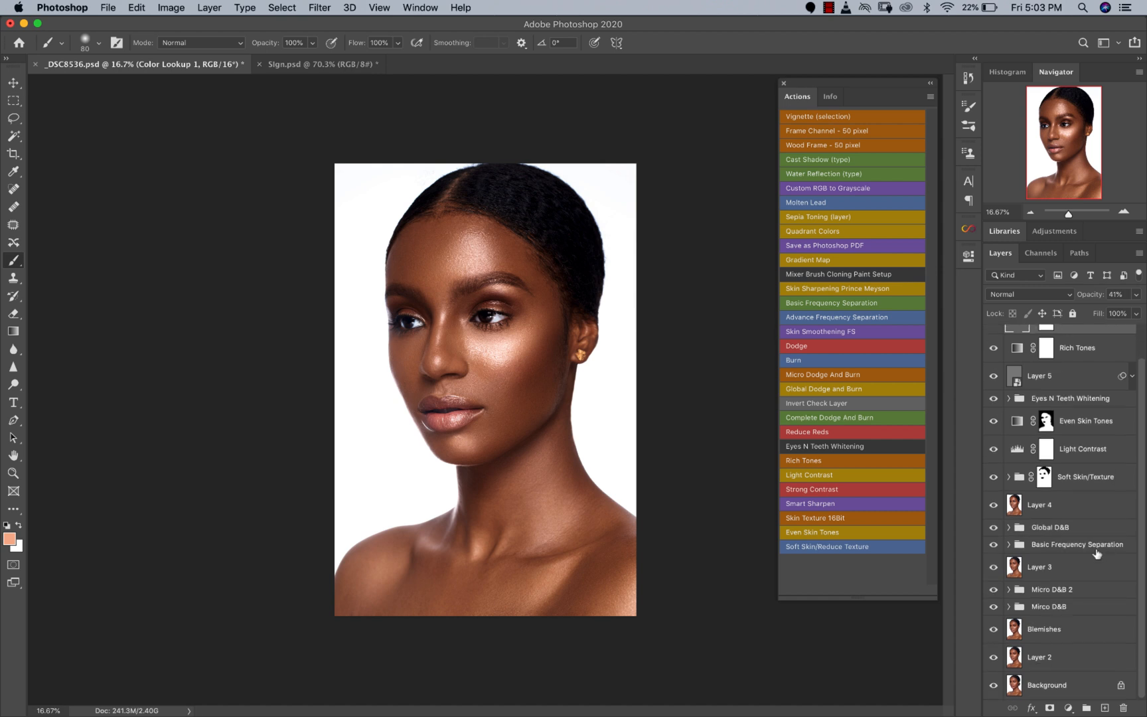
pyautogui.click(992, 658)
pyautogui.click(992, 658)
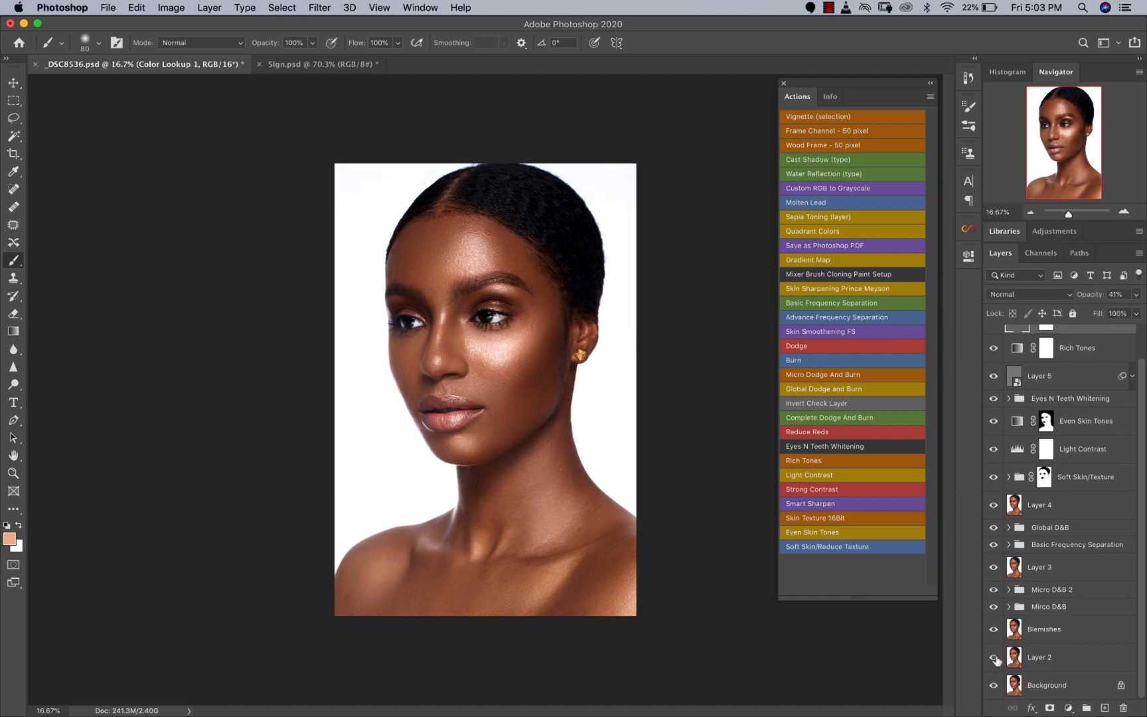
# Examine the graded skin on the face, neck and shoulders both close up and in the whole portrait
pyautogui.press('z')
pyautogui.click(513, 410)
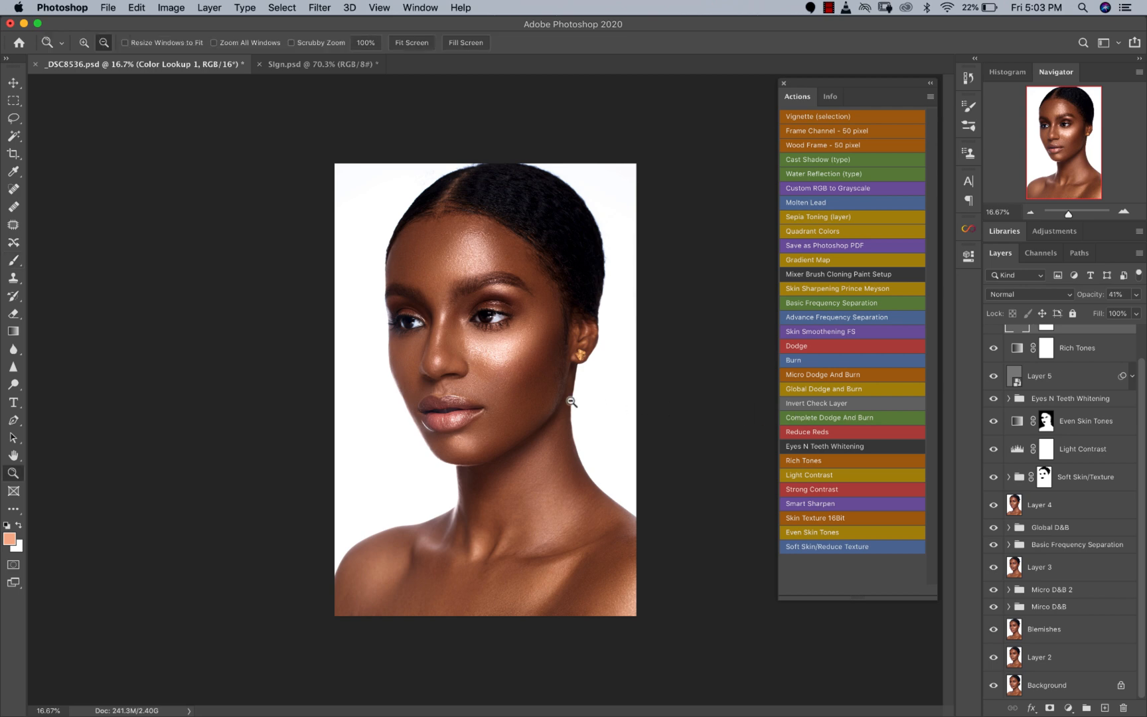
pyautogui.click(514, 411)
pyautogui.keyDown('alt'); pyautogui.click(541, 448); pyautogui.keyUp('alt')
pyautogui.keyDown('alt'); pyautogui.click(540, 448); pyautogui.keyUp('alt')
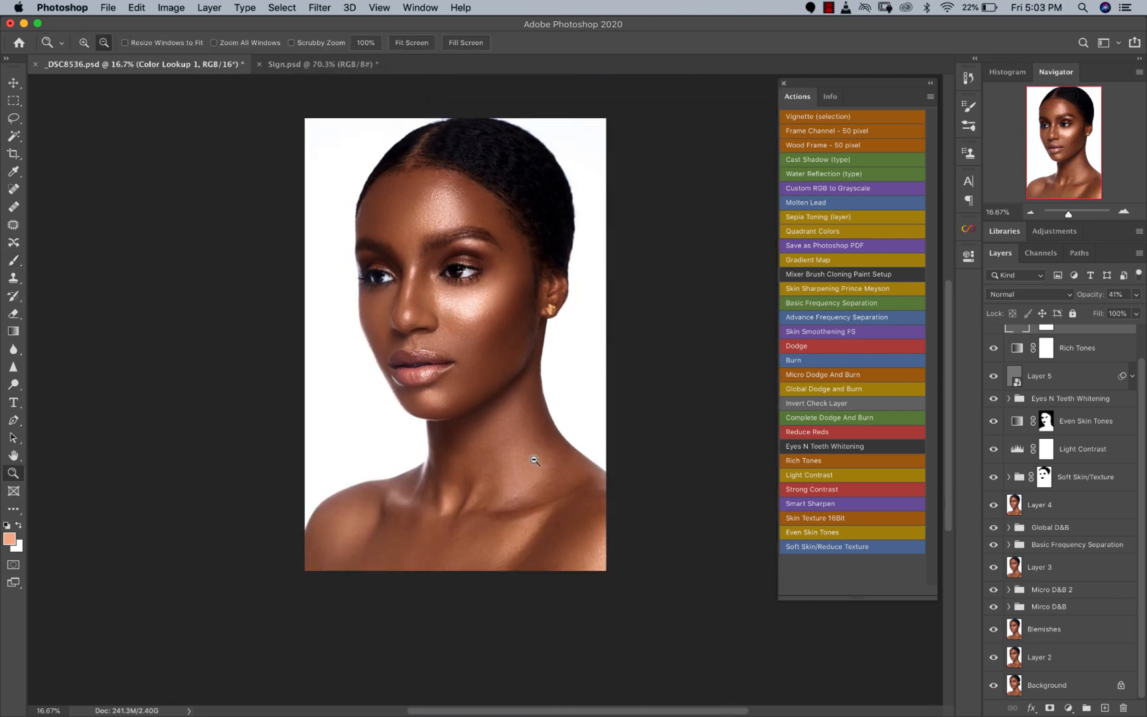
pyautogui.click(514, 444)
pyautogui.keyDown('alt'); pyautogui.click(521, 425); pyautogui.keyUp('alt')
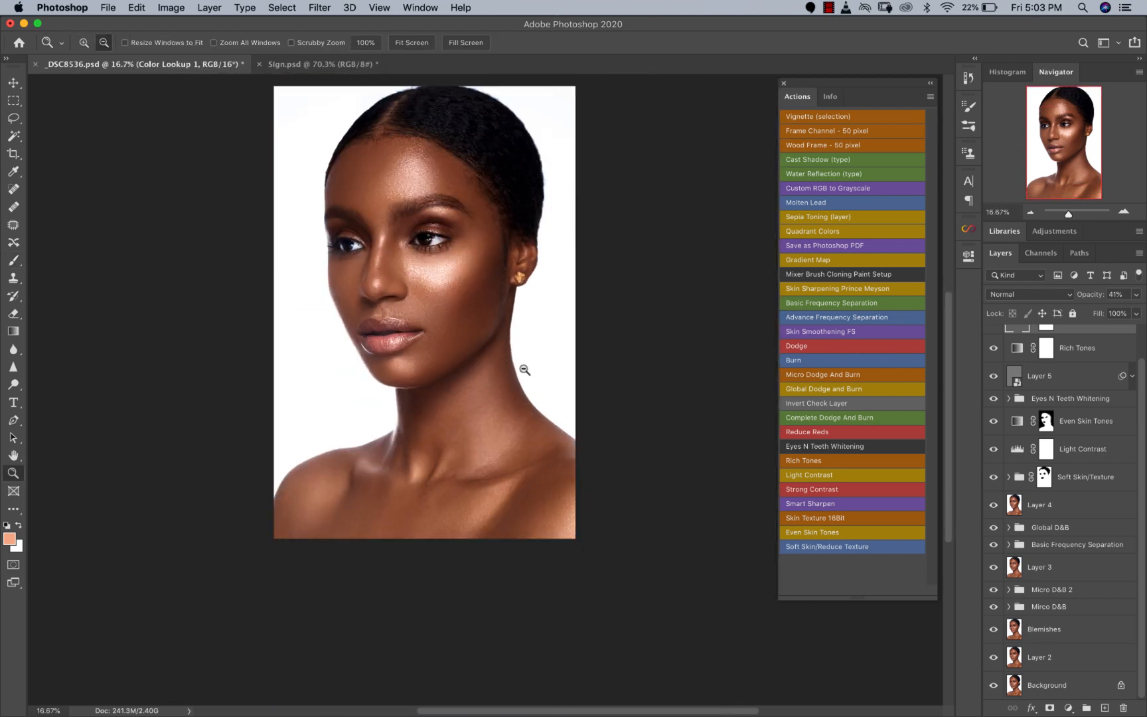
pyautogui.click(470, 284)
pyautogui.keyDown('alt'); pyautogui.click(474, 303); pyautogui.keyUp('alt')
pyautogui.click(465, 318)
pyautogui.keyDown('alt'); pyautogui.click(499, 368); pyautogui.keyUp('alt')
pyautogui.press('b')
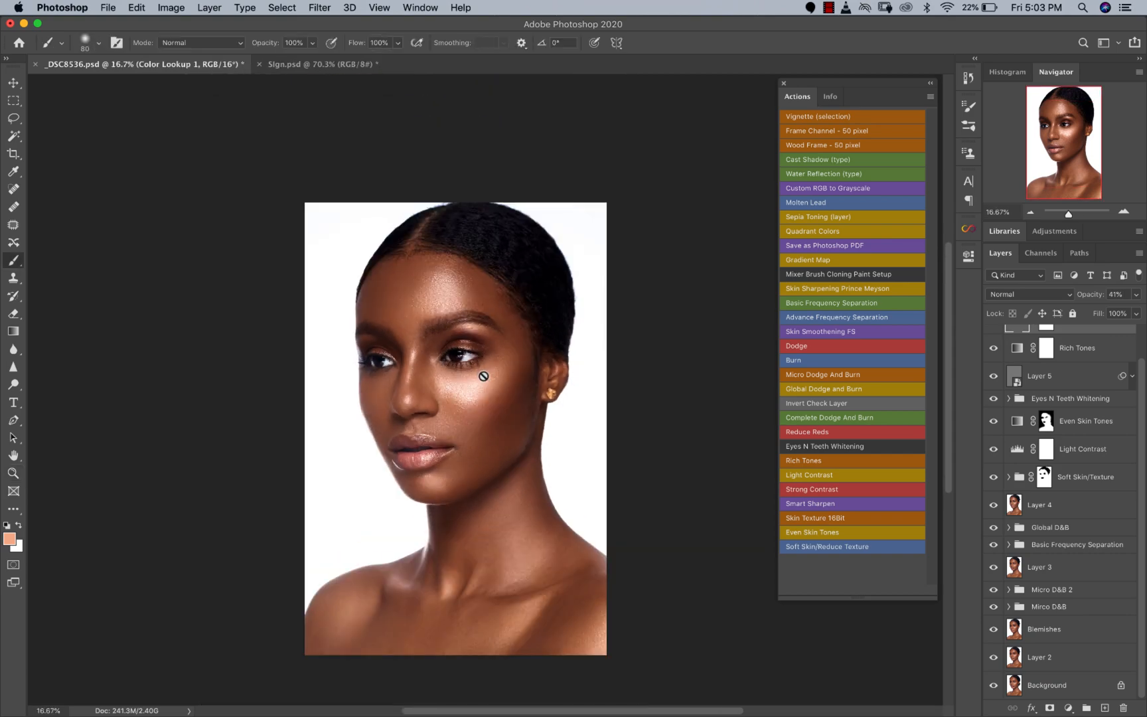